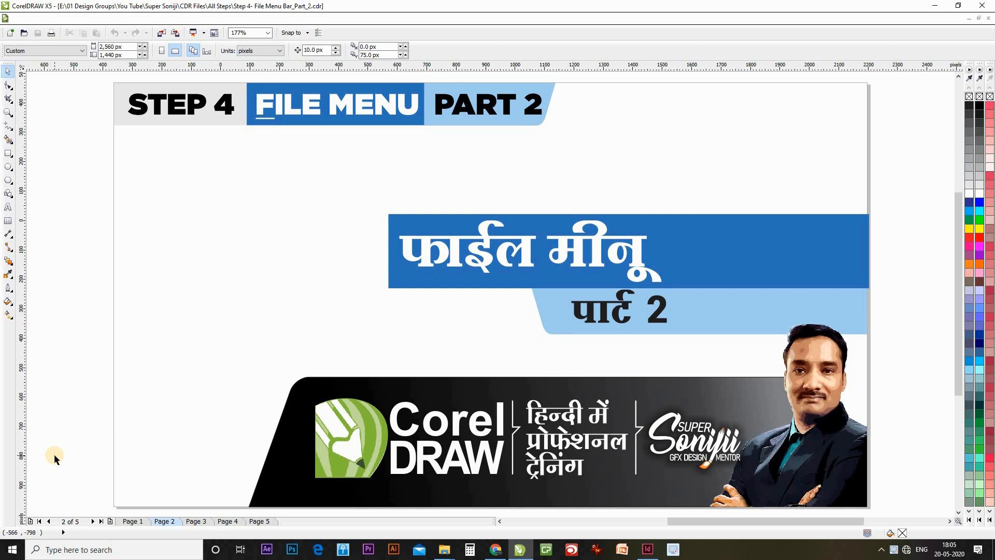
- Go to page 3 of the lesson file and look over its export command notes and the Export dialog
key(Page_Down)
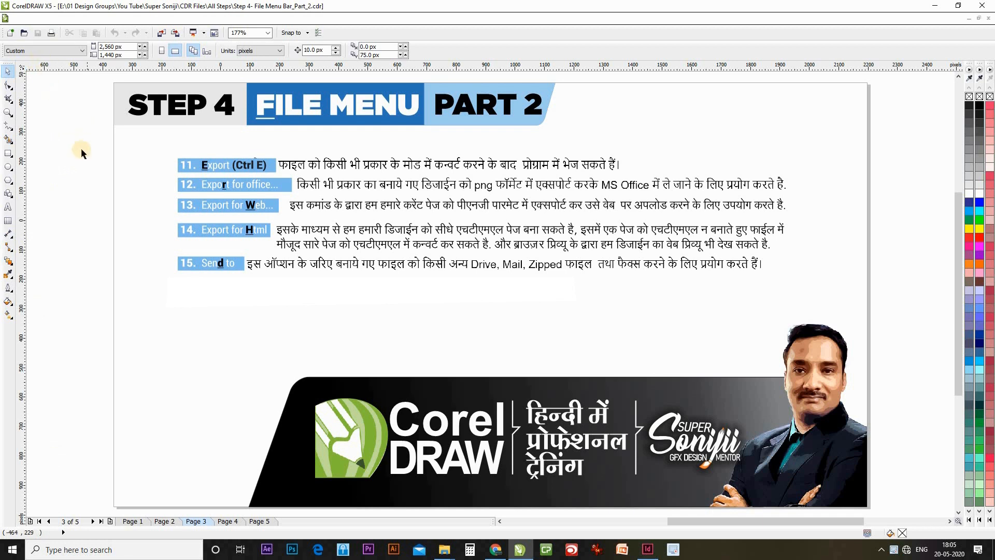
click(23, 17)
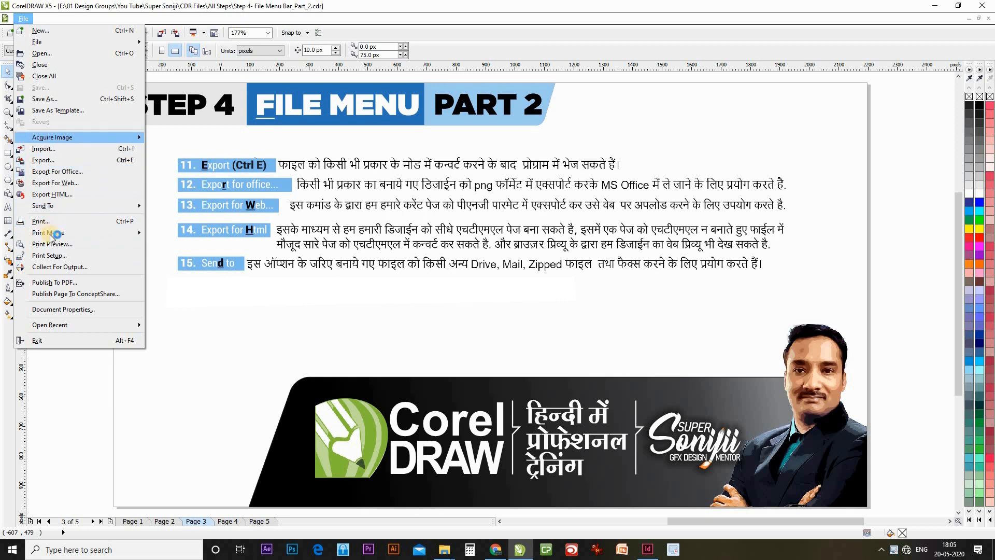
click(82, 381)
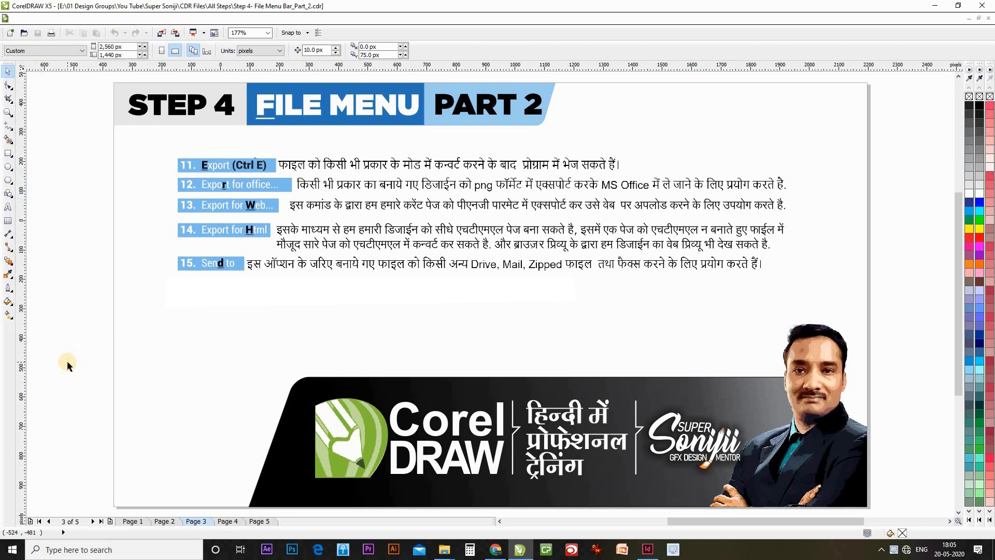
drag(106, 141, 863, 339)
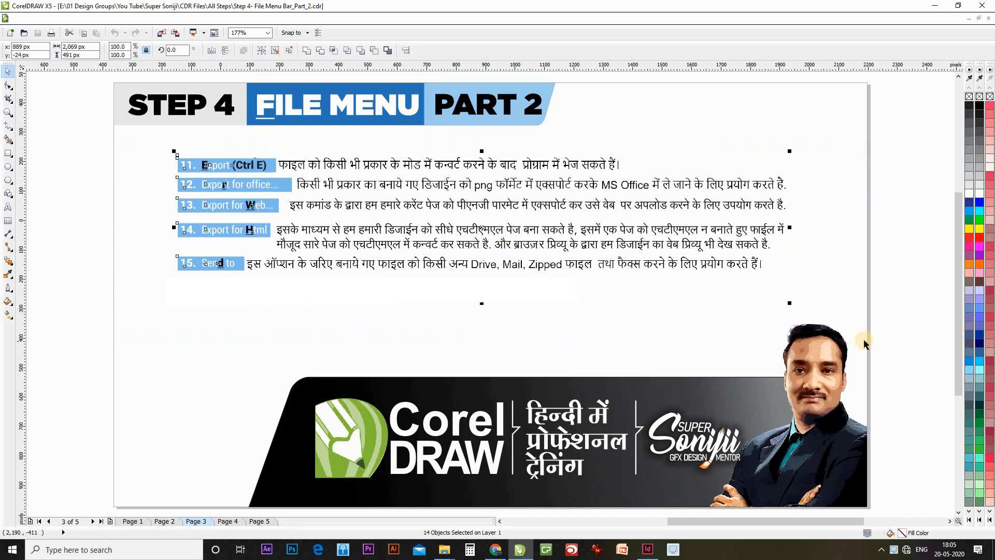
click(894, 338)
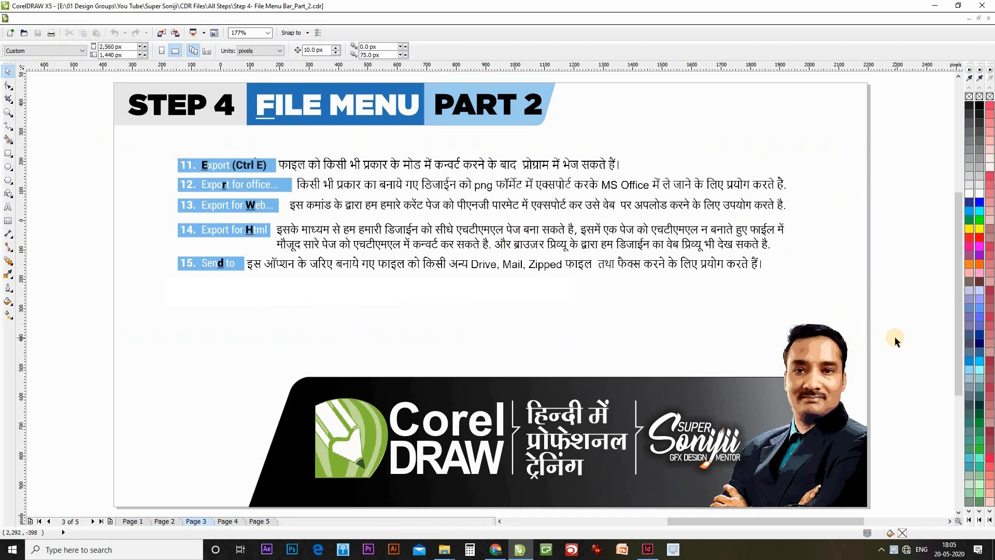
key(ctrl+e)
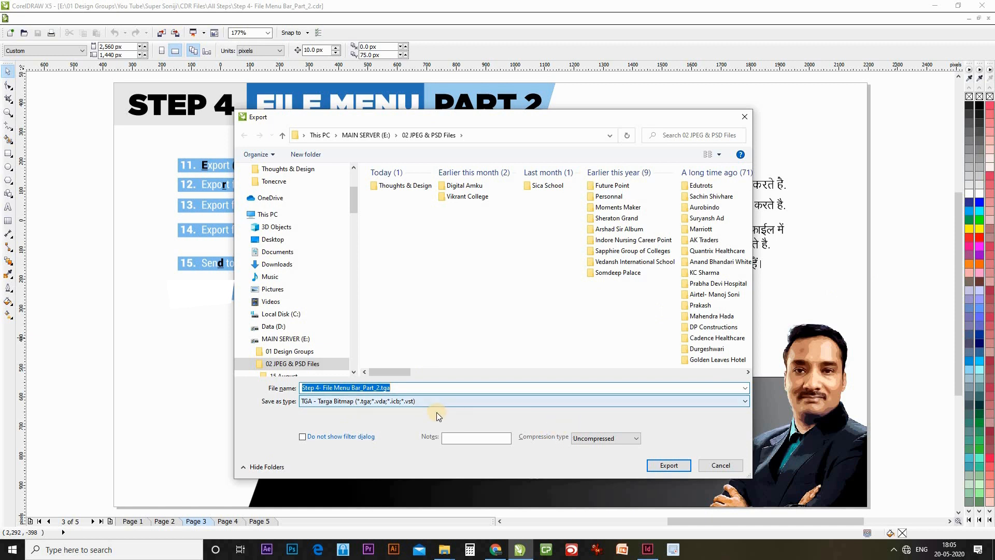
click(720, 464)
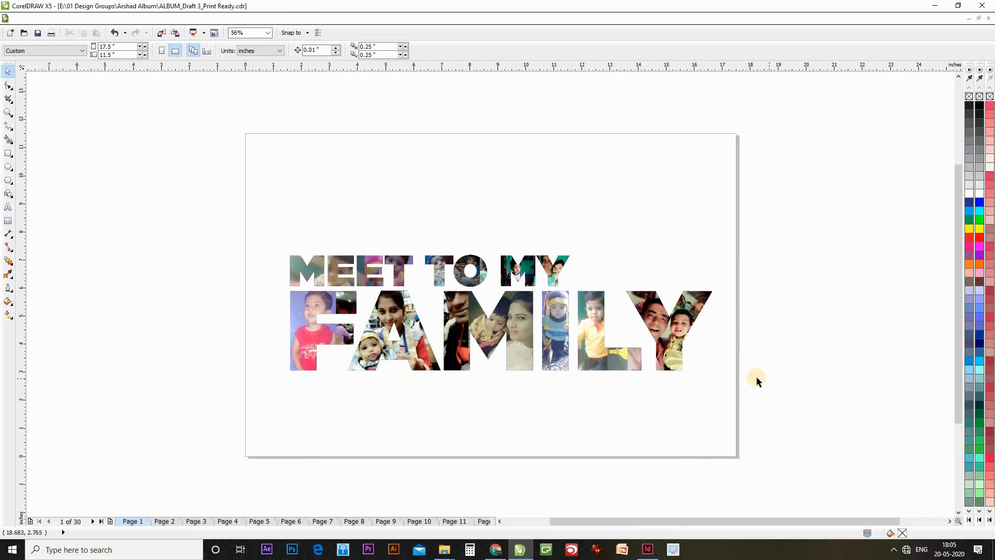
- Show the album's pages in Page Sorter View and select page 1
click(381, 197)
click(68, 19)
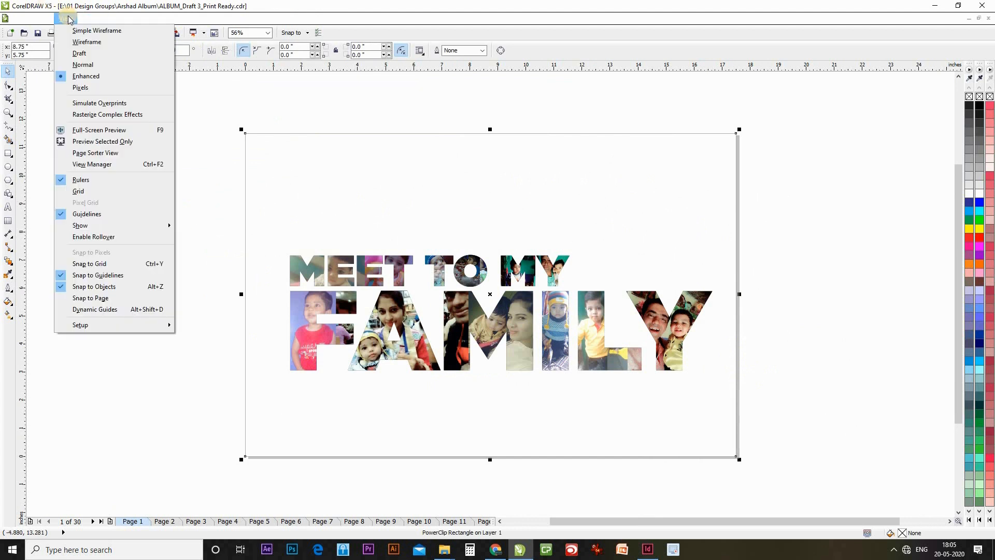
click(115, 155)
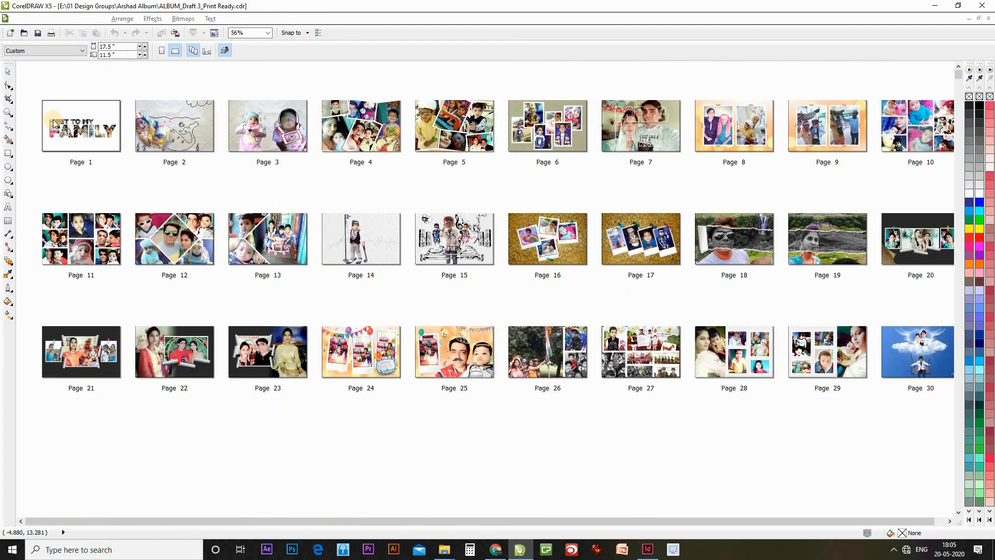
click(742, 223)
click(466, 182)
click(78, 132)
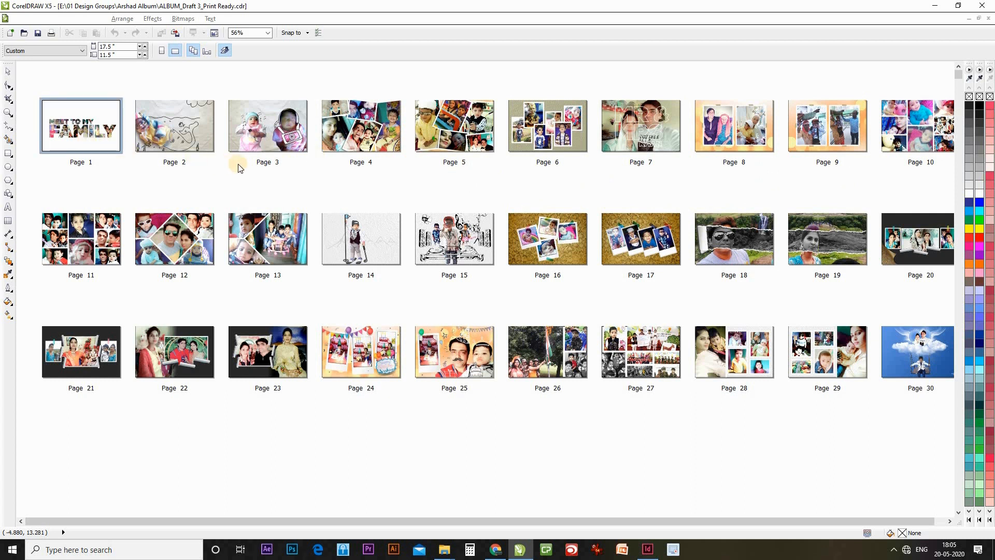
- Export the album as TGA bitmap "ALBUM_Draft 3_Print Ready" at 17.5 x 11.5 inches, 100 dpi, RGB Color (24-bit)
key(ctrl+e)
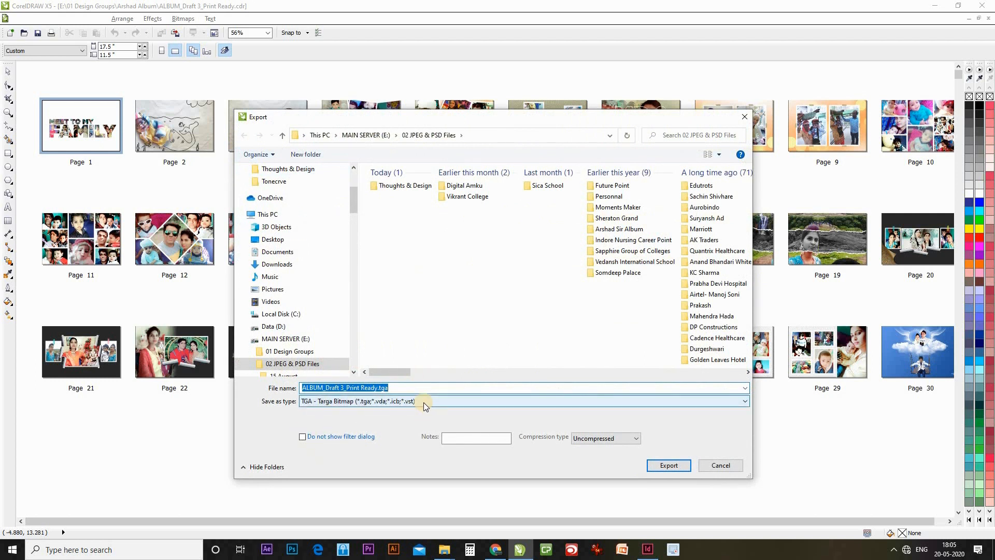
click(663, 465)
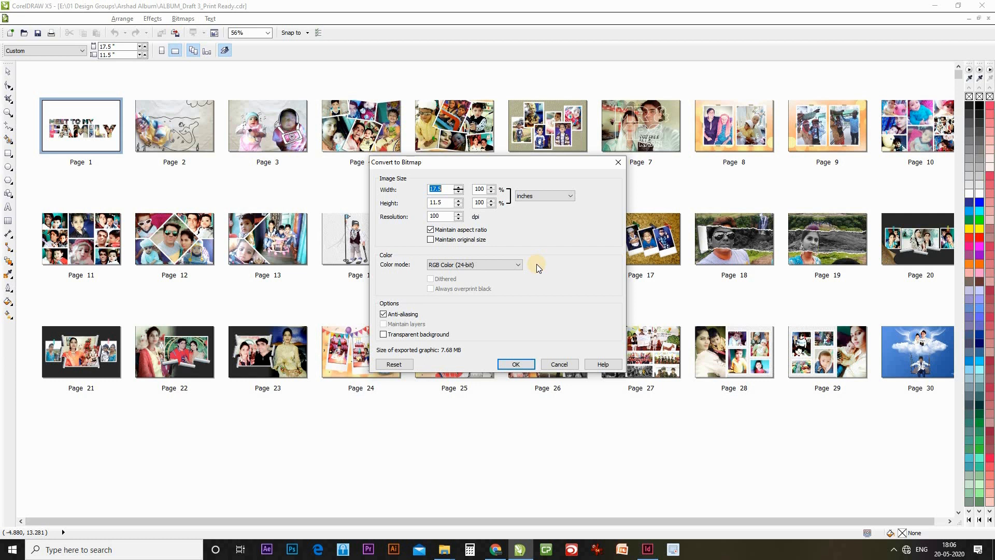
key(Return)
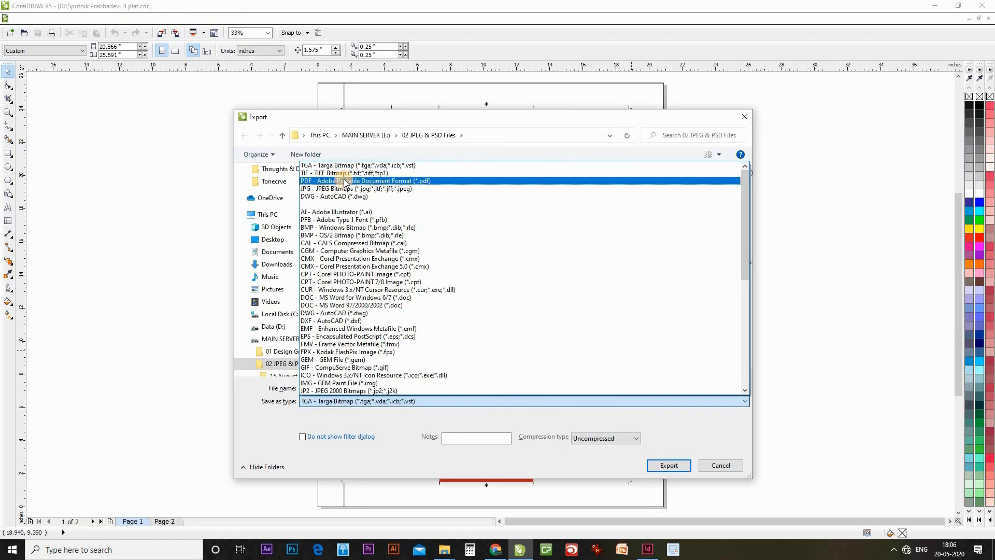
click(342, 181)
drag(525, 118, 429, 382)
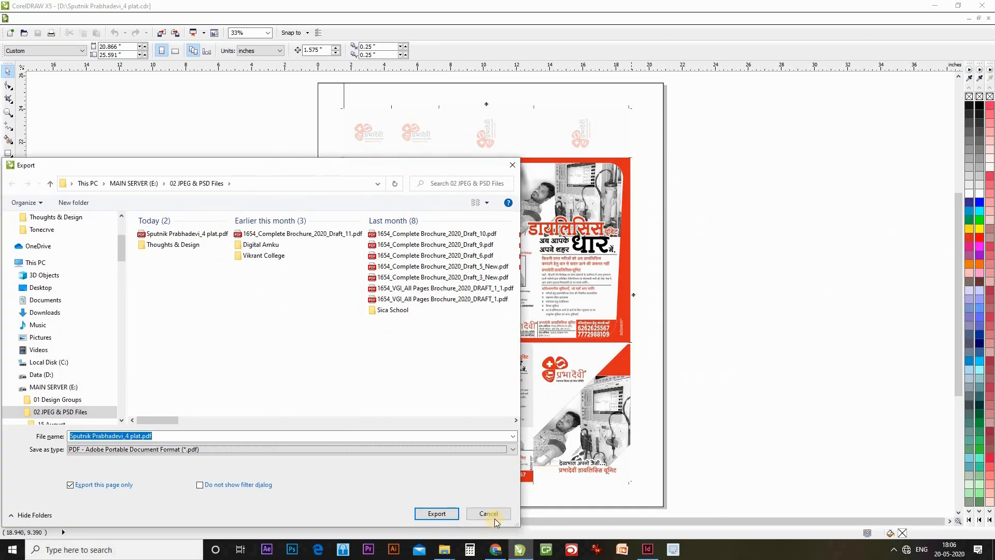
click(491, 514)
click(345, 120)
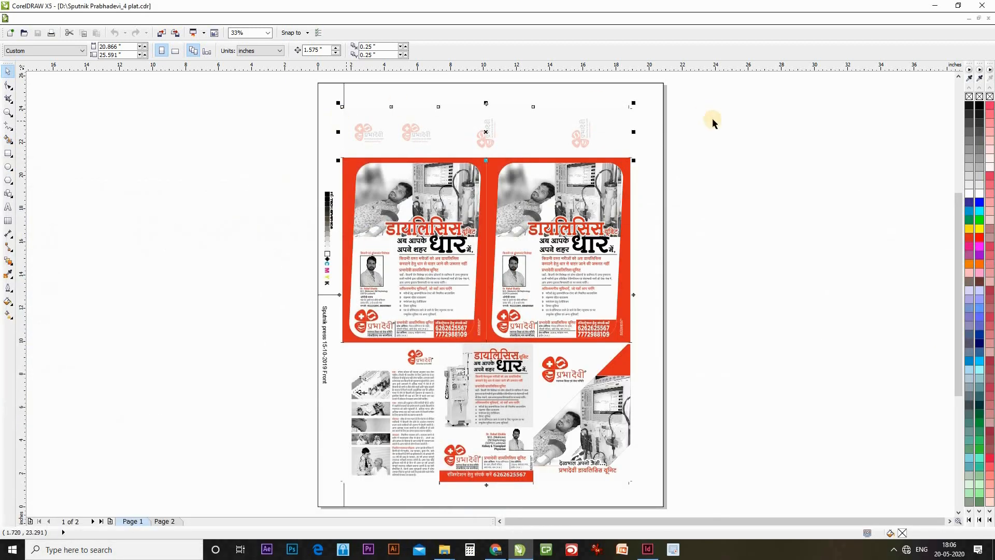
click(702, 263)
click(655, 325)
click(805, 336)
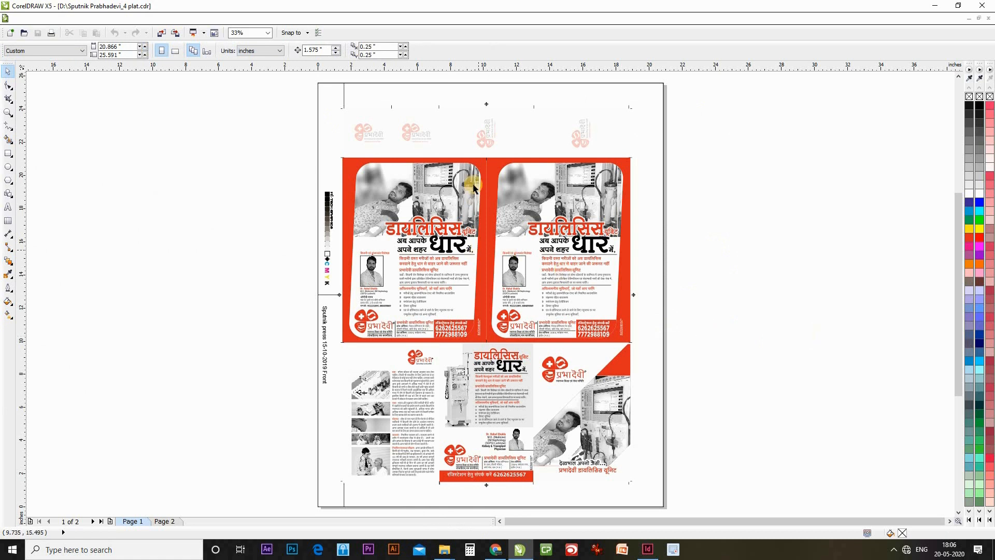
- Select the page-sized border rectangle and start a PDF export named "Sputnik Prabhadevi_4 plat" in the 02 JPEG & PSD Files folder
click(551, 201)
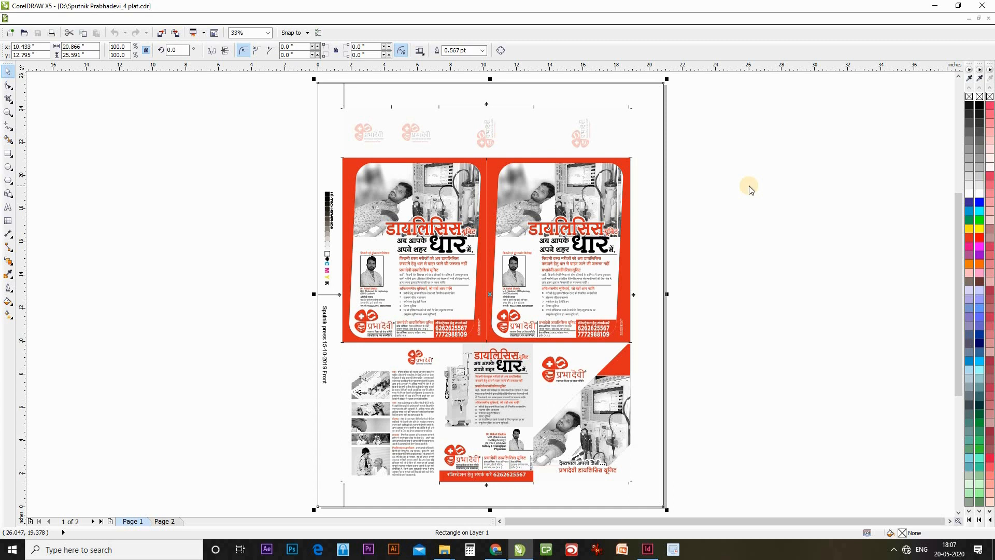
key(ctrl+e)
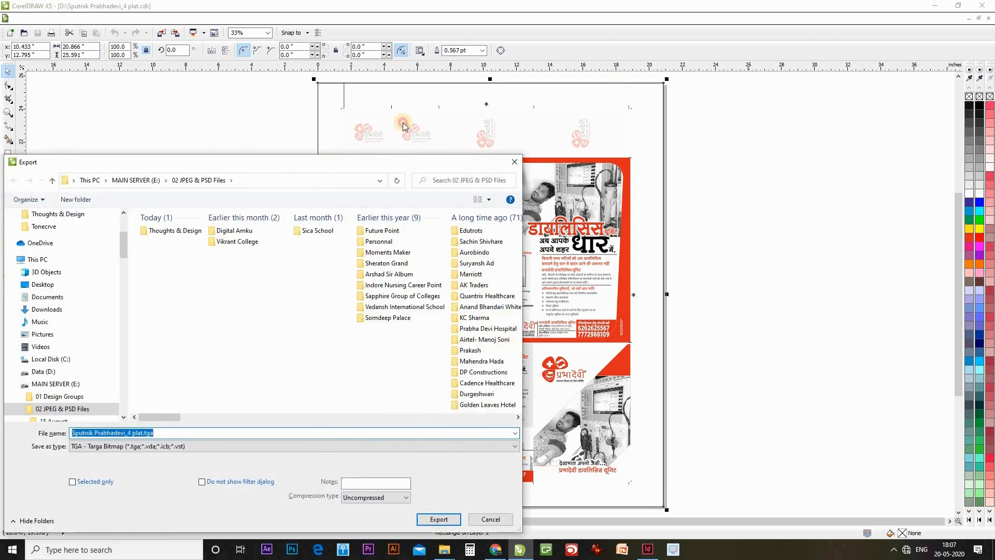
click(274, 397)
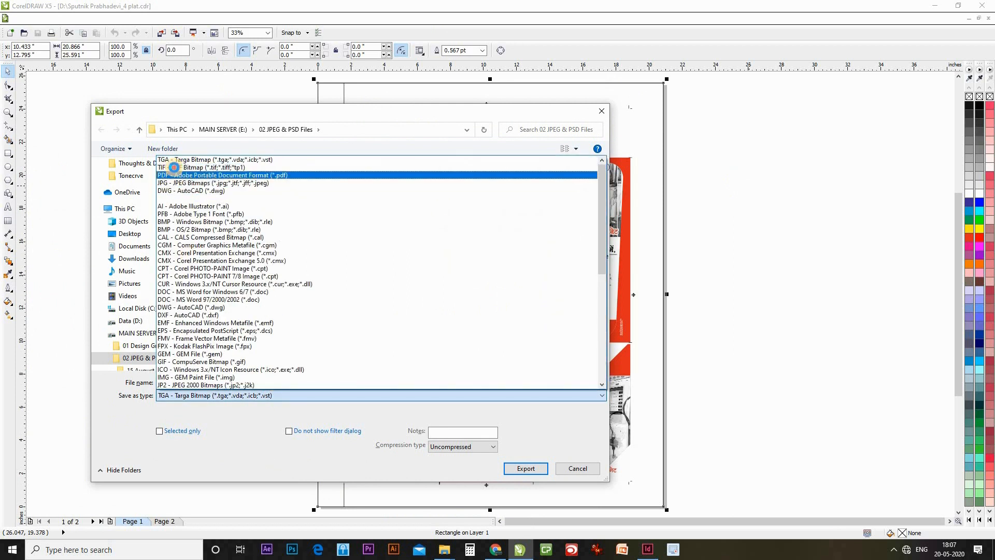
click(187, 164)
click(524, 459)
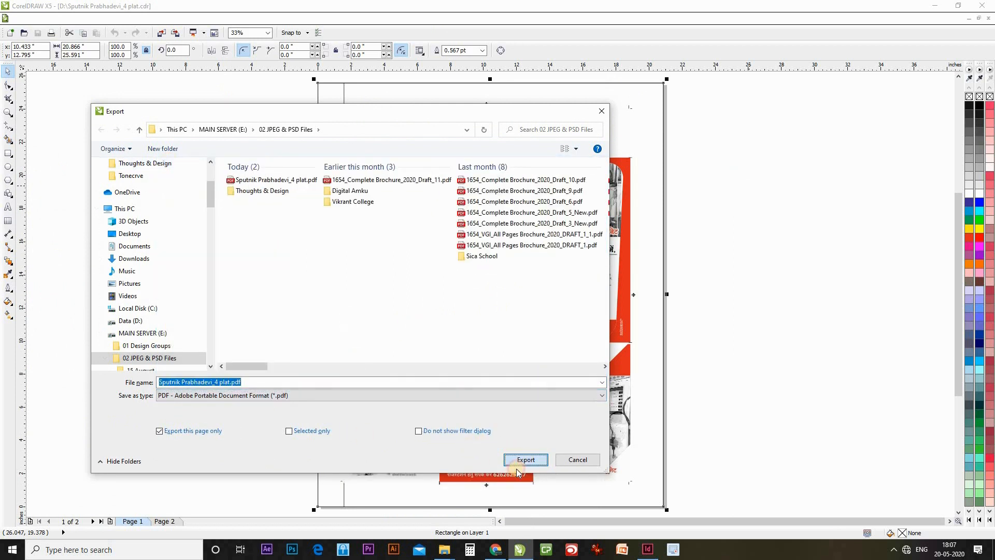
click(528, 277)
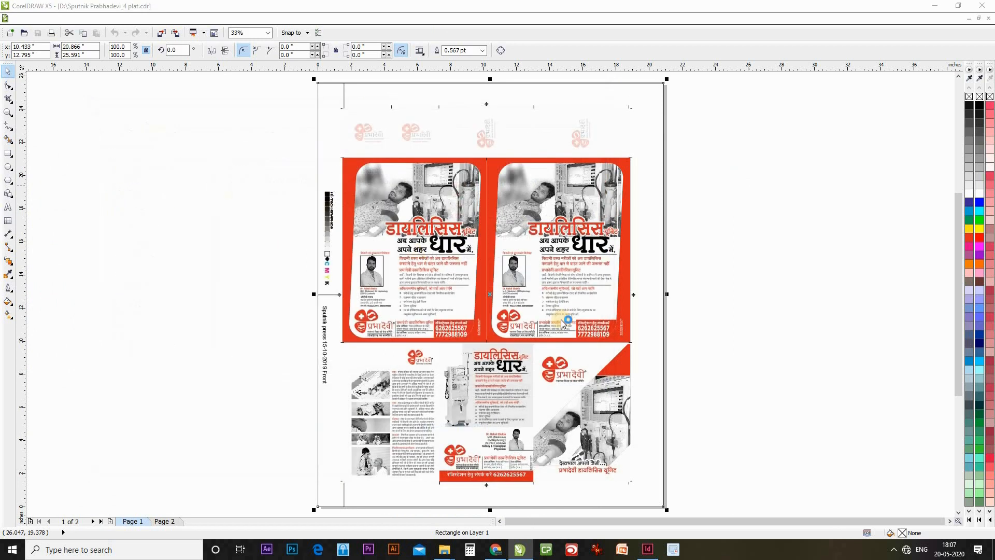
- Set the PDF preset to Prepress
drag(529, 176, 666, 162)
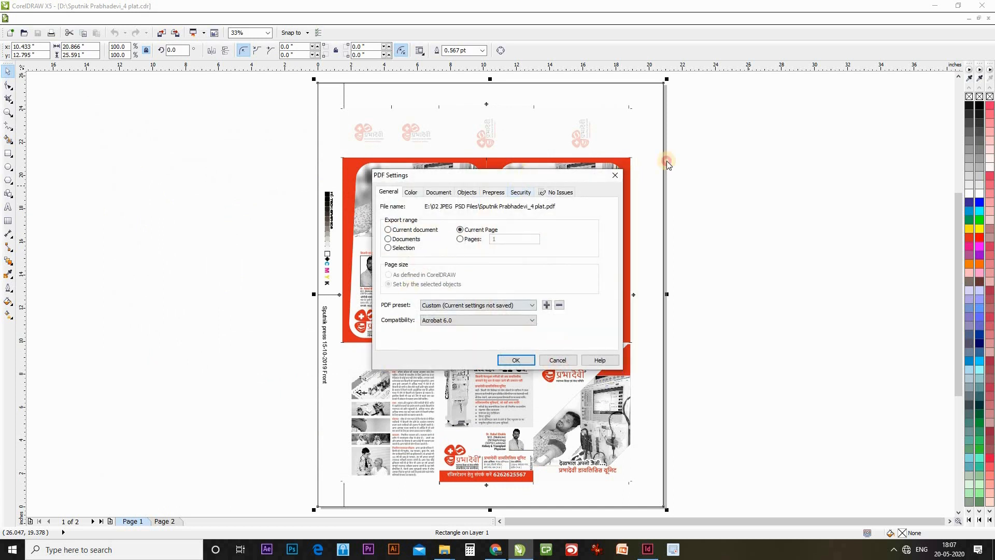
click(665, 294)
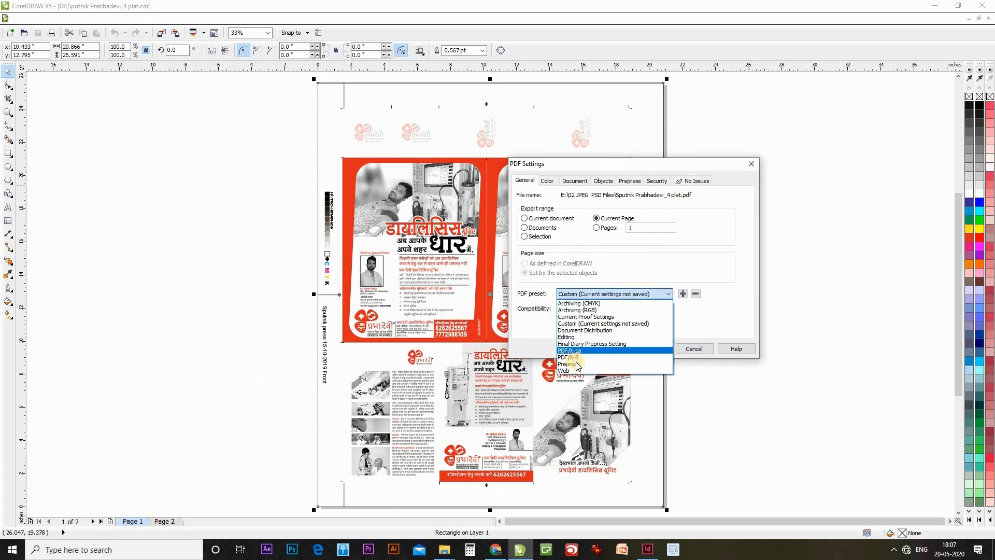
click(577, 365)
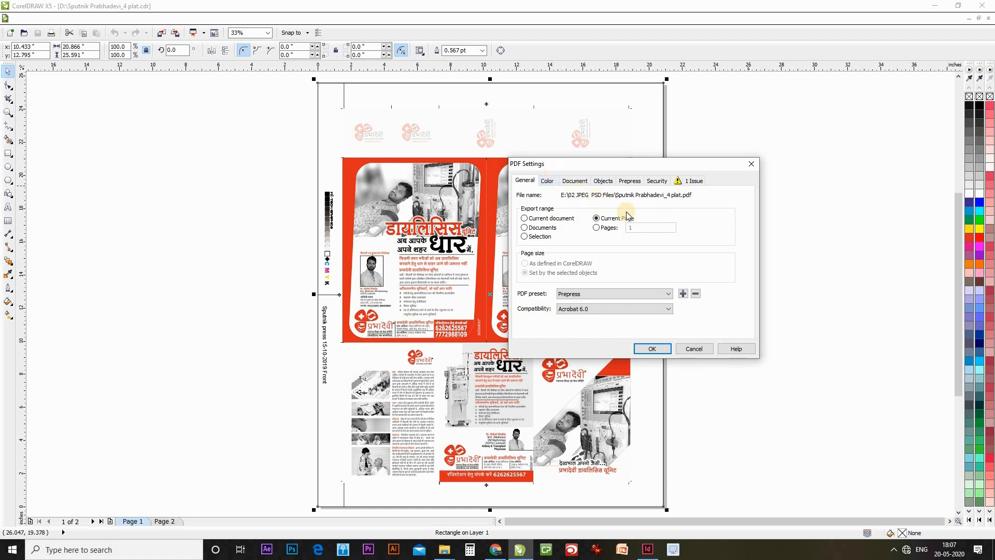
- Use the document color settings for the PDF and output its colors as CMYK
click(548, 179)
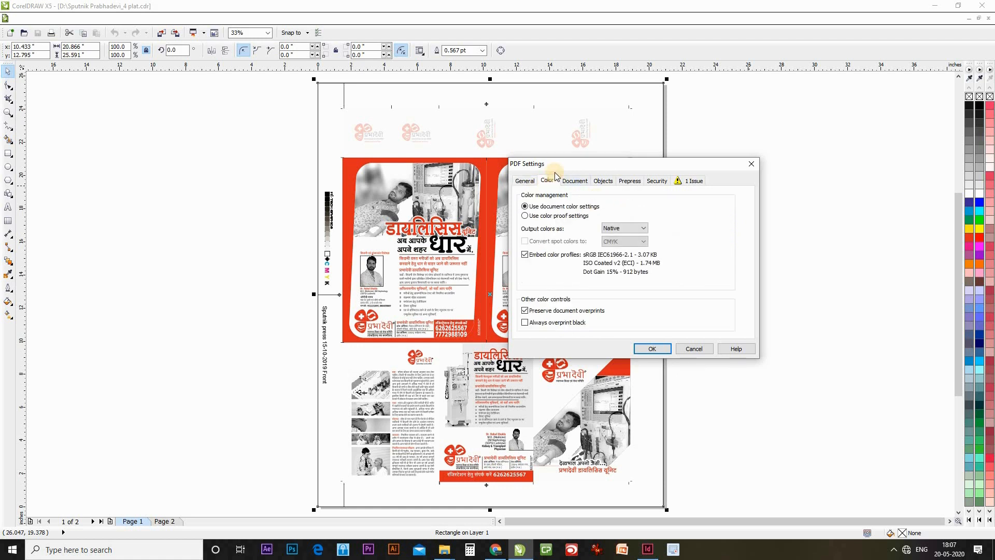
click(556, 215)
click(524, 206)
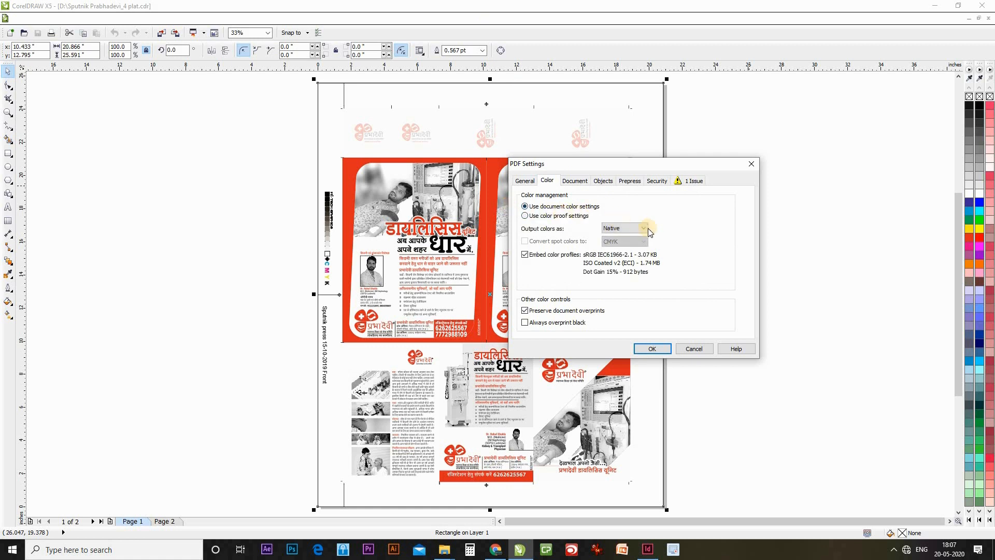
click(624, 228)
click(615, 244)
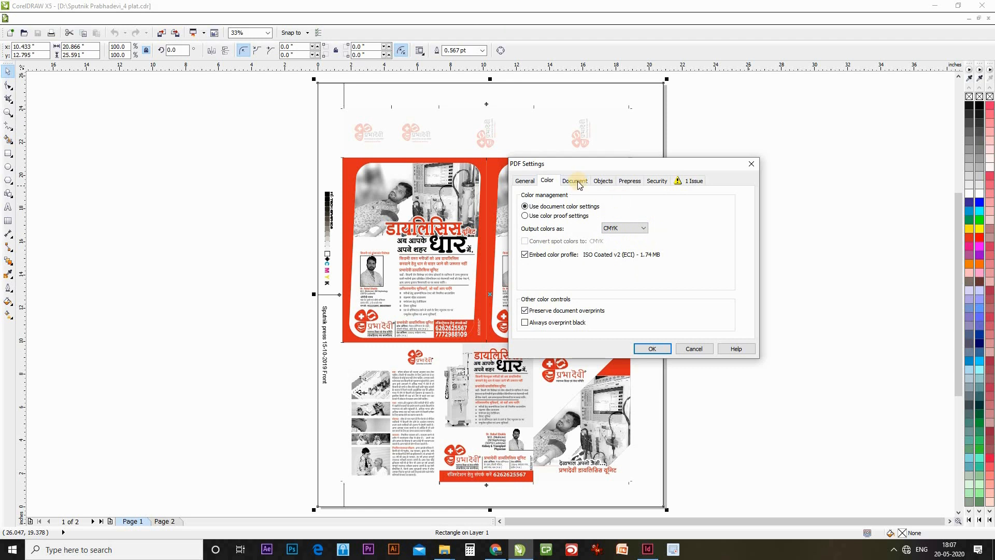
- Set the PDF to export all text as curves and check the bitmap downsampling values
click(602, 180)
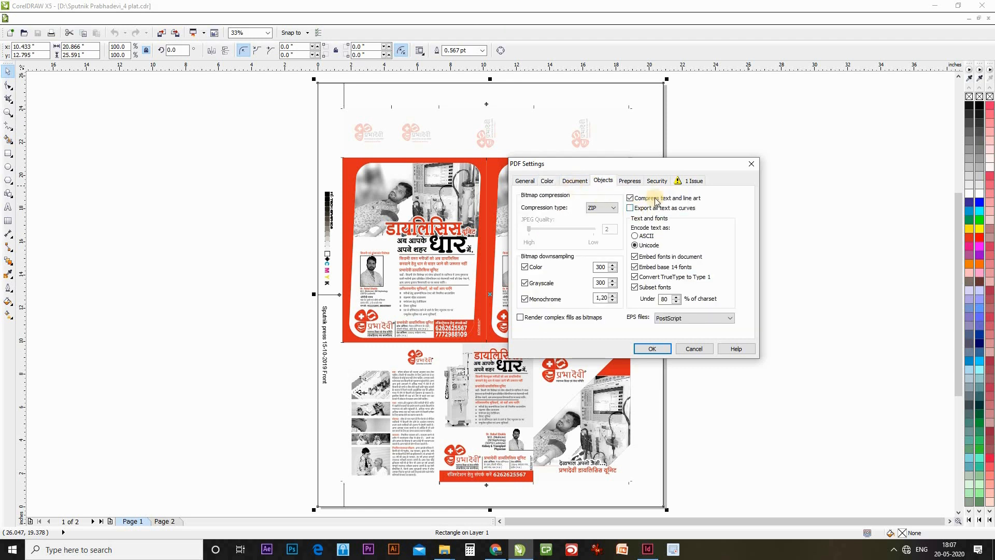
click(631, 208)
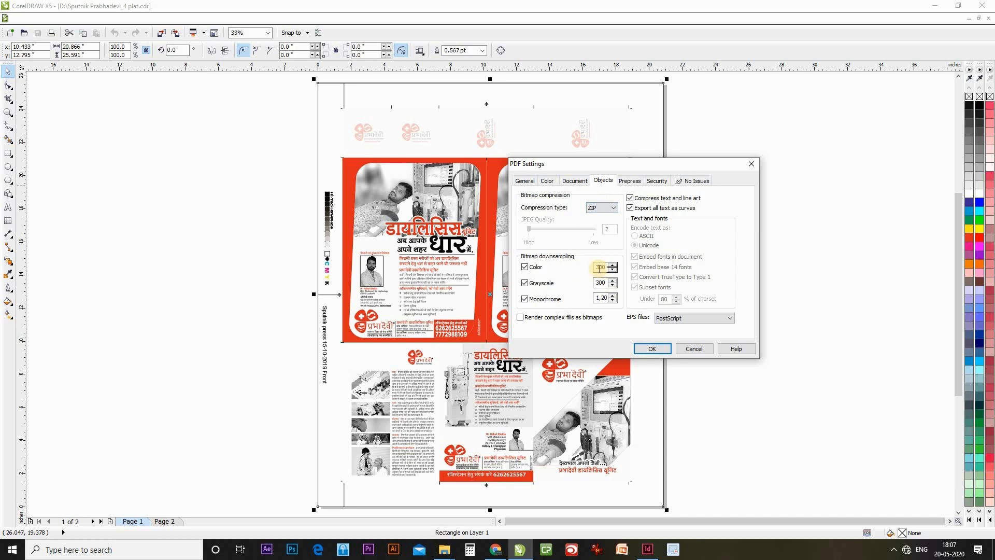
click(600, 299)
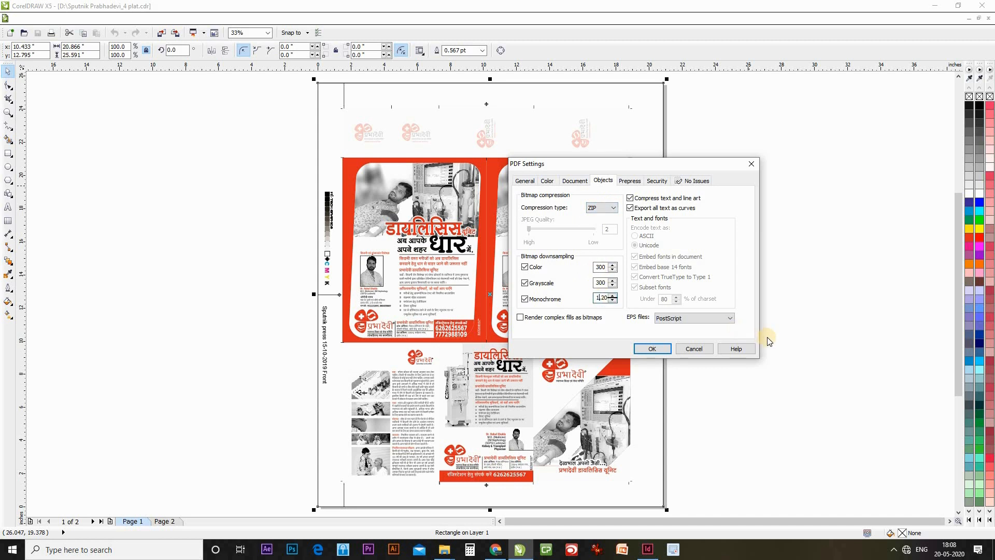
- Turn off the bleed limit in the PDF's prepress settings
click(630, 181)
click(522, 196)
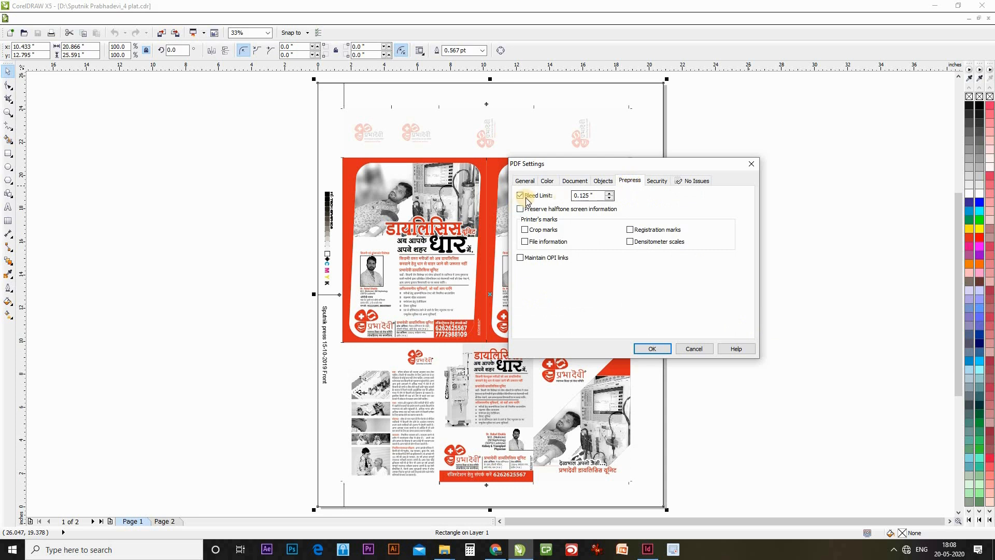
click(525, 198)
click(533, 195)
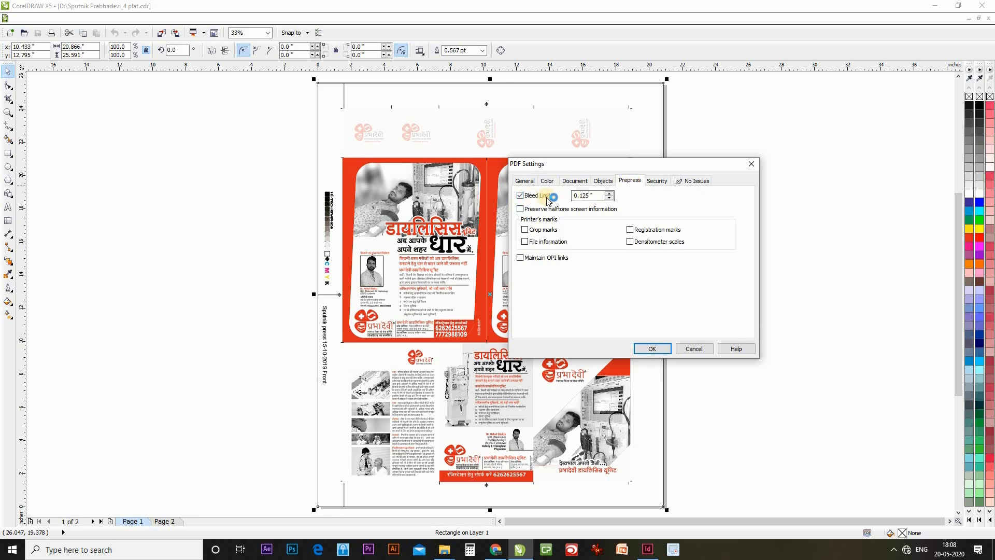
click(539, 196)
click(542, 196)
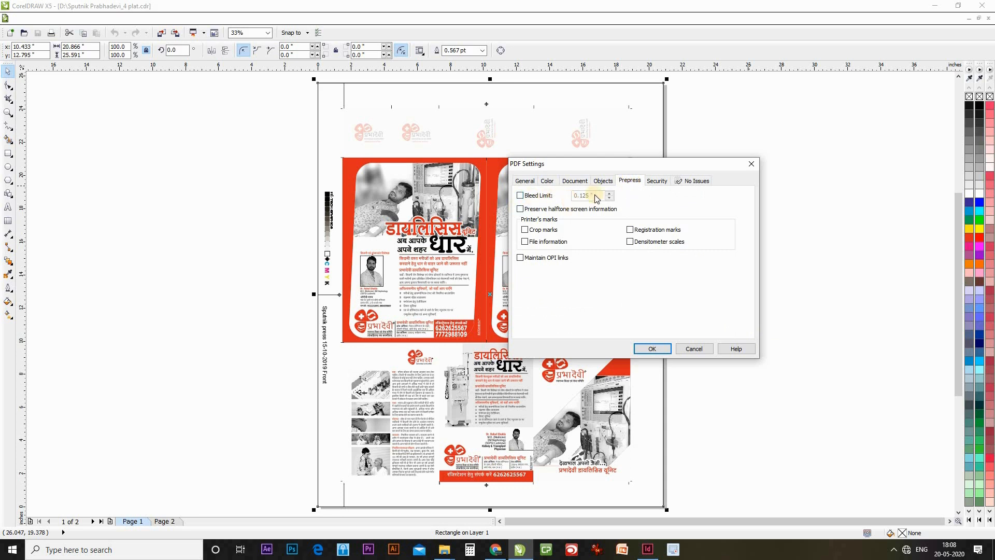
- Review the PDF's password security options and its preflight issue report
click(656, 181)
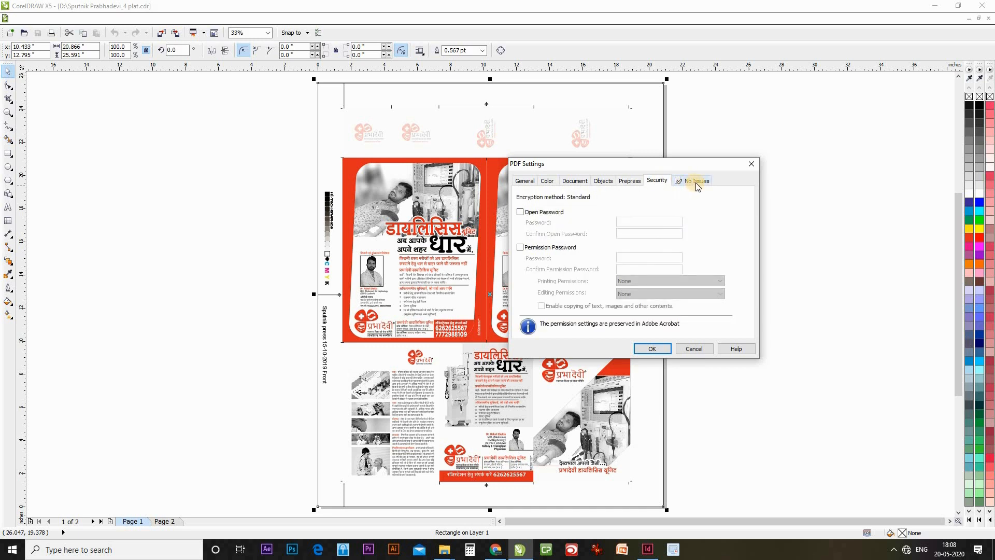
click(695, 182)
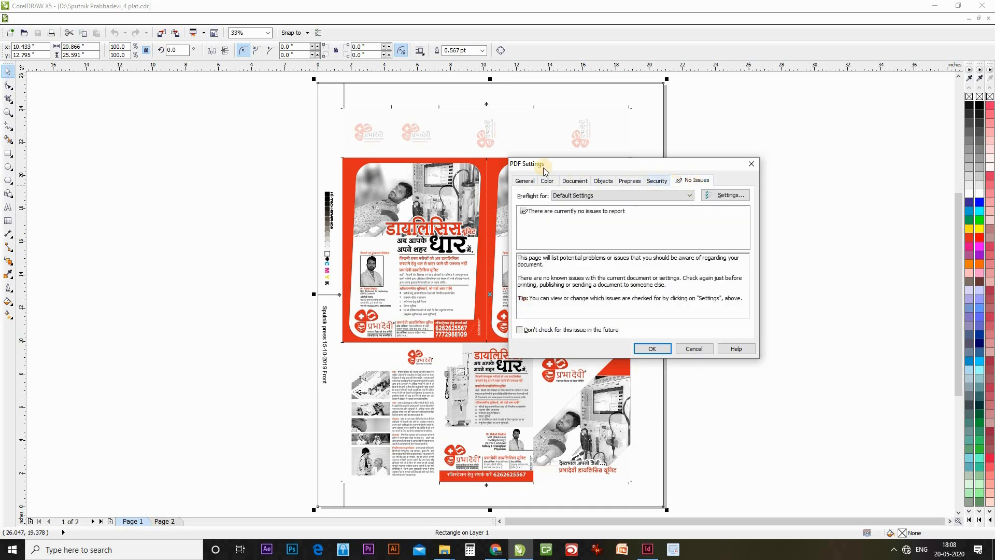
- Save the current PDF settings as a new PDF preset named "Multicolro Offset Print Setting"
click(525, 181)
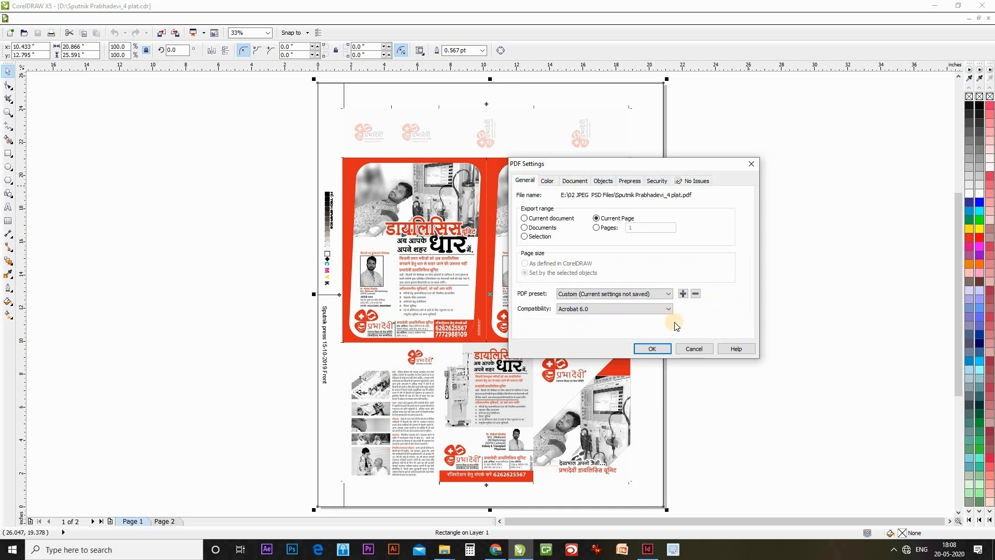
click(682, 296)
key(Home)
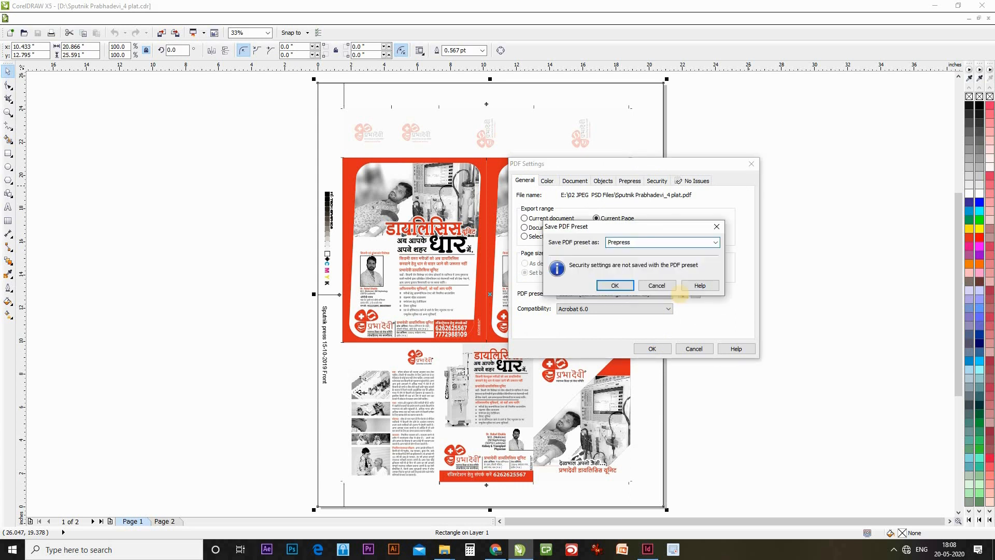
text(Multi)
text(colro )
text(Offset )
text(t )
text(Print)
key(shift+End)
text(Se)
key(Return)
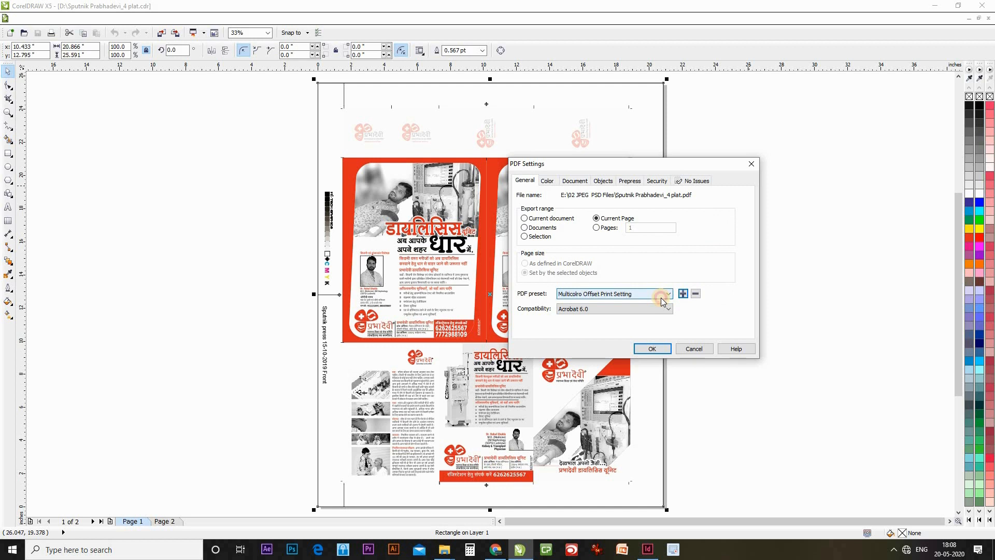
- Check the PDF preset list and export the page to PDF with the Multicolro Offset Print Setting preset
click(660, 298)
click(661, 297)
click(660, 298)
click(657, 349)
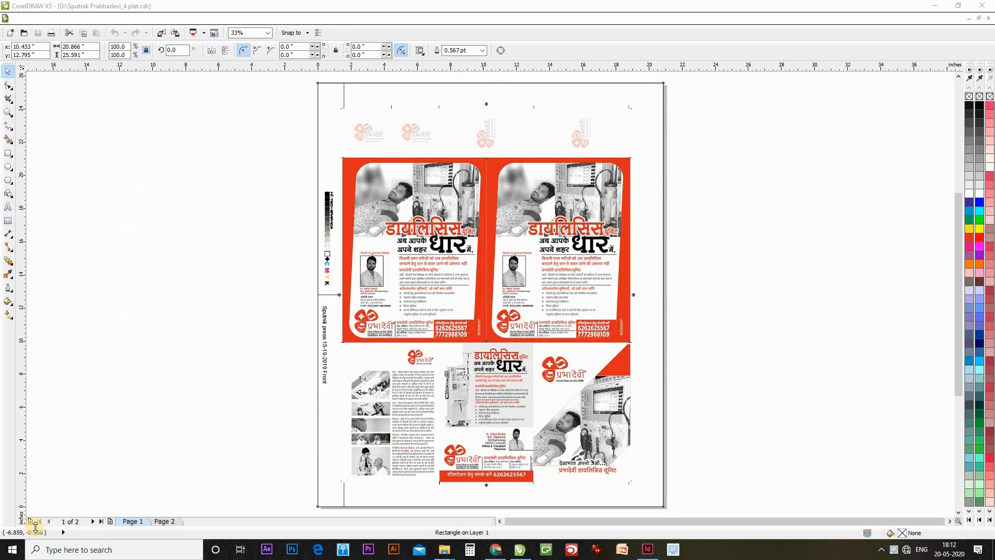
- Select every object on Page 1 and export only the selection as an uncompressed TIFF named Sputnik Prabhadevi_4 plat.tif
click(423, 413)
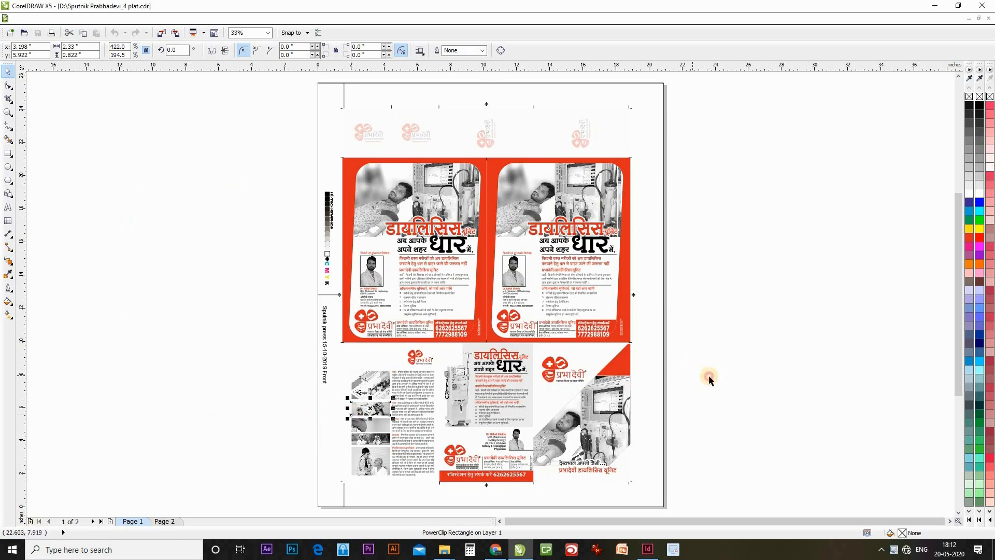
key(ctrl+a)
key(ctrl+e)
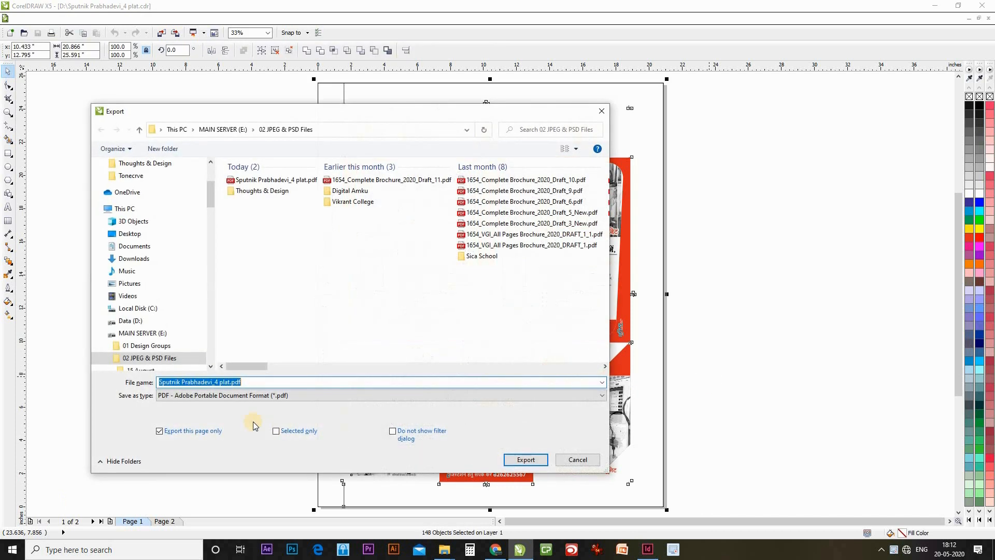
click(295, 394)
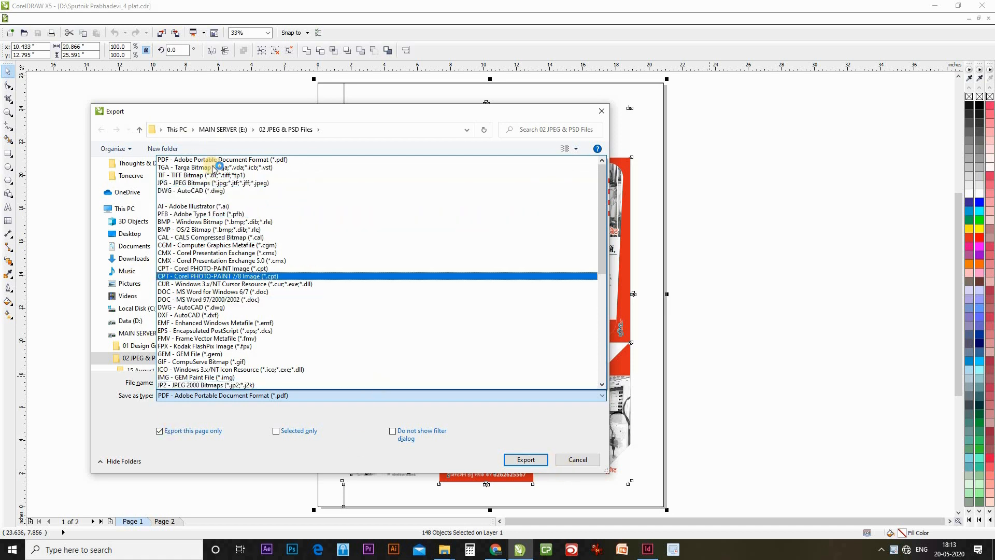
click(469, 118)
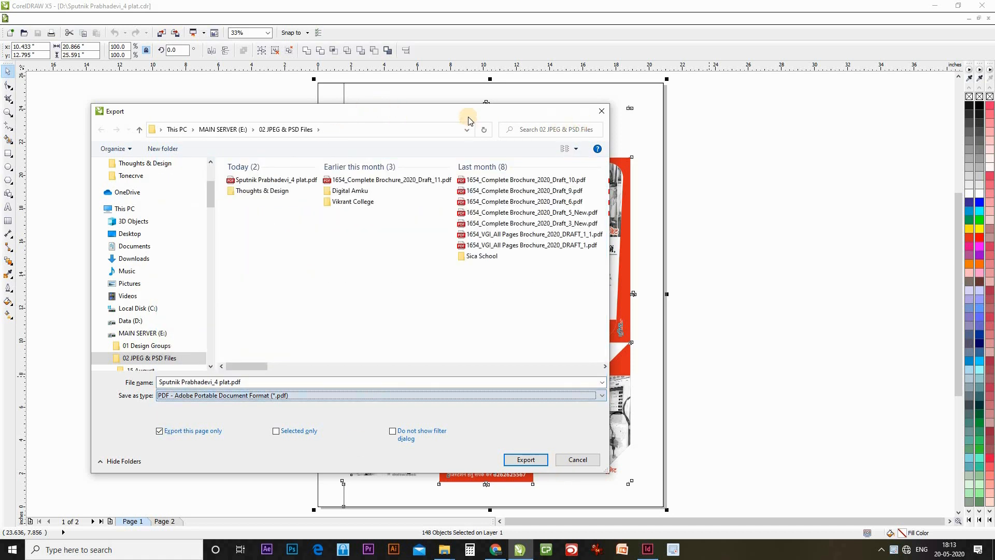
drag(468, 121, 564, 134)
click(279, 408)
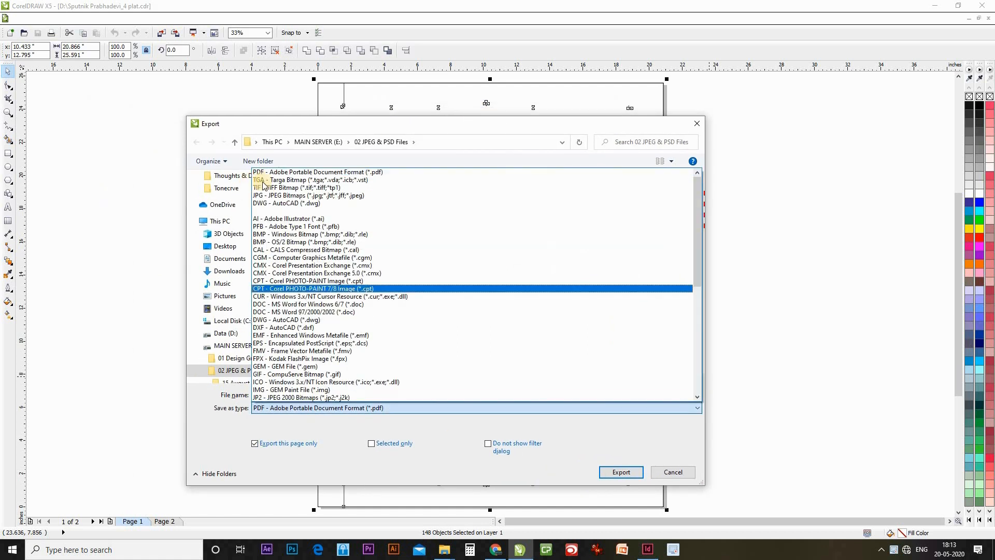
click(266, 188)
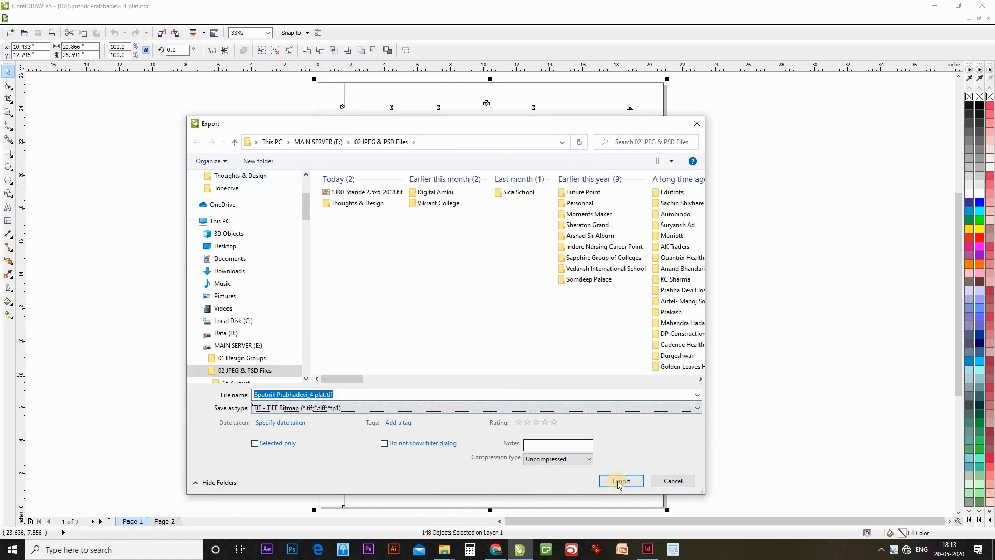
click(275, 445)
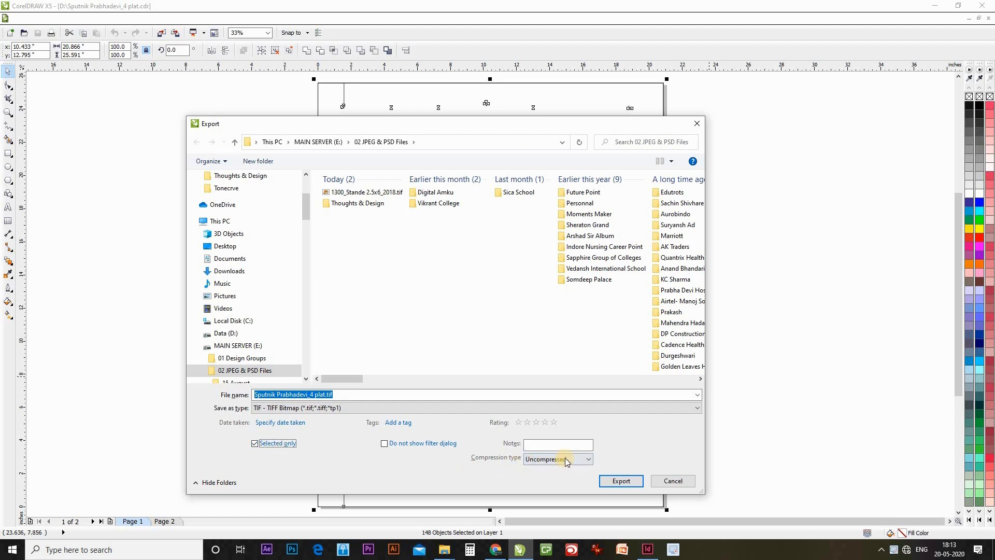
click(619, 481)
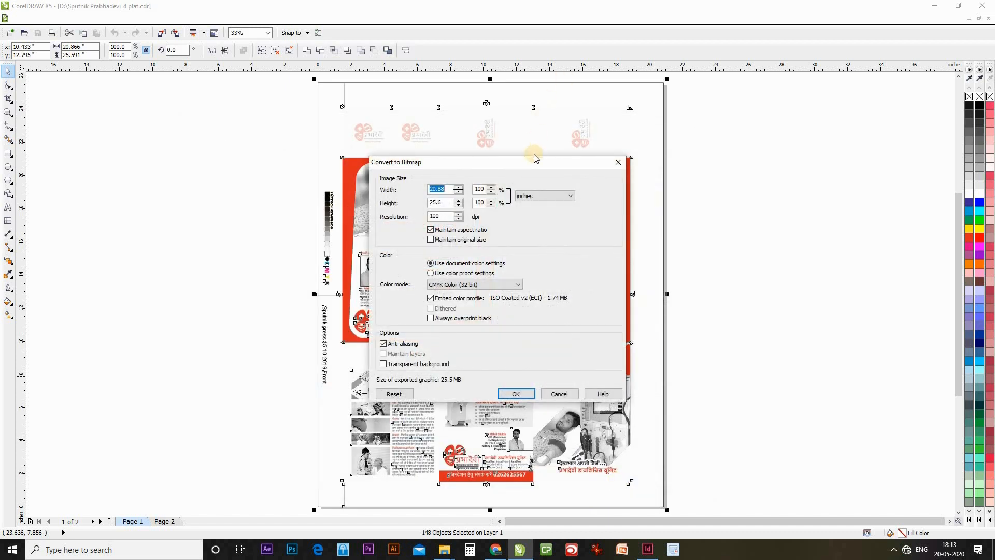
- Set the TIFF's resolution to 300 dpi and convert the layout to a bitmap using the document color settings
drag(534, 162, 845, 133)
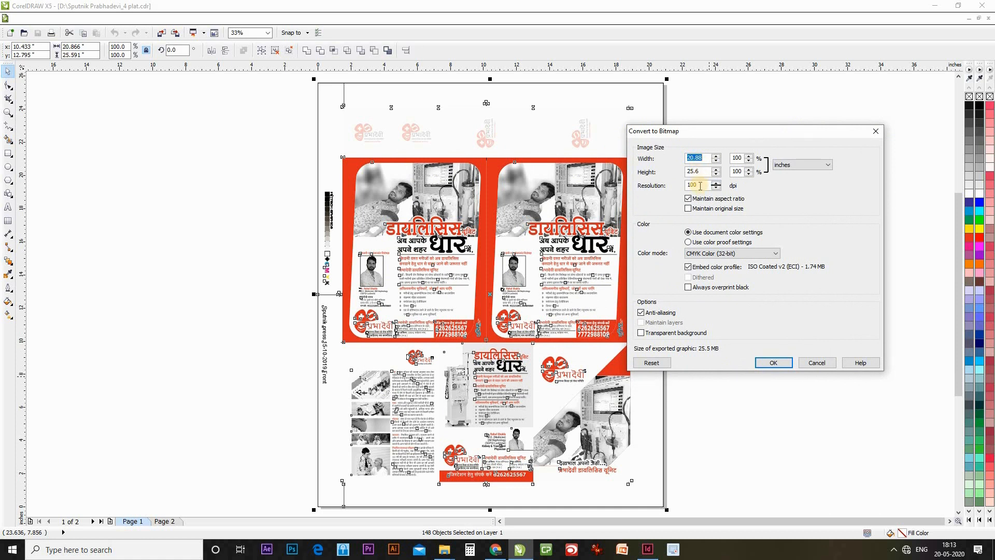
click(700, 185)
drag(700, 185, 644, 178)
text(300)
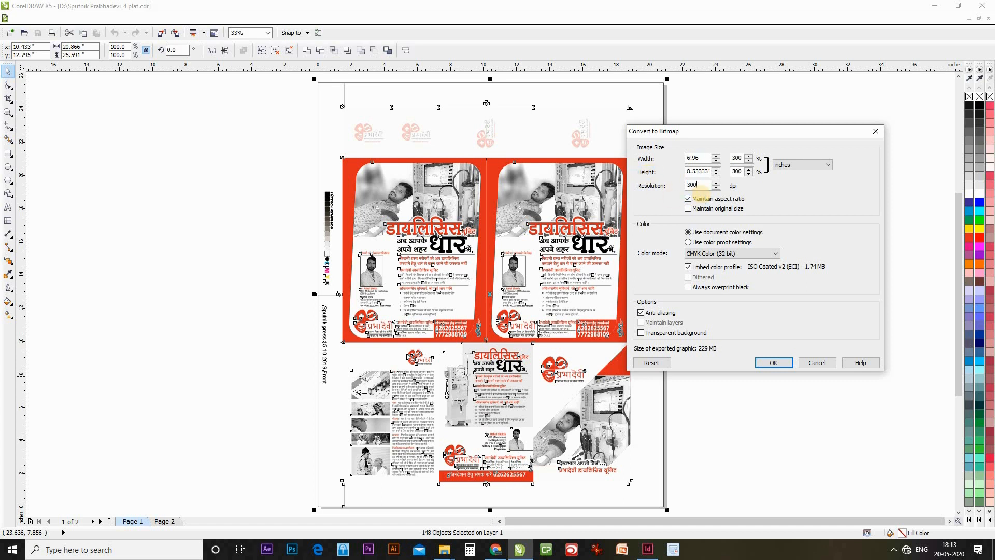
click(785, 368)
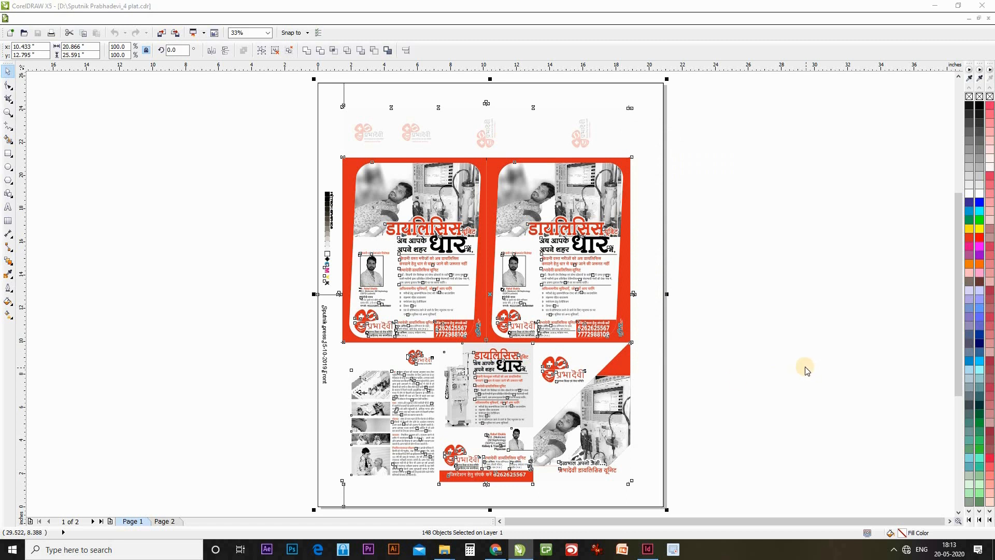
- Switch to the VCCL HOARDING 20X20_C2C.cdr document and export only its selected artwork as a JPEG
key(ctrl+Tab)
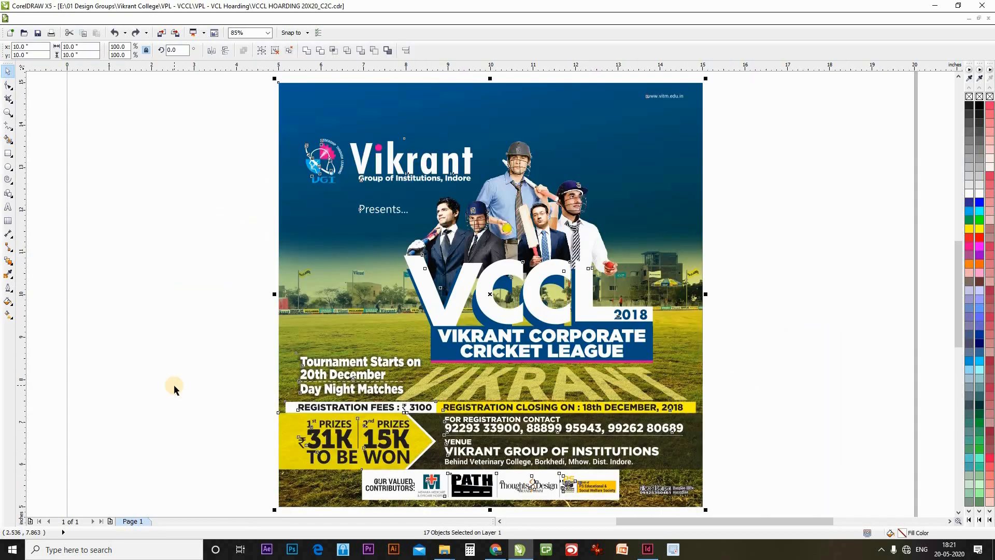
click(186, 382)
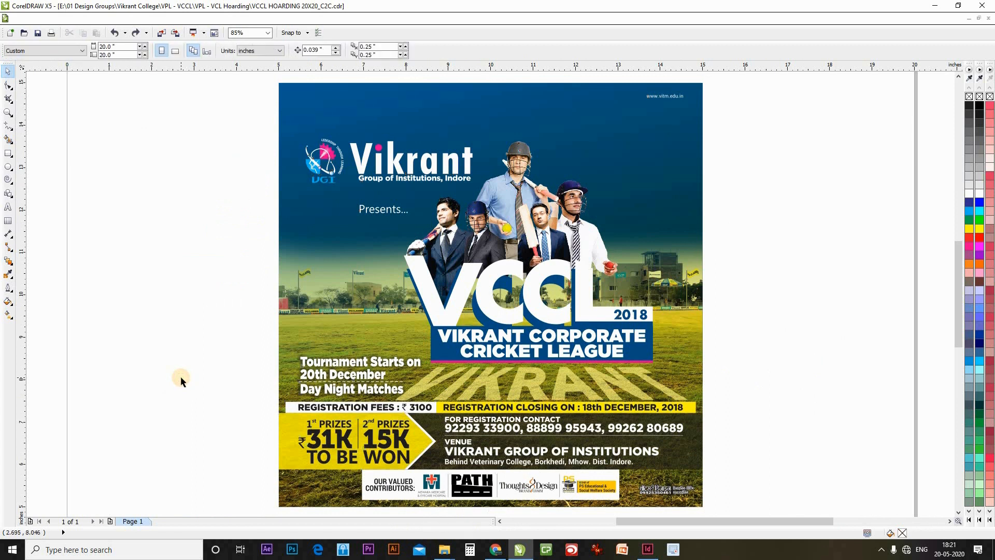
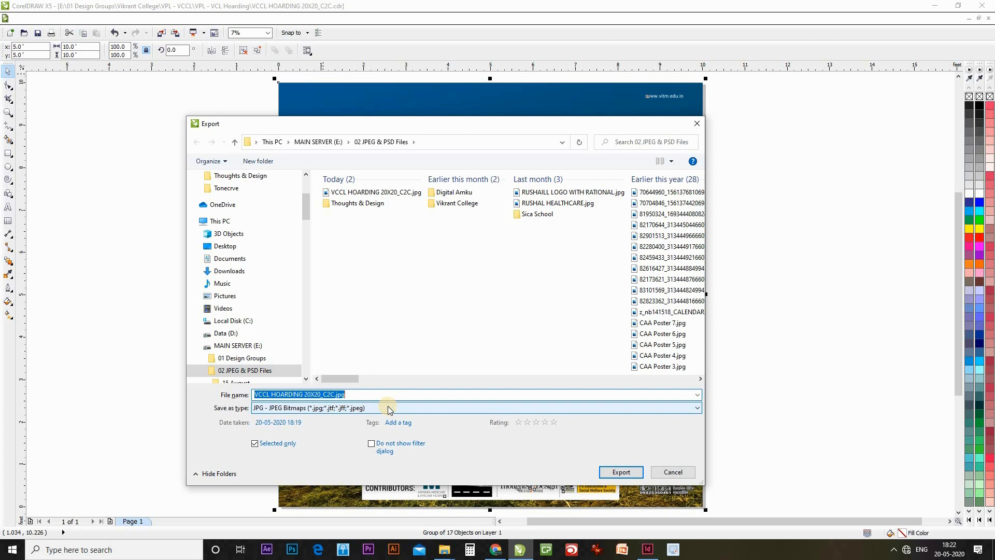
click(621, 472)
drag(605, 21, 662, 59)
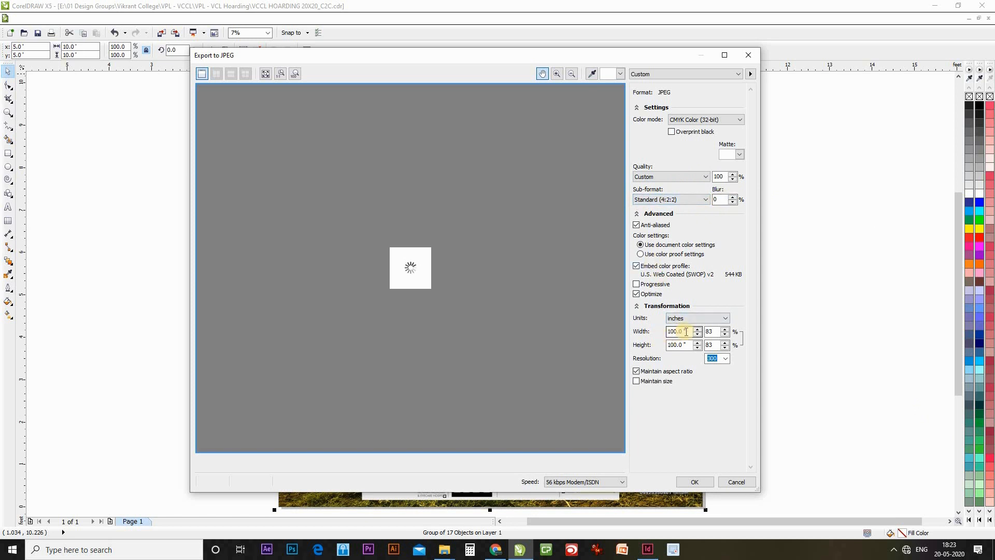
- Set the JPEG's resolution to 96 and its width to 120 inches, try to export it, and cancel the export
drag(692, 332, 625, 331)
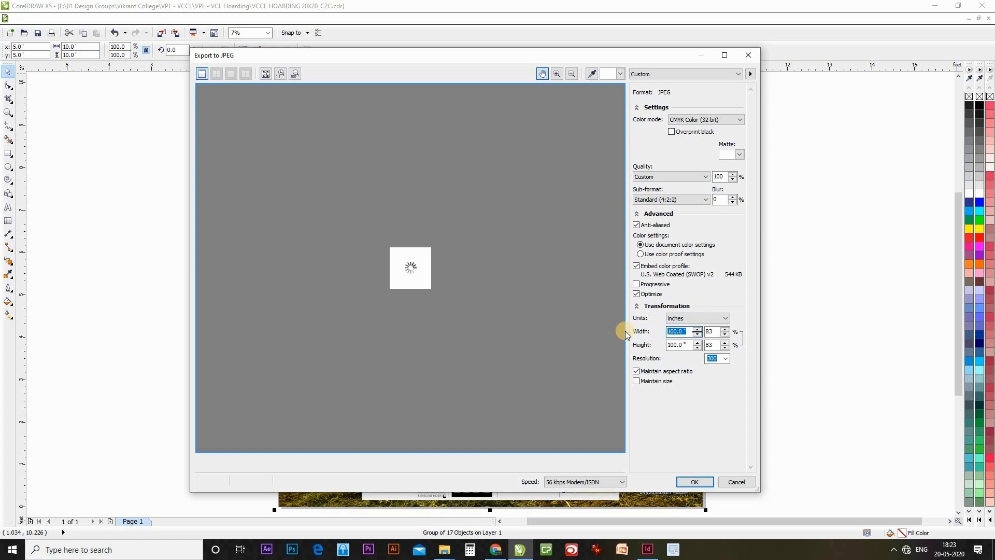
text(120)
key(Tab)
click(724, 358)
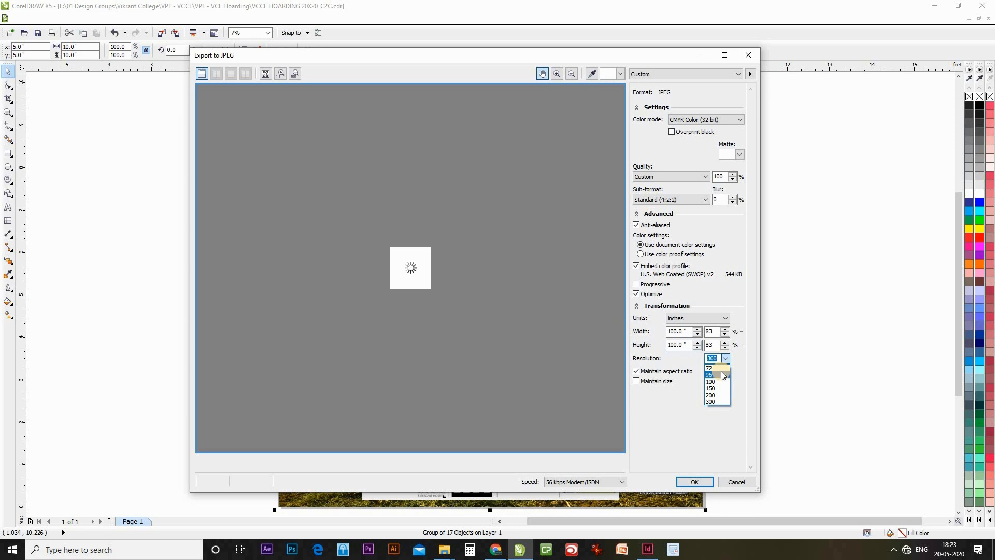
click(723, 374)
click(687, 331)
key(ctrl+a)
text(120)
key(Tab)
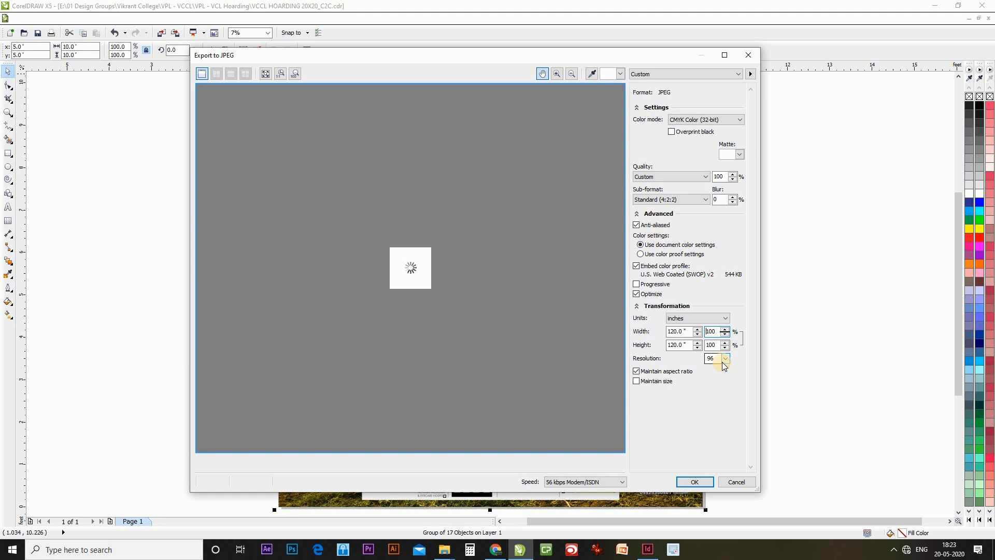
click(695, 483)
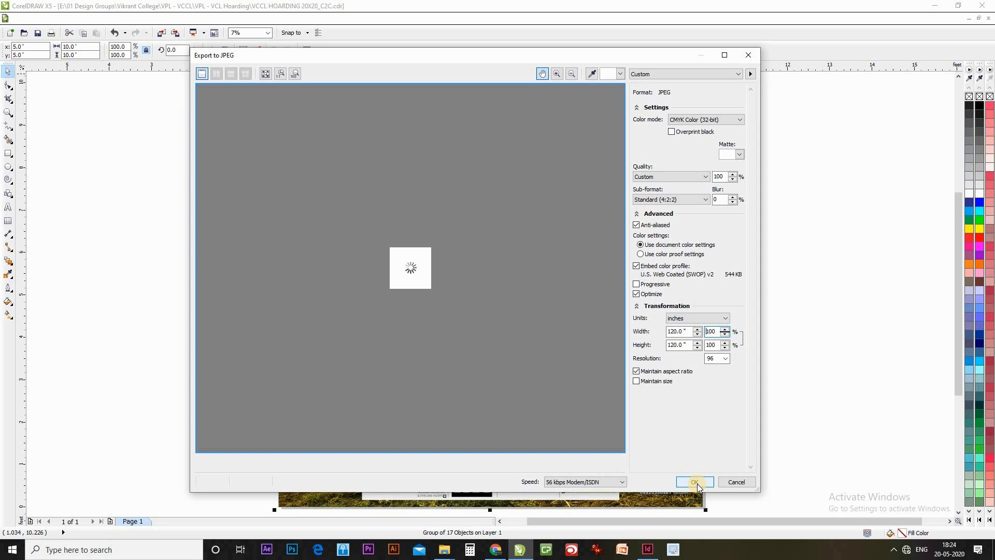
click(735, 483)
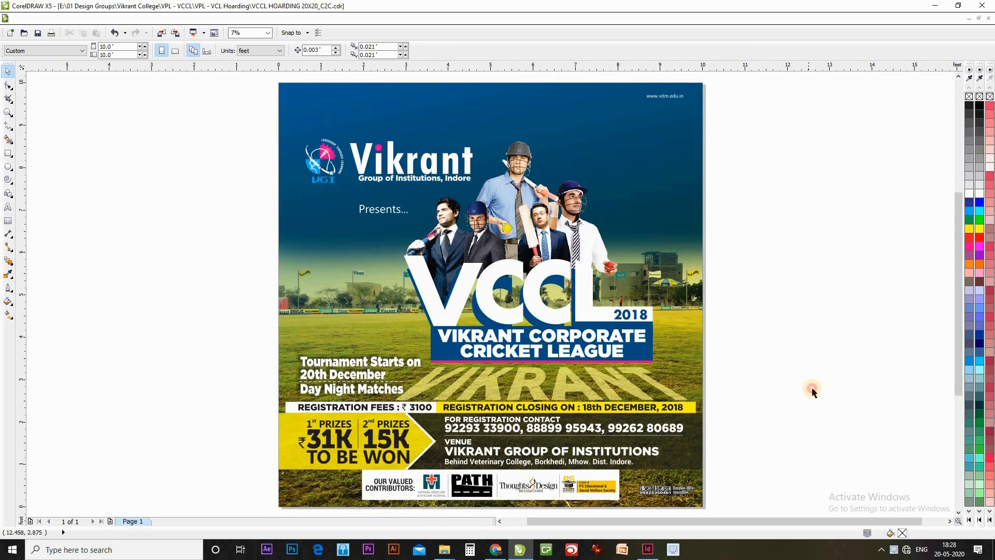
- Move the group with the cricket players and VCCL title to about X 6.55 ft, Y 5.84 ft
click(623, 318)
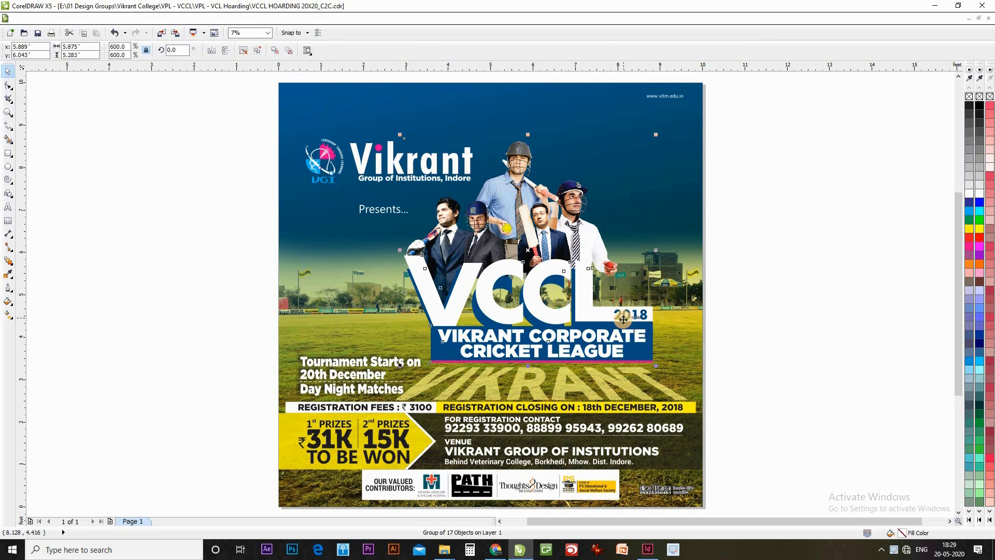
click(872, 318)
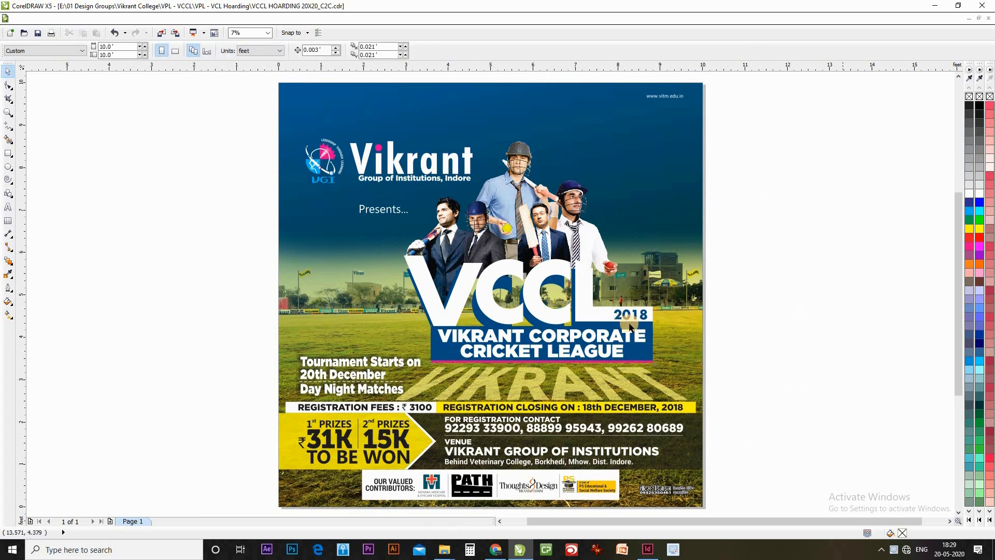
click(625, 327)
drag(538, 349, 566, 357)
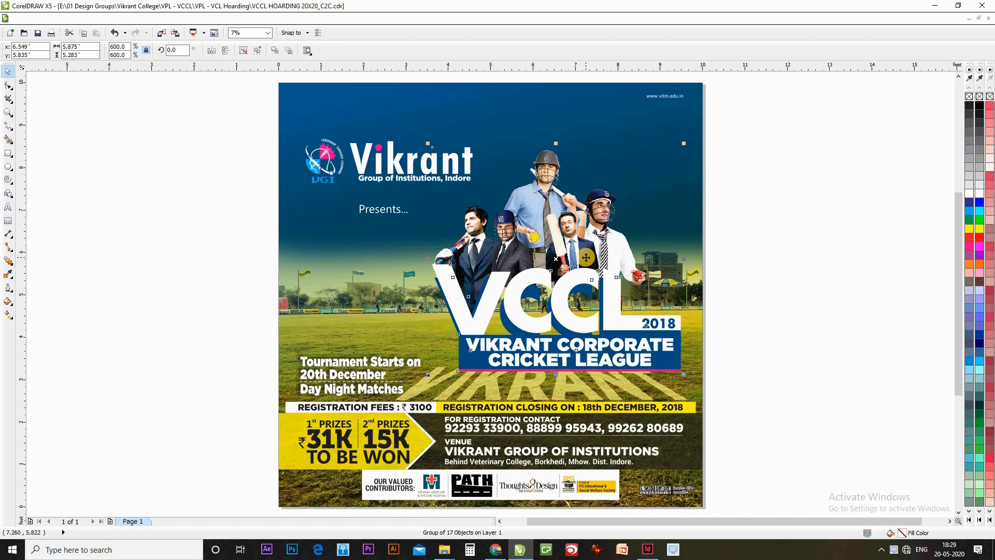
- Export only the selected players and title group as an Adobe Photoshop PSD with RLE compression
key(ctrl+e)
click(364, 409)
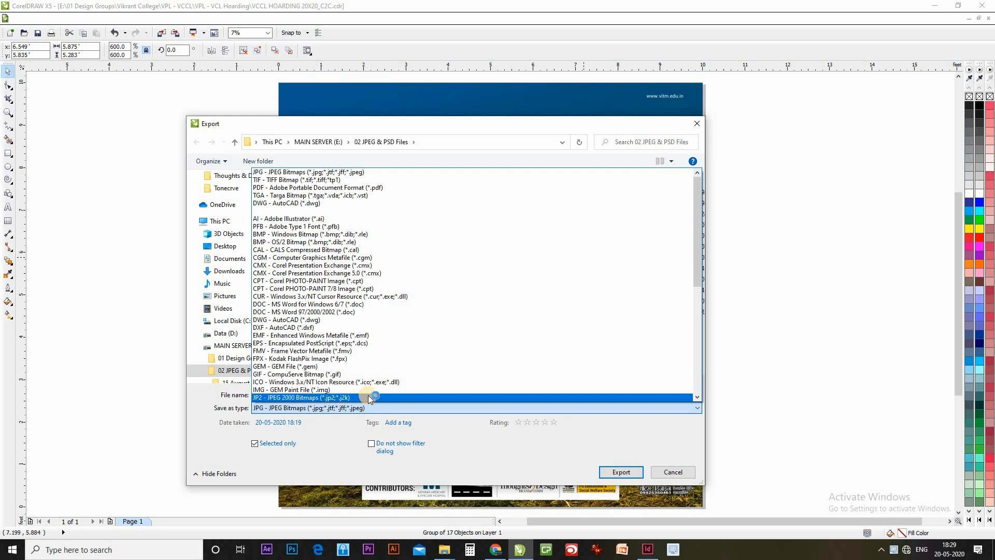
scroll(370, 398, down, 4)
click(369, 397)
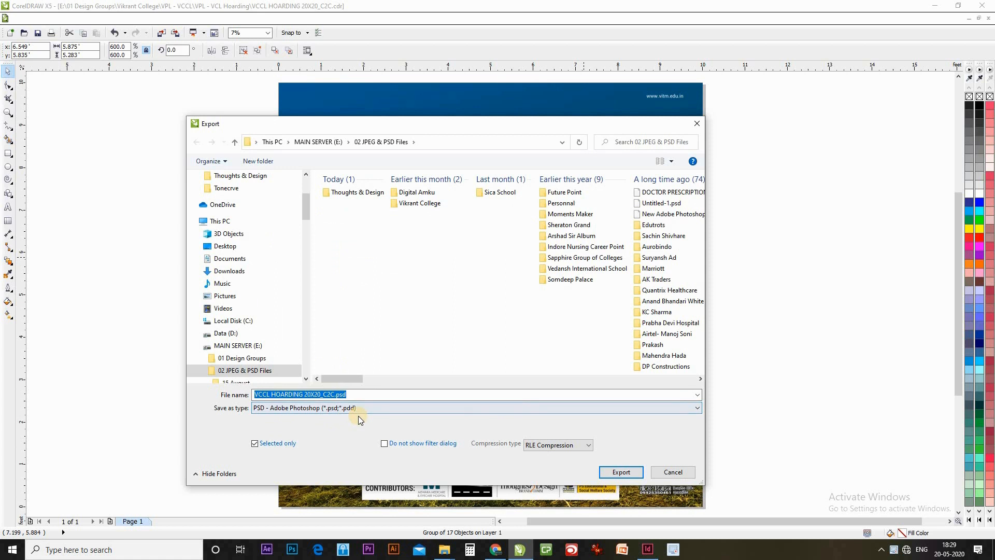
click(622, 472)
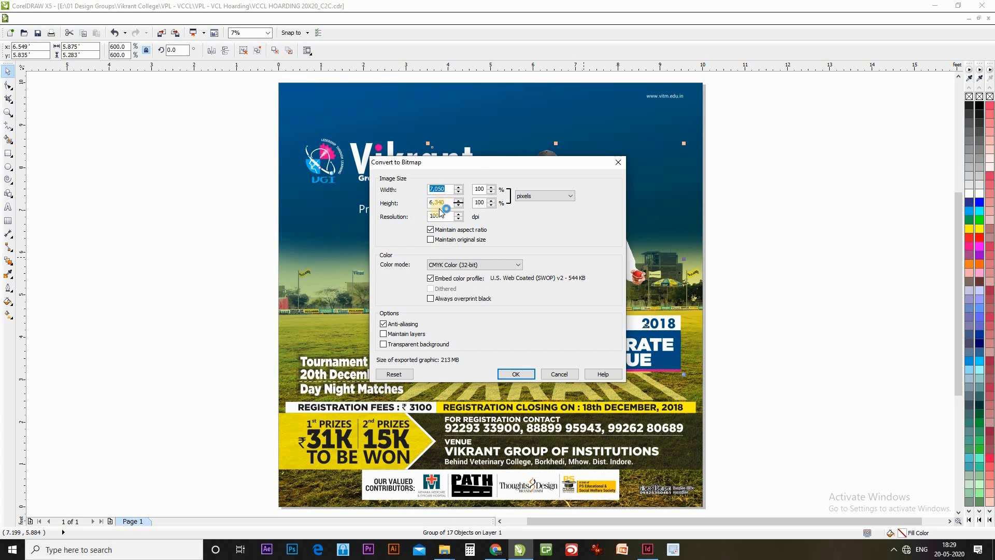
- Keep CMYK Color (32-bit) as the PSD's color mode, turn on the transparent background and convert it to a bitmap
click(473, 265)
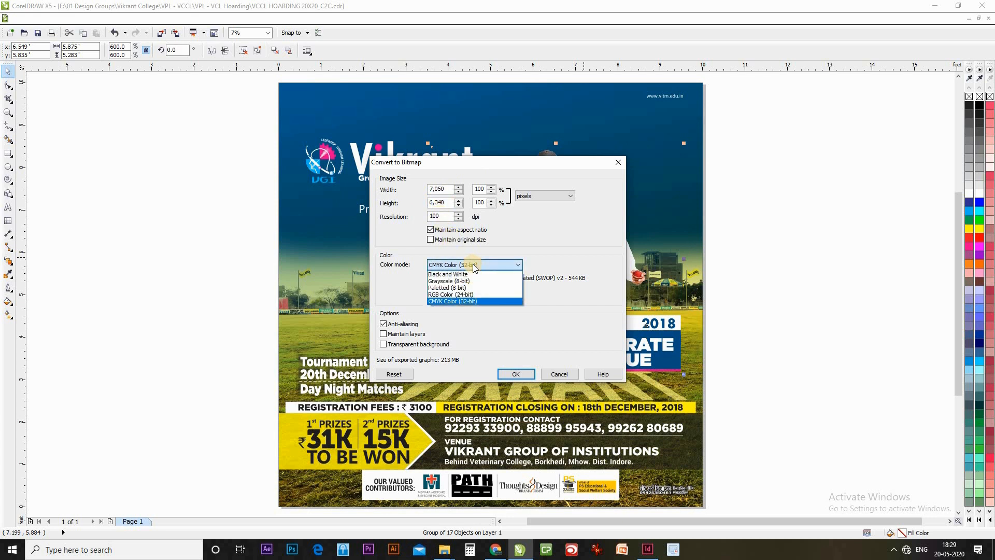
click(473, 264)
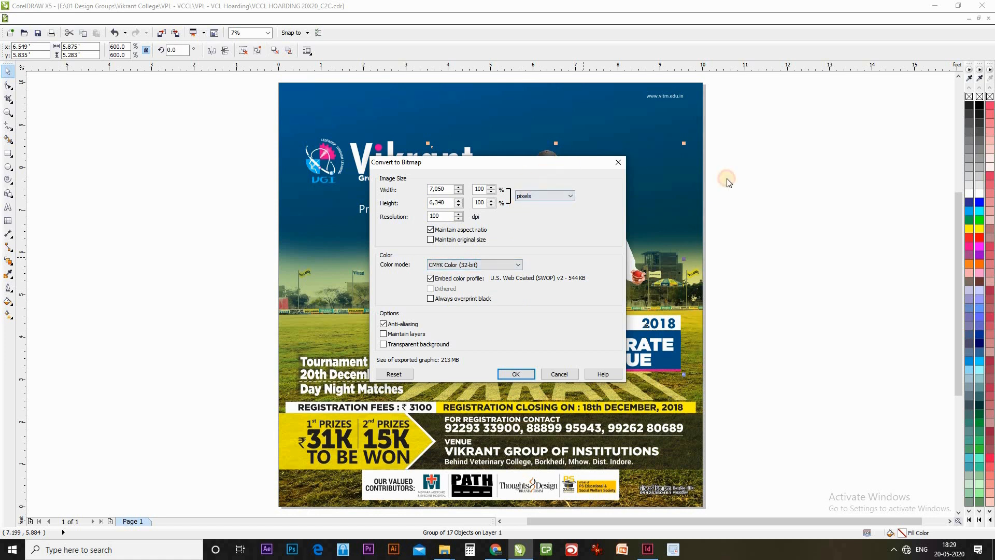
drag(726, 182, 728, 179)
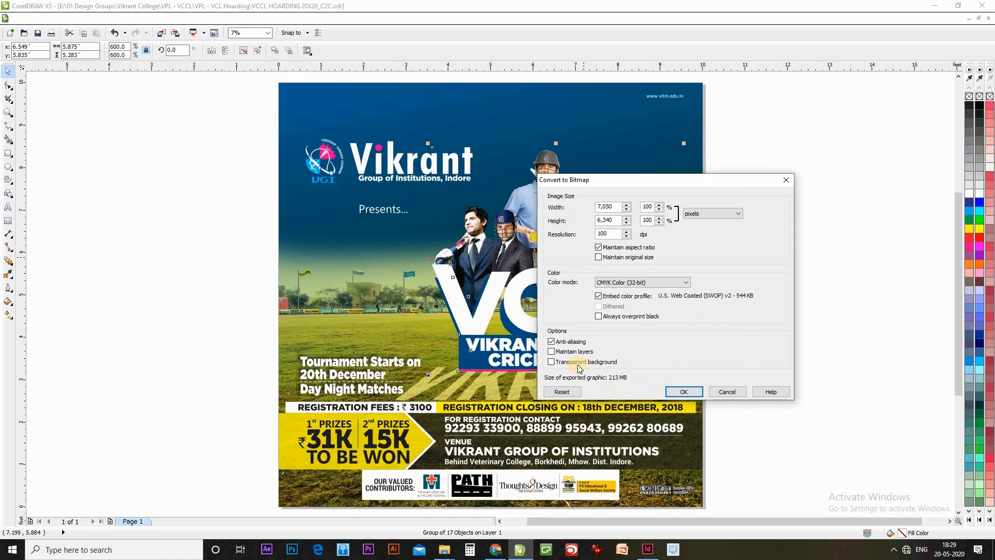
drag(696, 179, 799, 160)
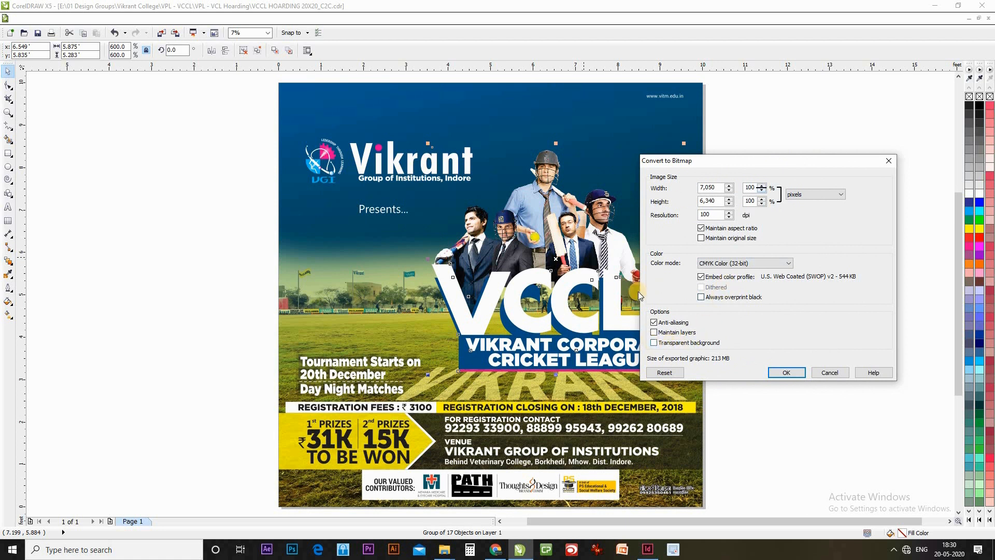
click(665, 345)
click(784, 374)
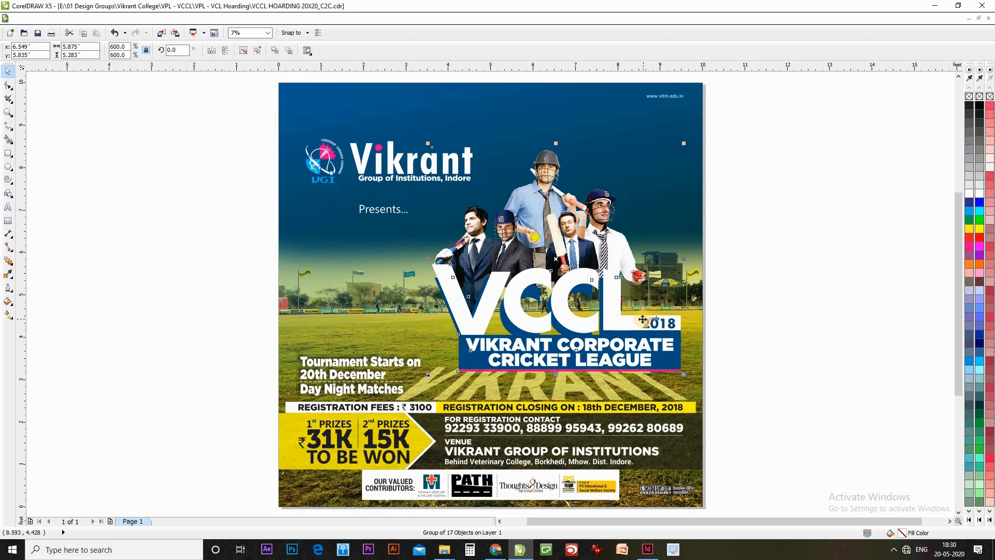
- Find the exported VCCL HOARDING 20X20_C2C.psd in the export folder, inspect which programs can open it, and leave the export
key(ctrl+e)
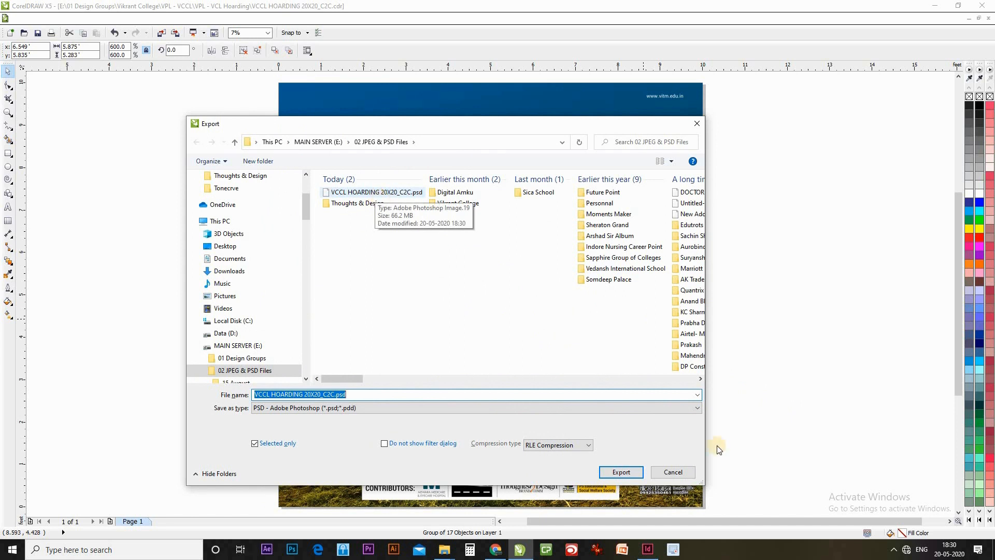
right_click(394, 194)
mouse_move(601, 261)
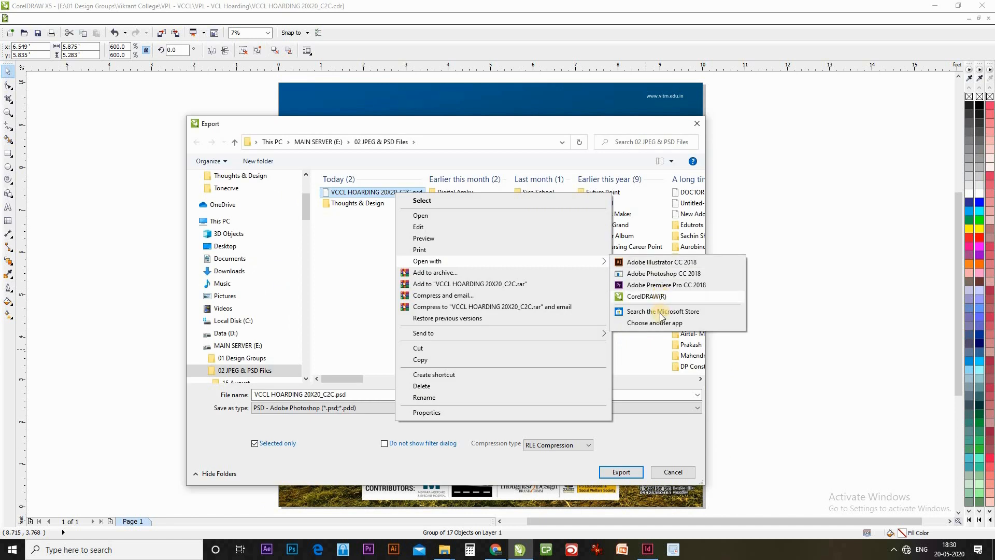
click(655, 322)
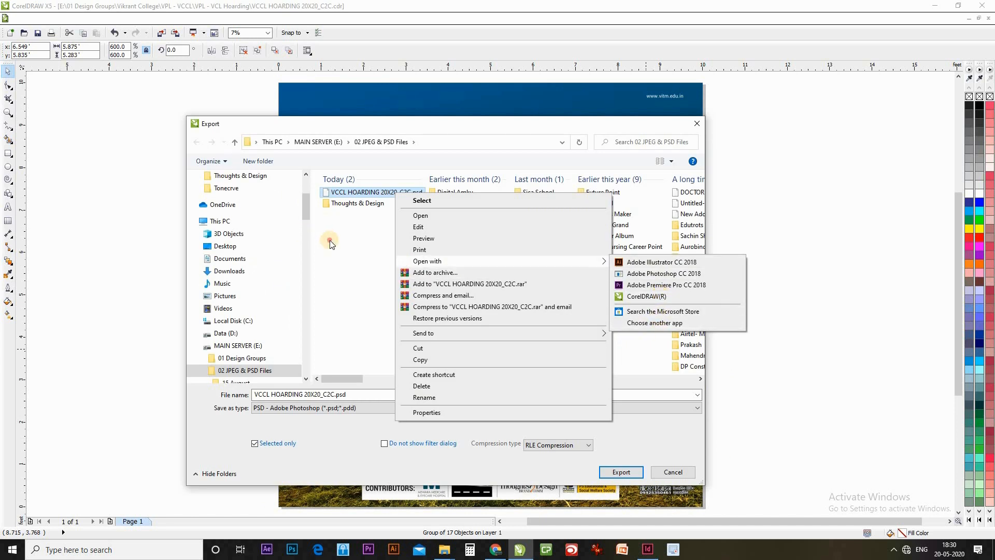
click(673, 471)
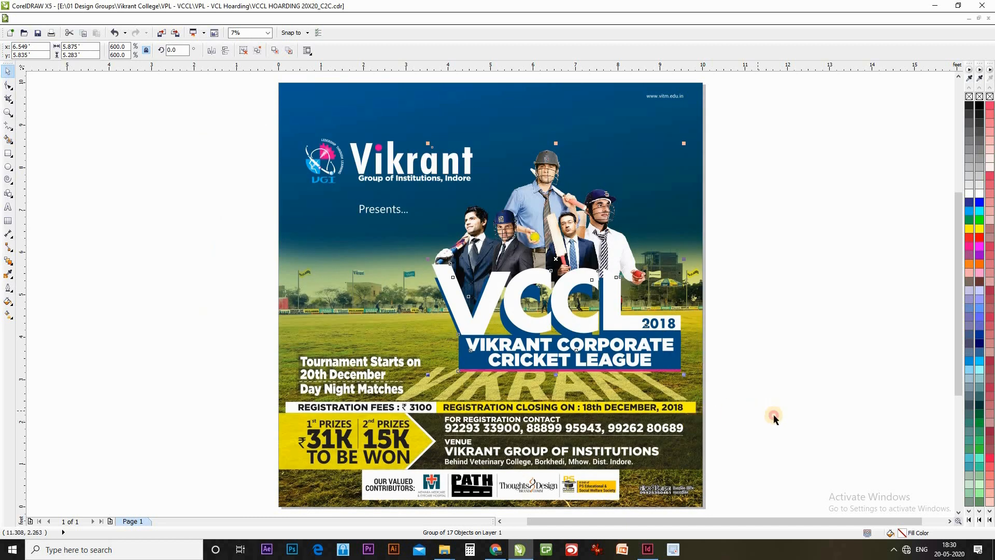
- Delete the cricket players bitmap from the title group and move the remaining group to about X 6.446 ft, Y 5.656 ft
click(756, 412)
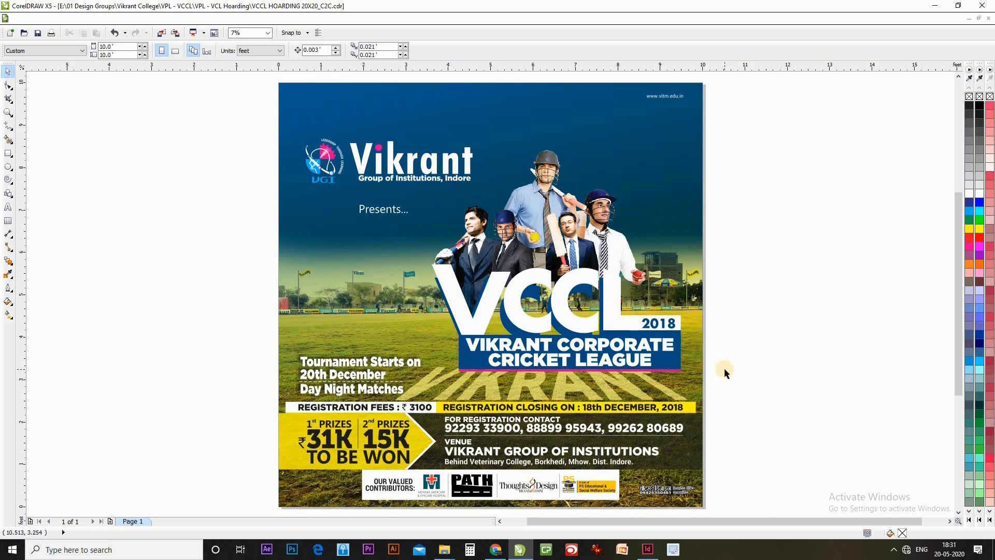
click(567, 347)
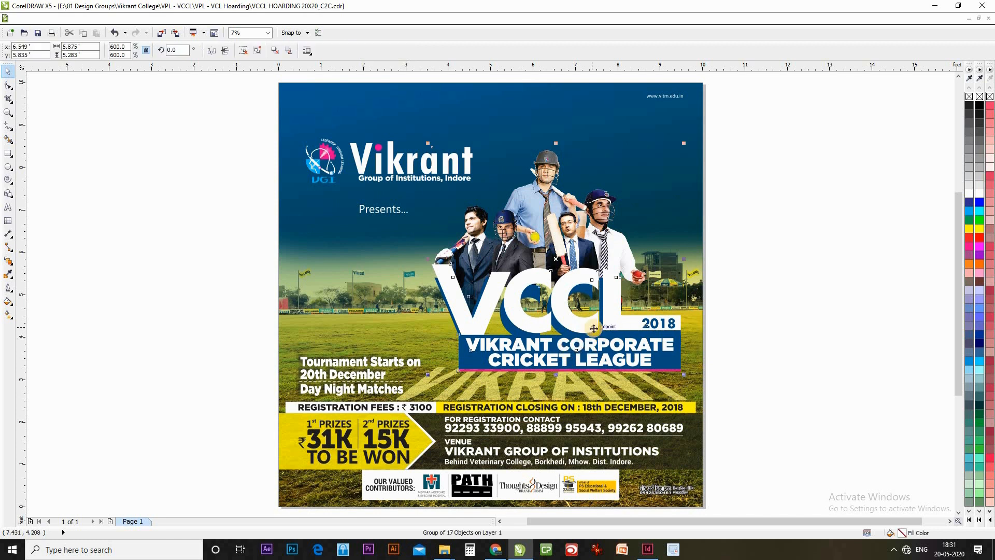
click(538, 222)
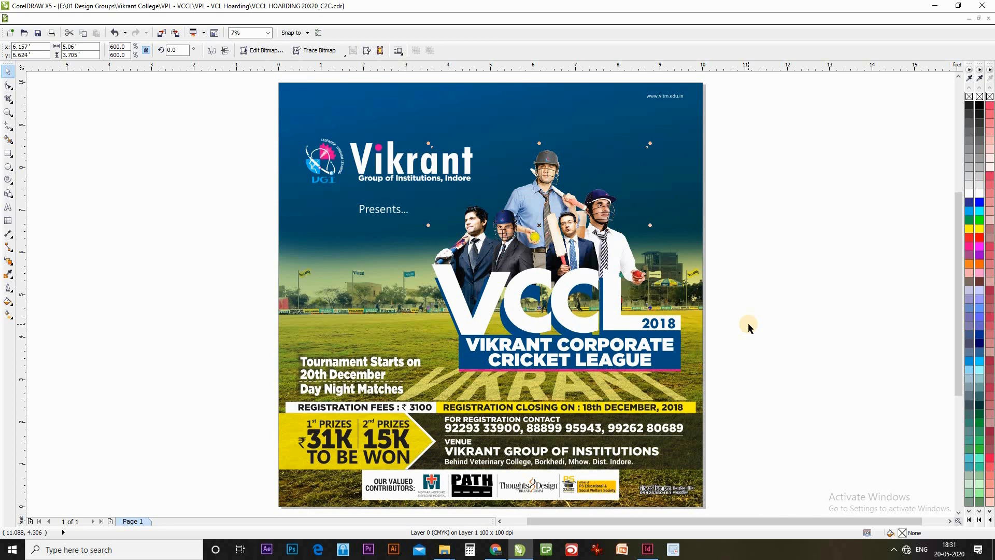
key(Delete)
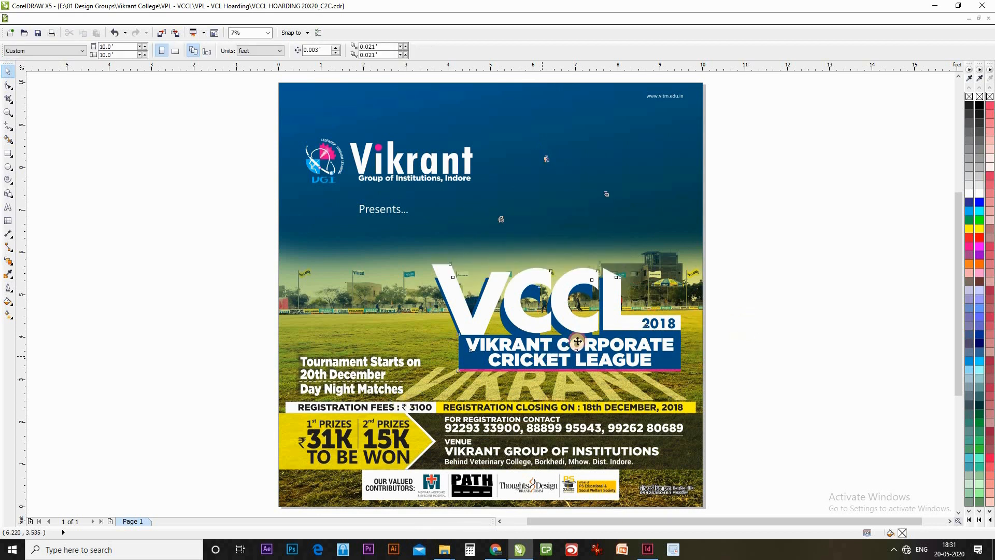
drag(593, 337, 590, 340)
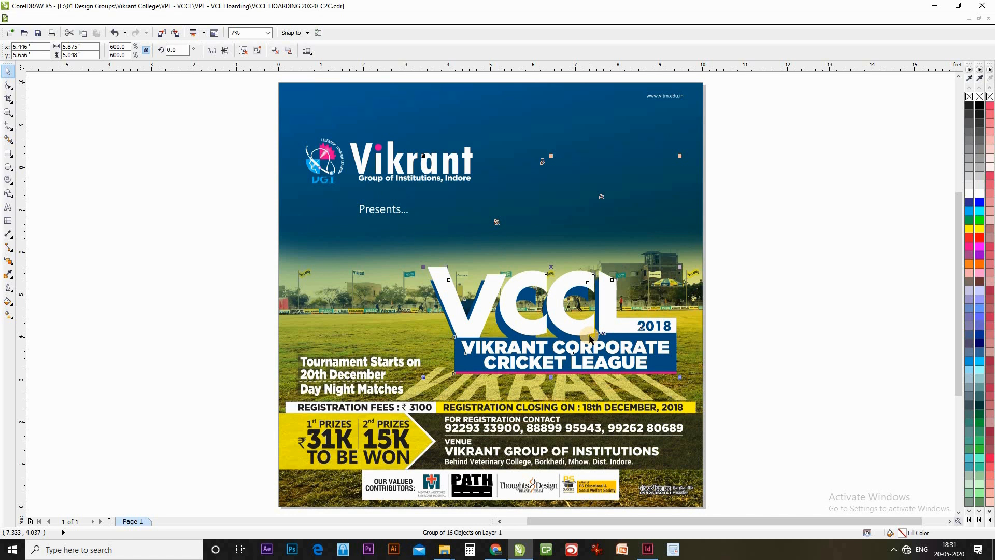
- Copy the VCCL title group, switch to InDesign, and try pasting it into the blank document and moving it into view
key(ctrl+c)
click(643, 557)
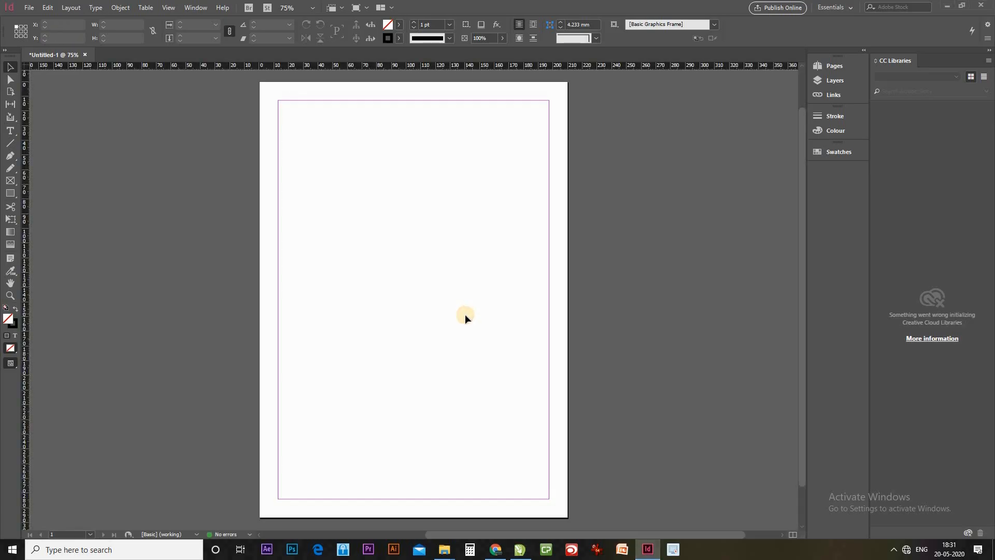
key(ctrl+v)
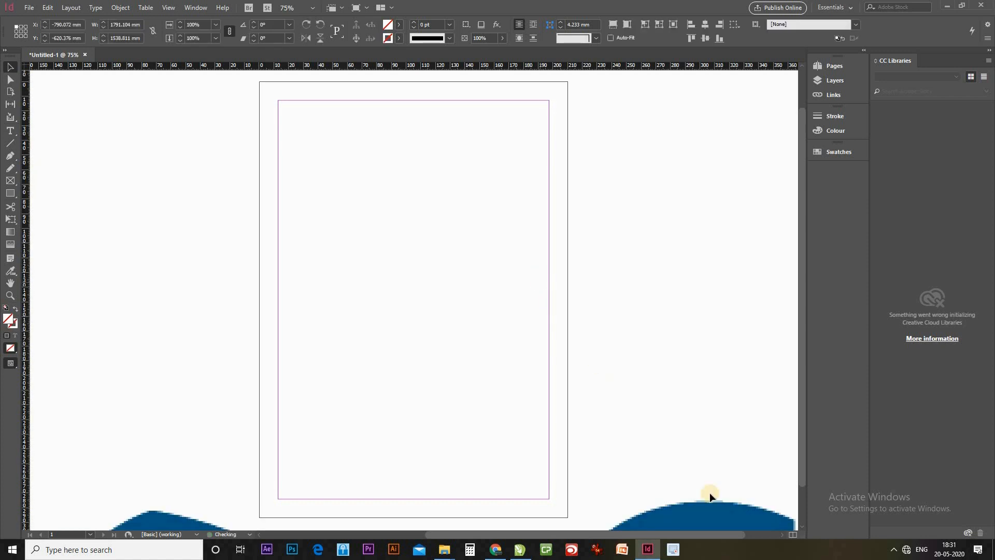
drag(691, 469, 638, 323)
drag(540, 407, 672, 322)
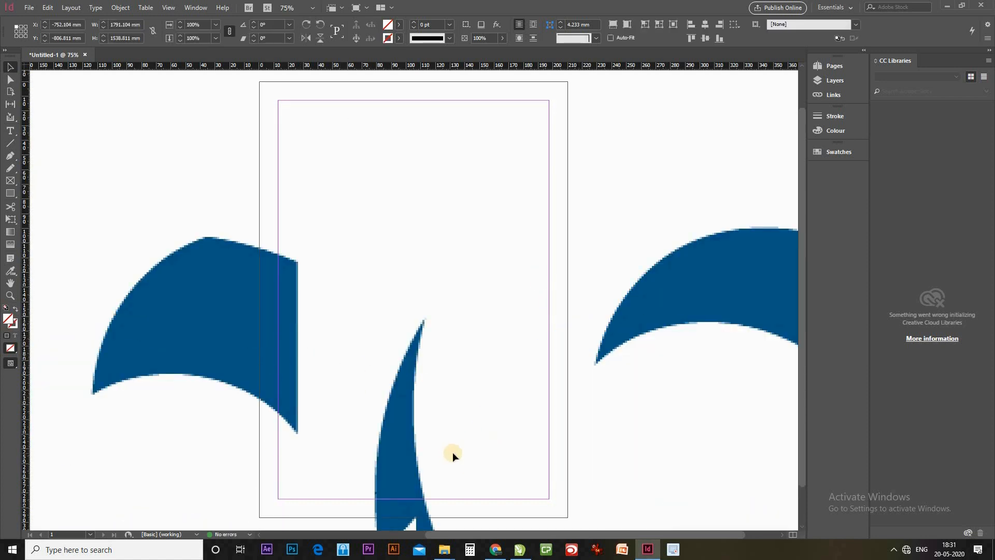
- Undo the moves and the paste of the title artwork in the InDesign document
key(ctrl+z)
key(ctrl+z)
key(ctrl+z)
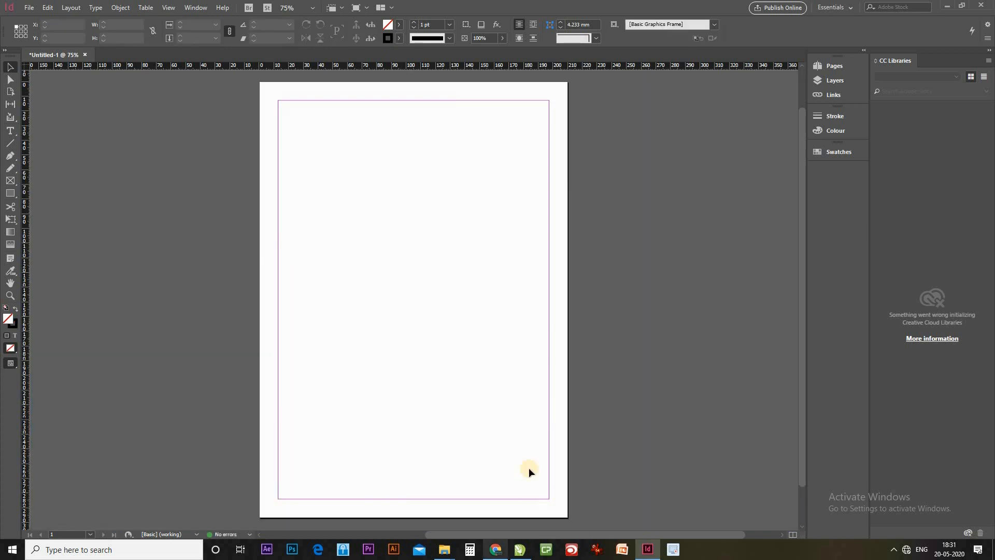
- Switch to CorelDRAW and export only the selected title group as WMF - Windows Metafile, with text as curves and a placeable header
click(519, 549)
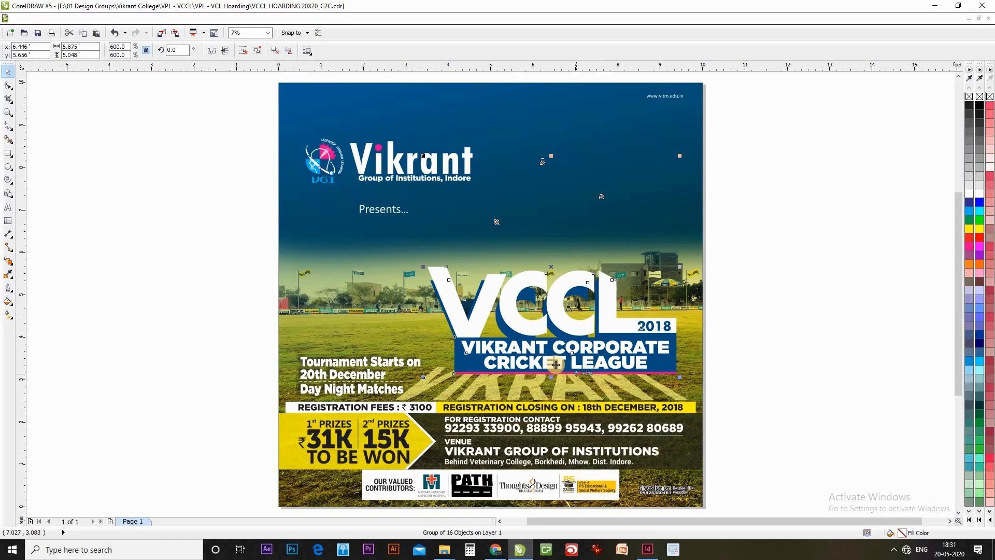
key(ctrl+e)
click(436, 403)
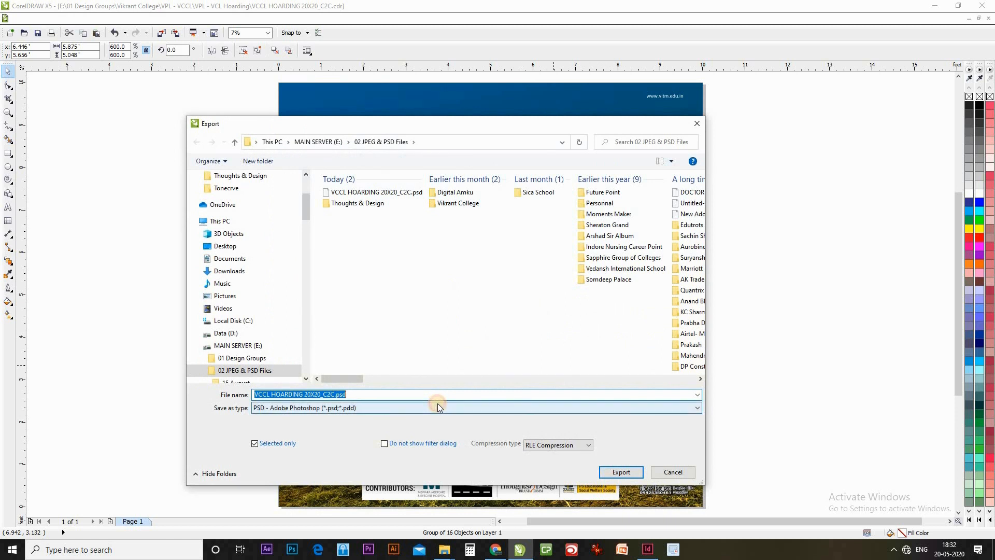
key(w)
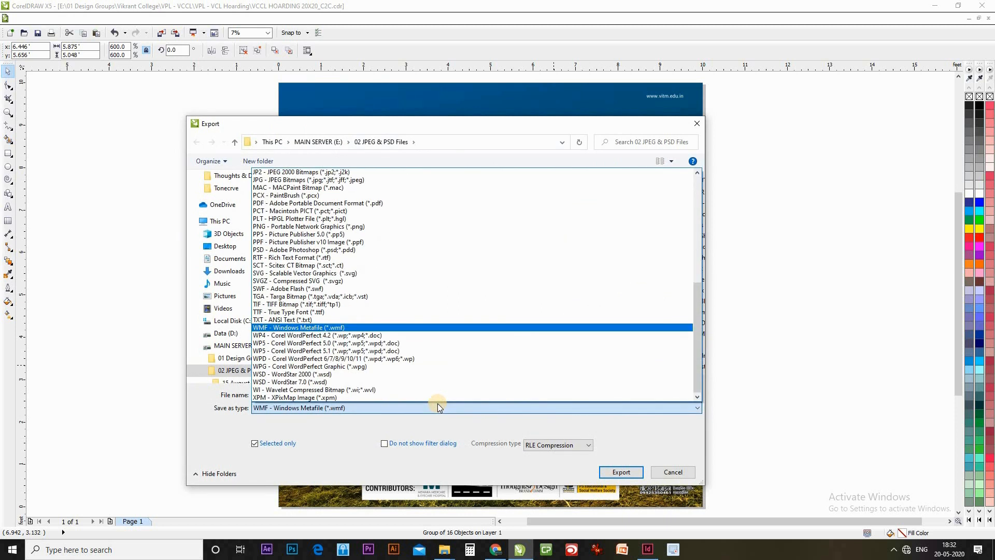
click(303, 327)
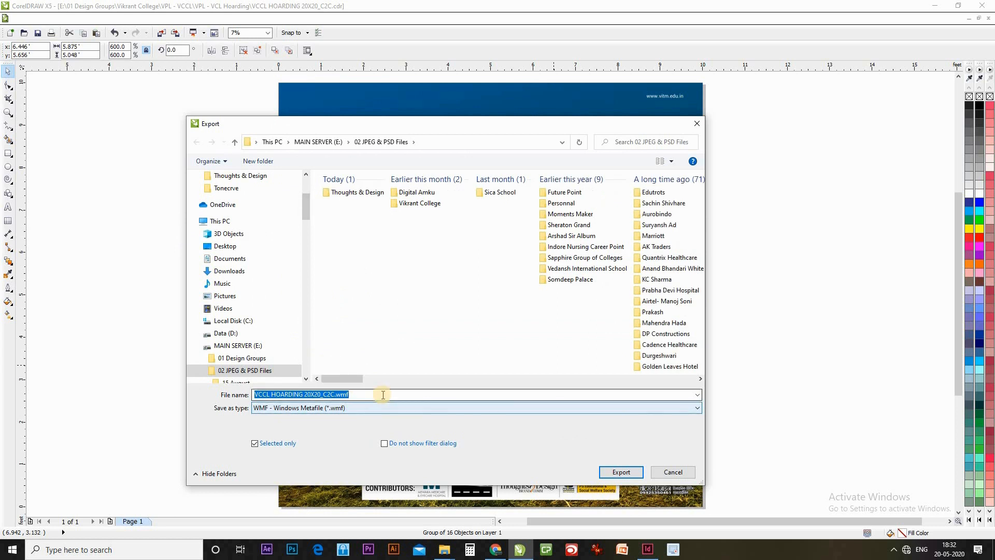
click(617, 471)
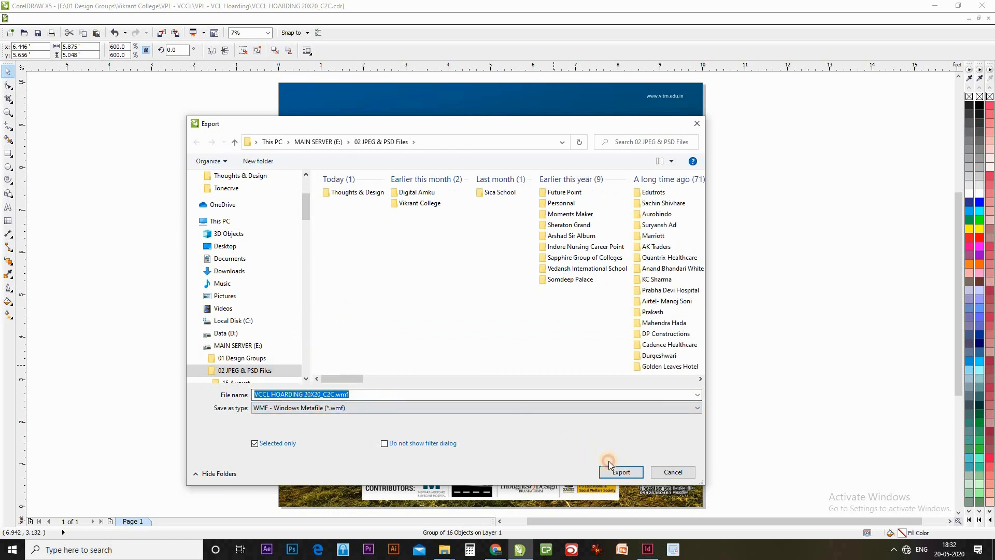
drag(66, 19, 565, 196)
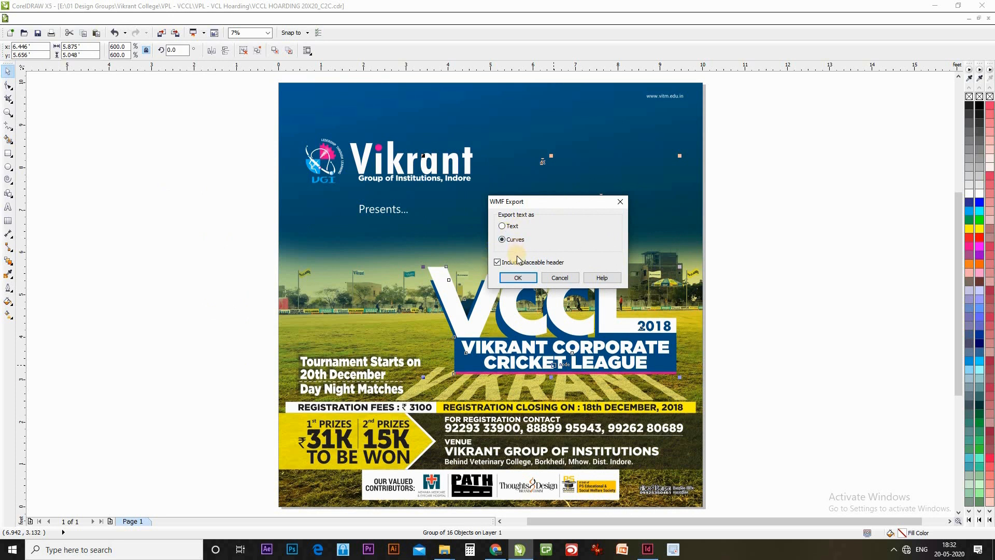
click(518, 277)
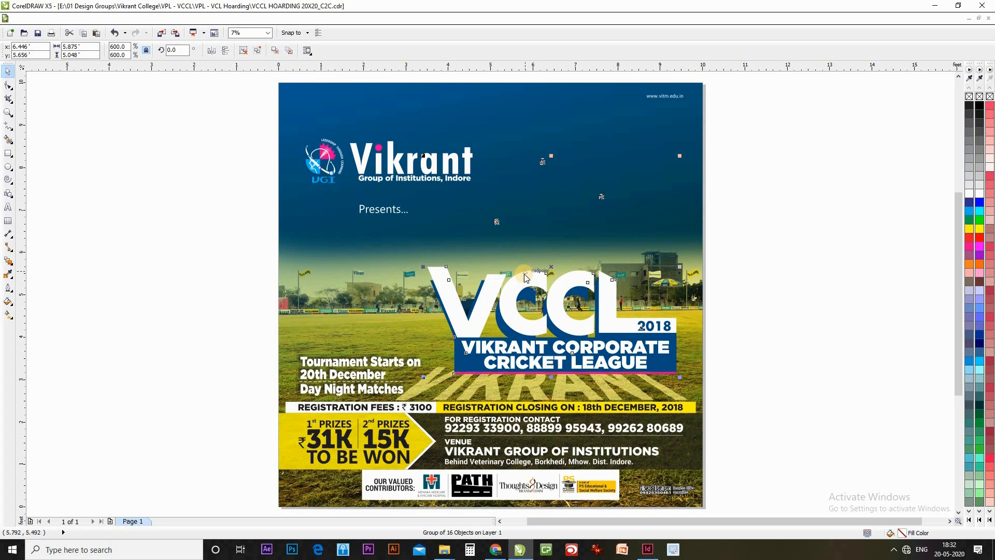
- Place the exported VCCL HOARDING 20X20_C2C.wmf in the InDesign document beside the page, about 126 mm wide
key(ctrl+e)
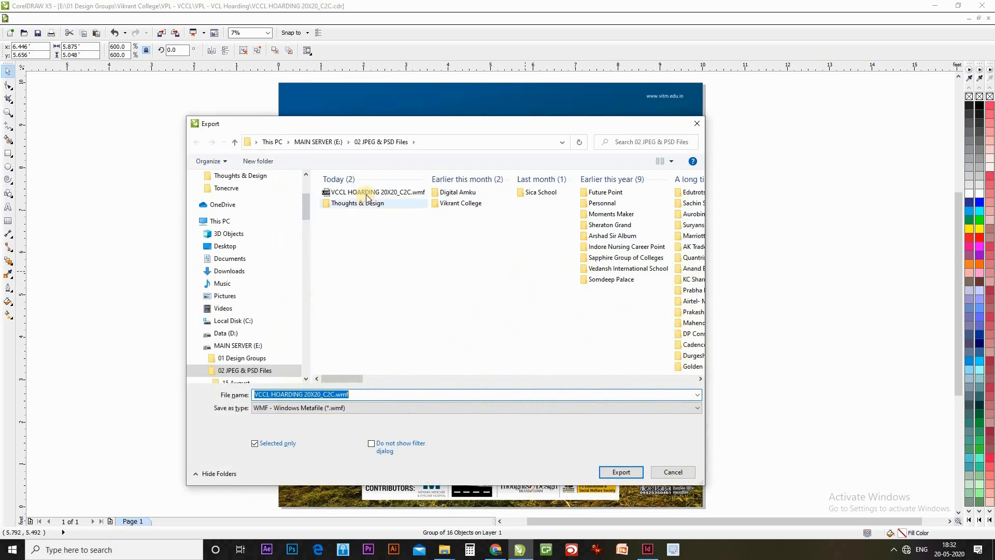
click(343, 194)
drag(343, 194, 655, 336)
click(471, 252)
drag(612, 398, 719, 299)
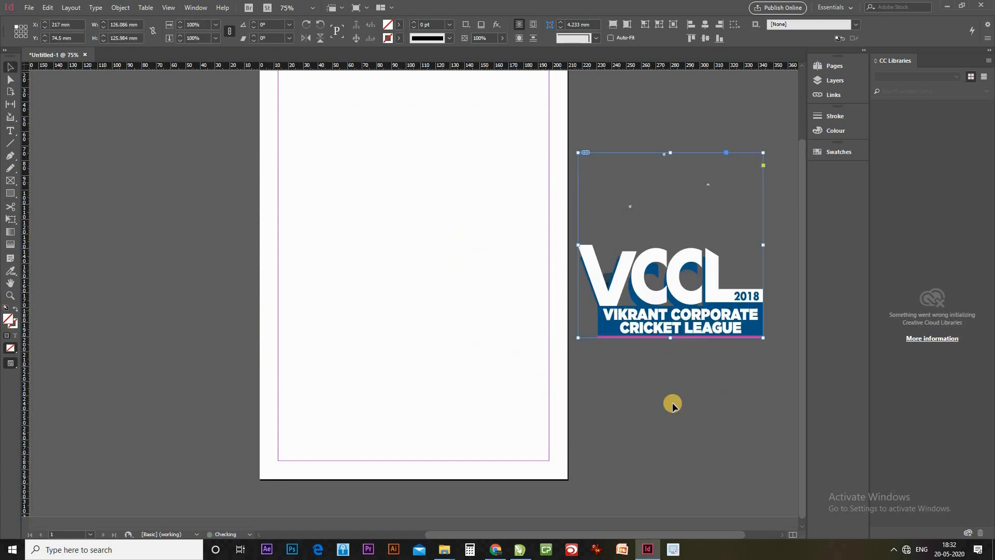
click(653, 397)
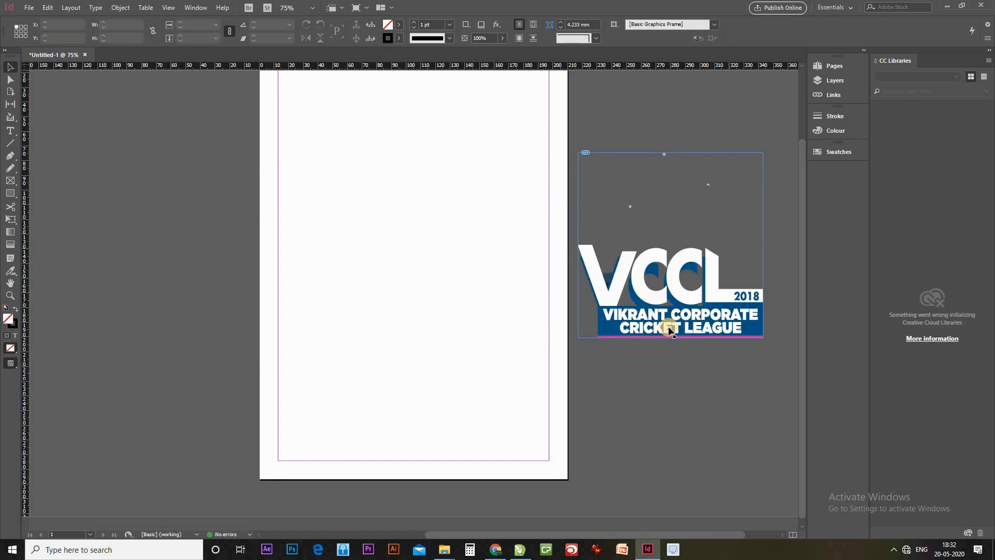
click(696, 322)
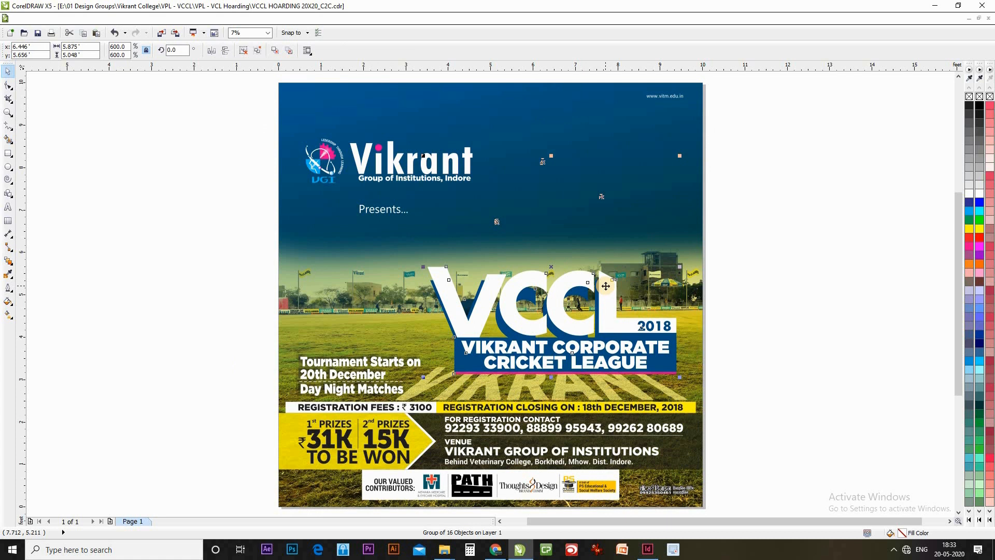
key(ctrl+z)
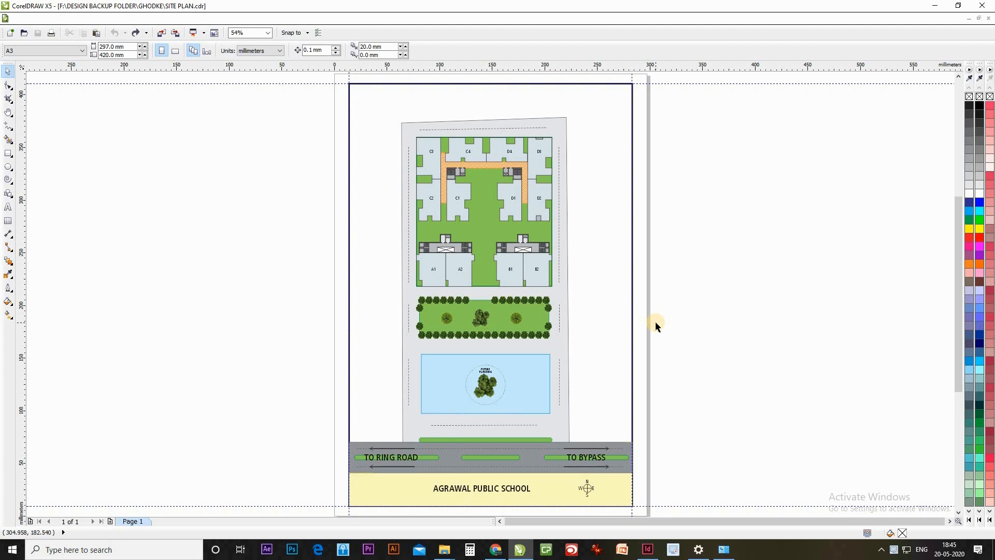
- Export all site plan objects, selected only, as DWG - AutoCAD named SITE PLAN.dwg, replacing the existing file
key(ctrl+a)
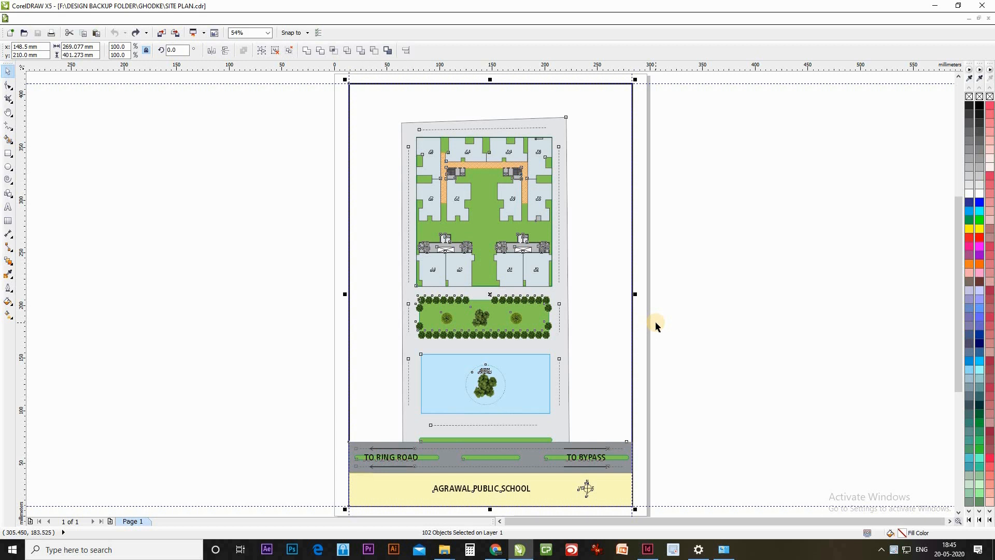
key(ctrl+e)
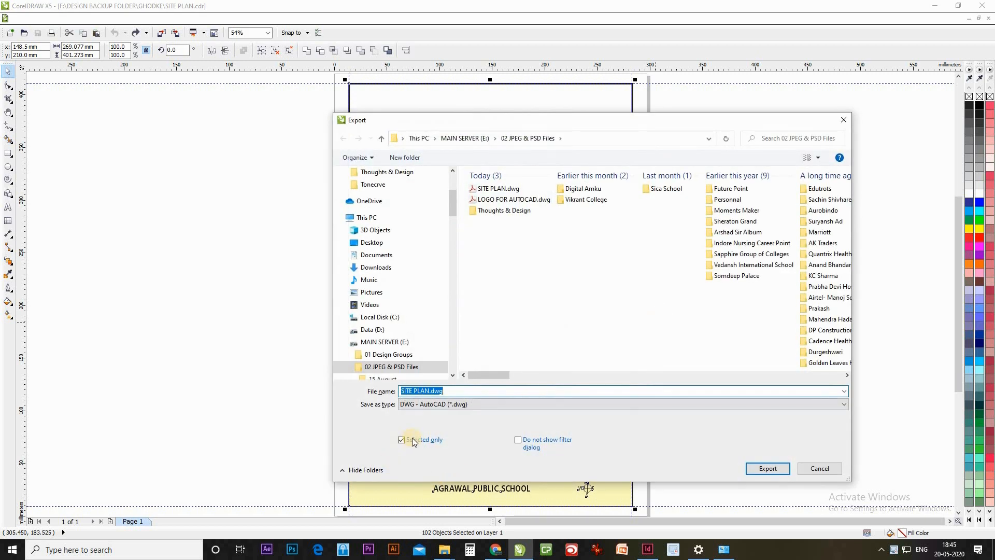
click(521, 404)
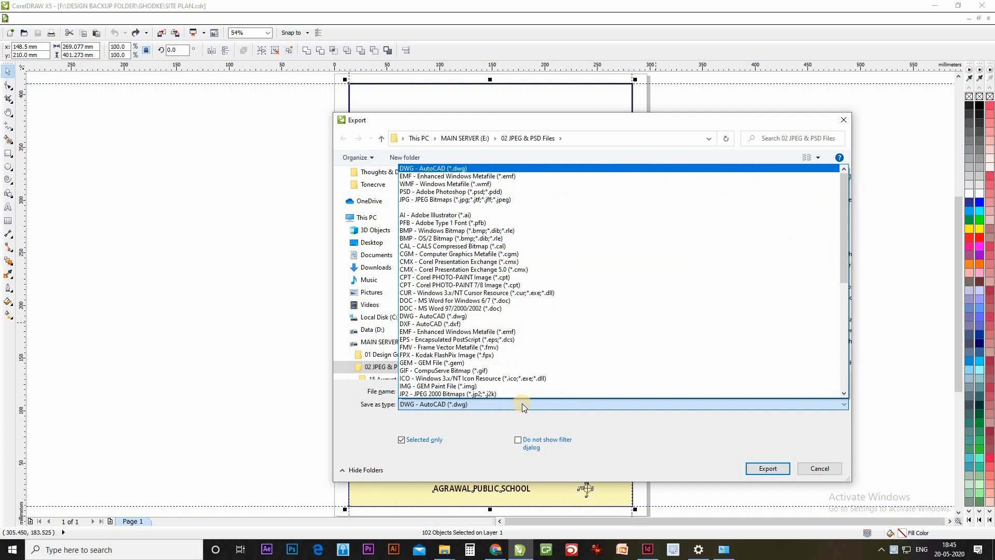
click(522, 404)
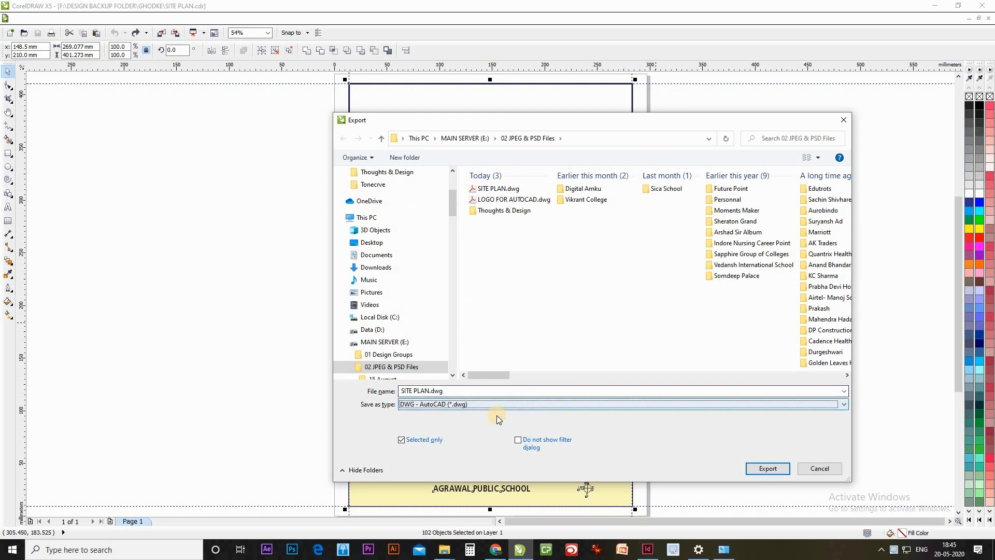
click(782, 471)
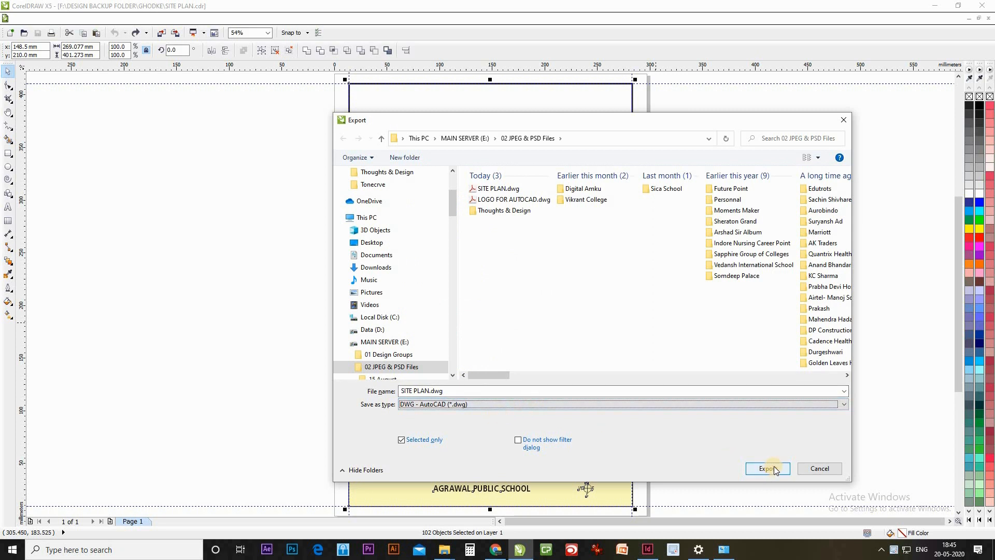
click(772, 469)
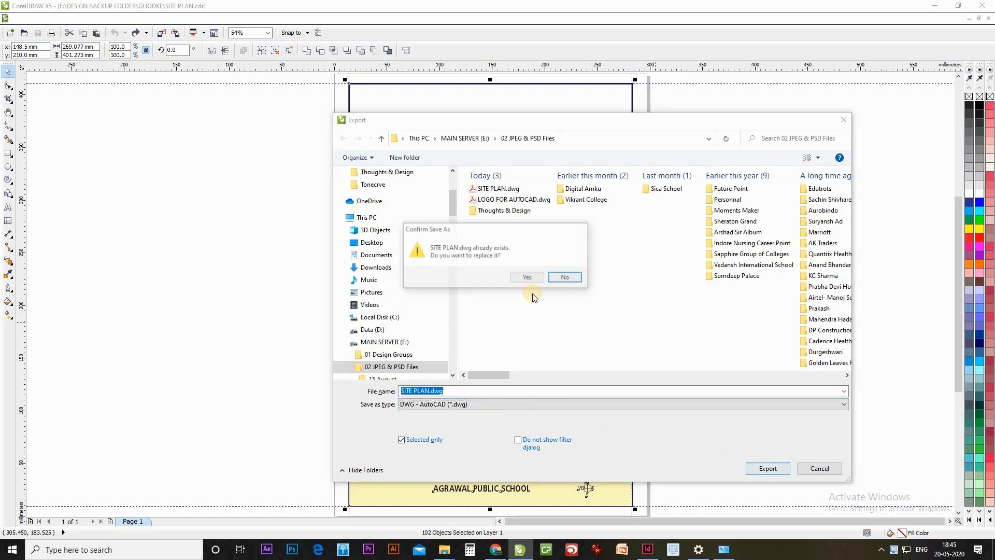
click(526, 278)
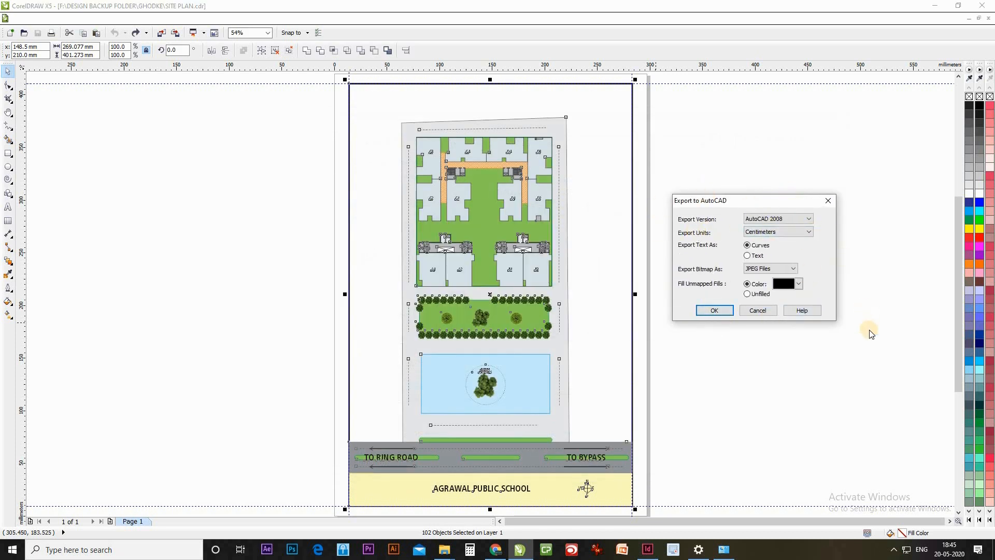
- Review the available AutoCAD versions for the DWG export and keep AutoCAD 2008
click(809, 219)
click(809, 219)
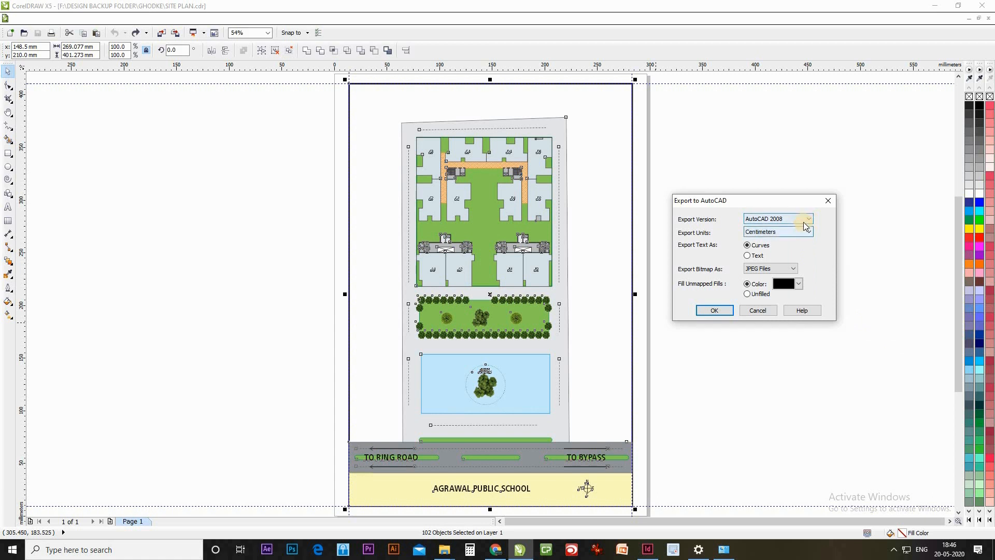
click(804, 223)
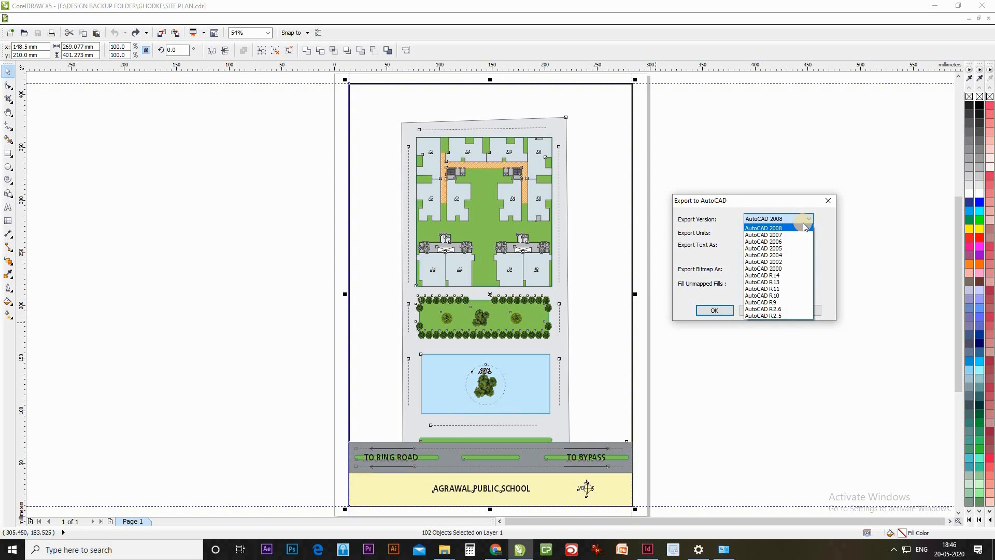
click(790, 222)
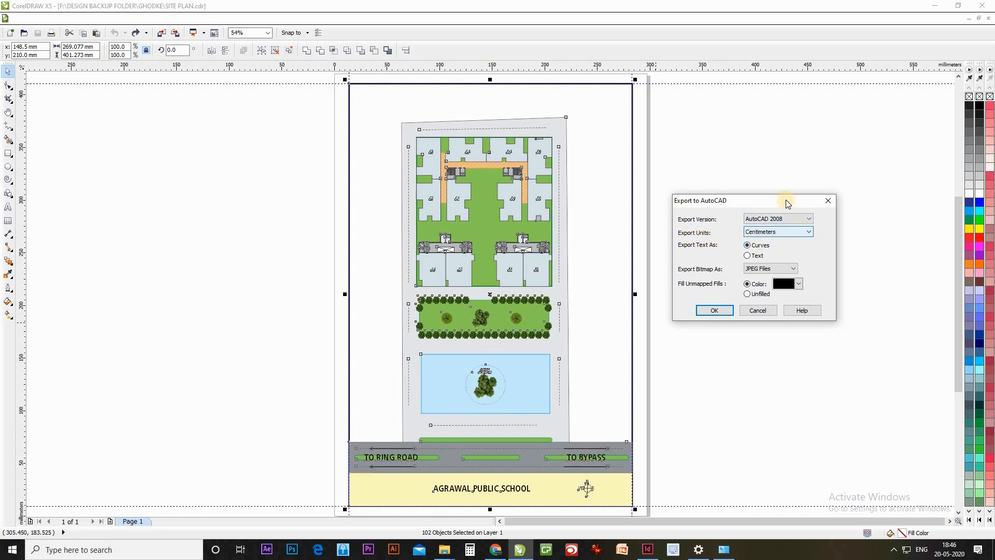
- Keep Centimeters as the DWG export units, set bitmaps to export as PNG Files, and complete the AutoCAD export
drag(787, 200, 808, 184)
click(801, 216)
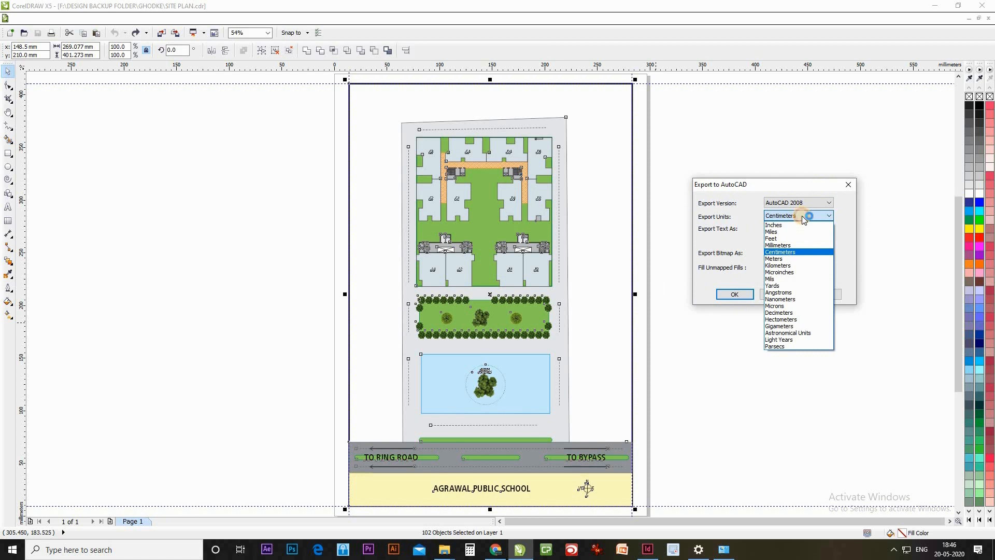
click(787, 217)
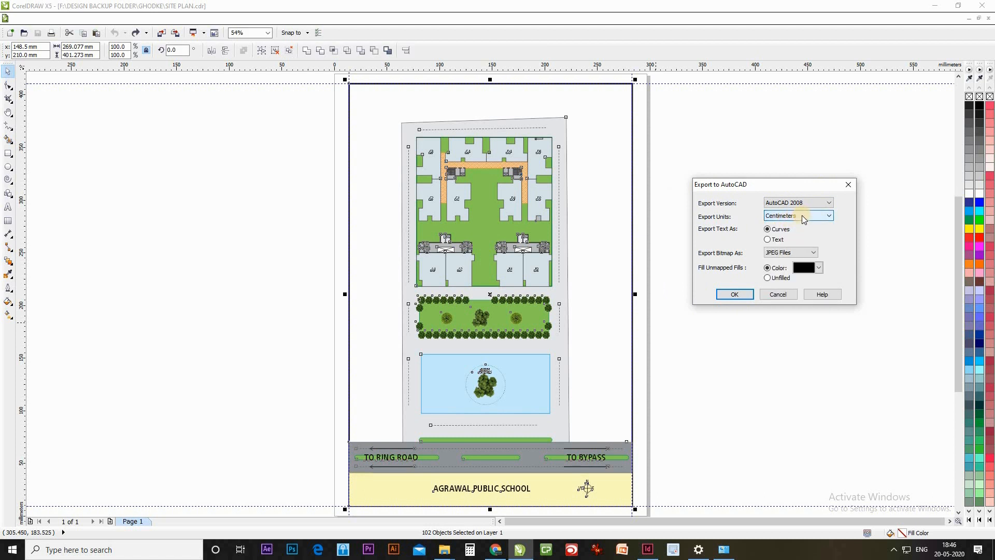
click(798, 254)
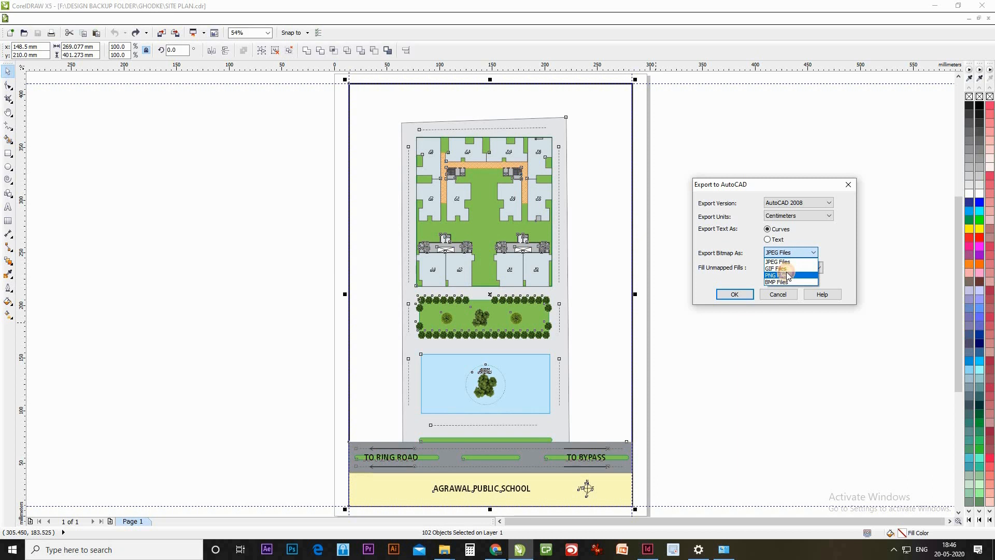
click(788, 275)
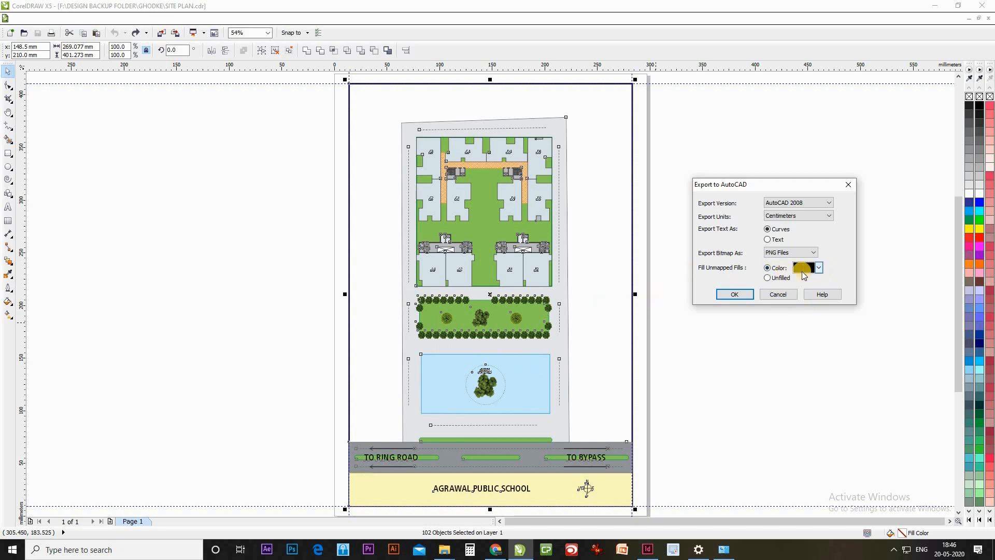
click(736, 294)
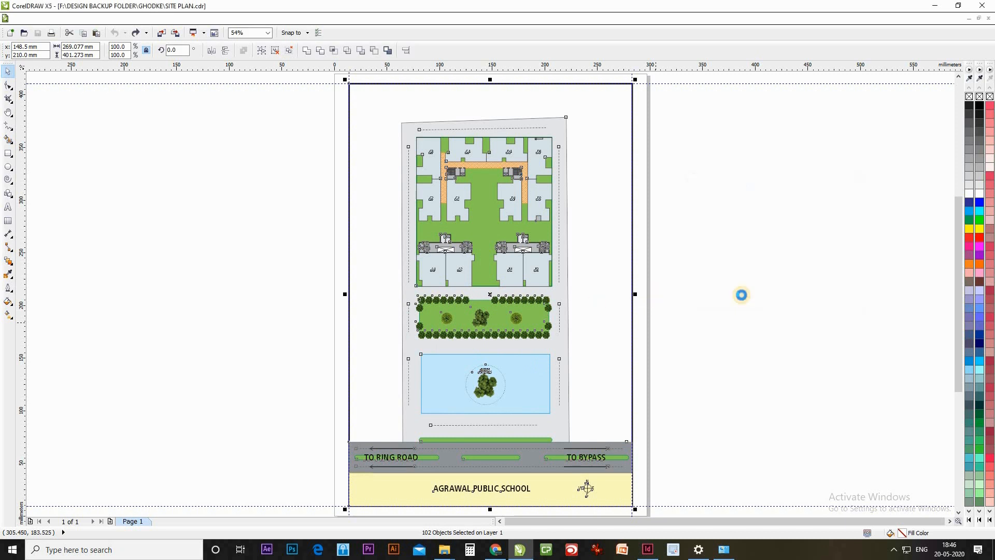
- Import SITE PLAN.dwg with Top projection, automatic units and 1:1 scaling, and place it beside the original site plan
key(ctrl+e)
drag(639, 152, 146, 222)
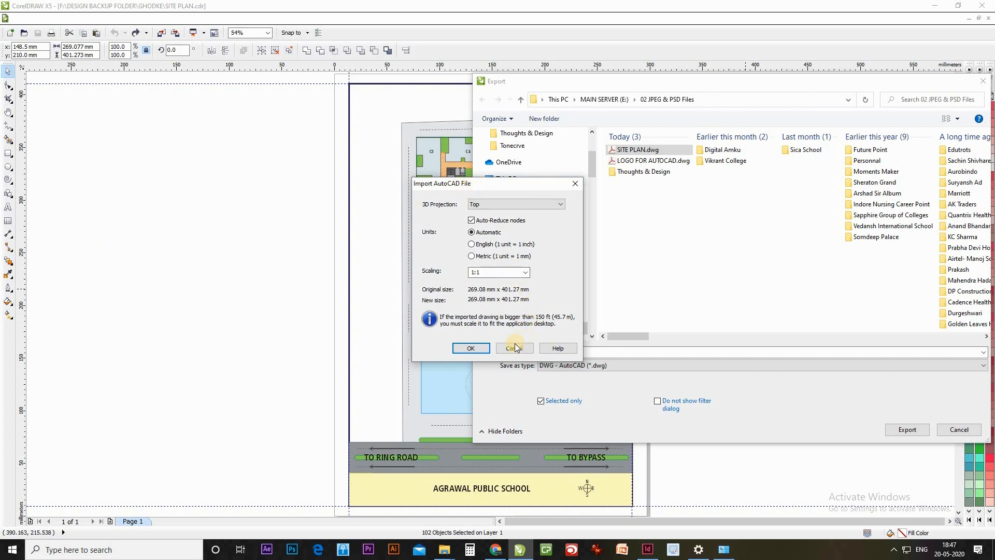
click(472, 348)
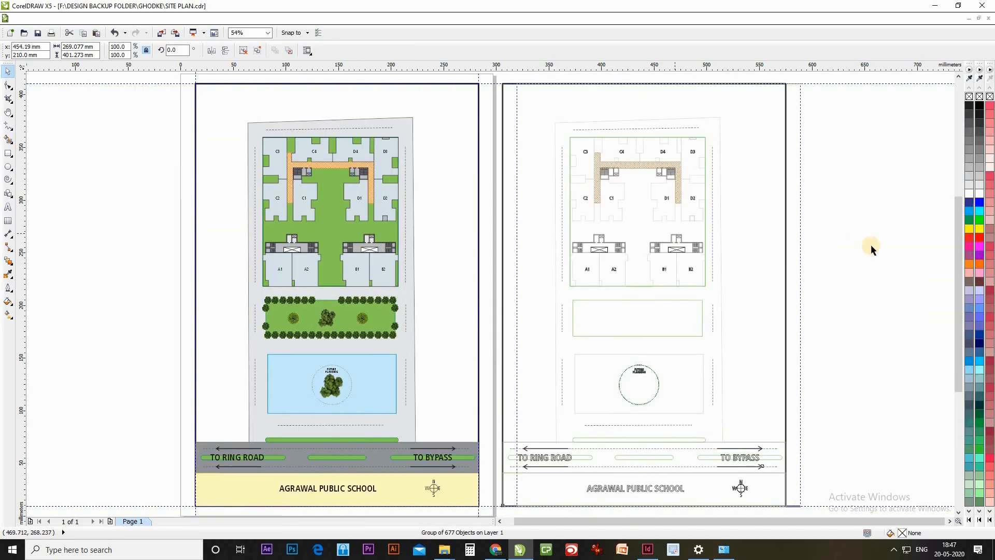
click(617, 309)
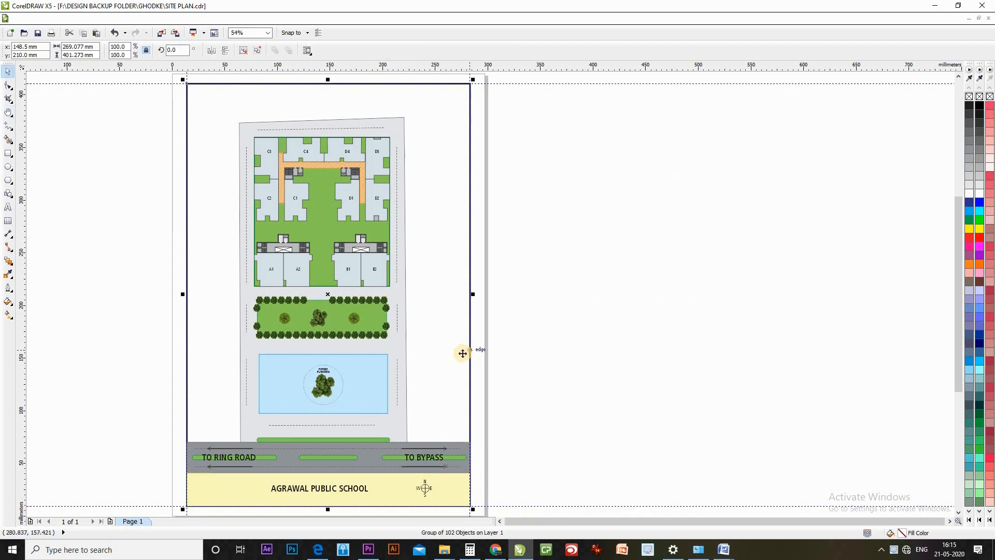
- Open the export settings for the site plan as PNG - Portable Network Graphics, named SITE PLAN.png
key(ctrl+e)
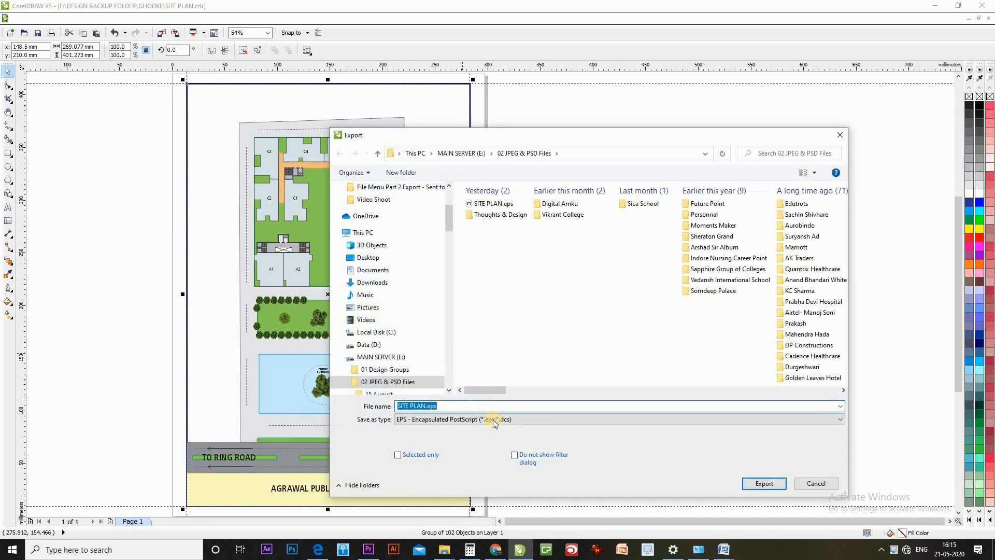
click(491, 418)
key(p)
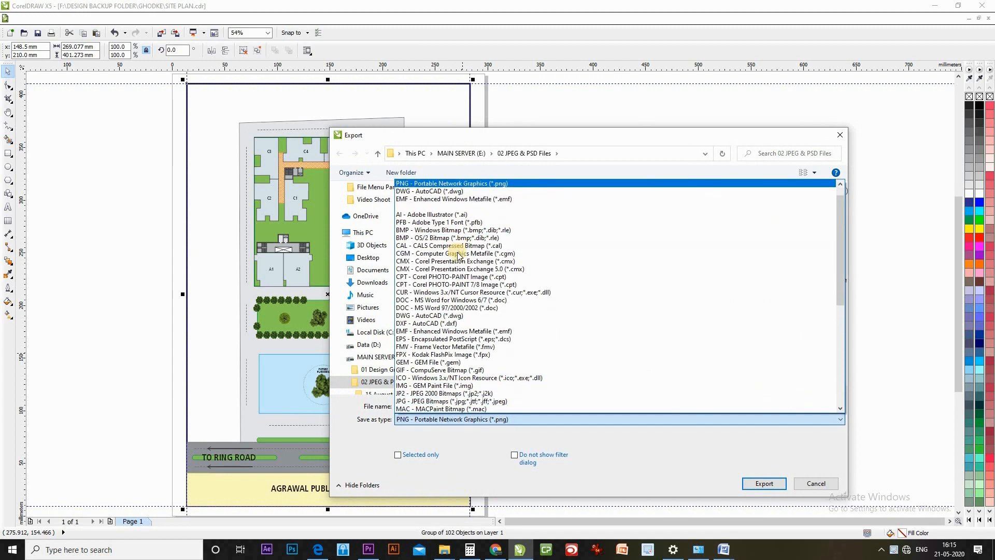
key(Return)
click(463, 407)
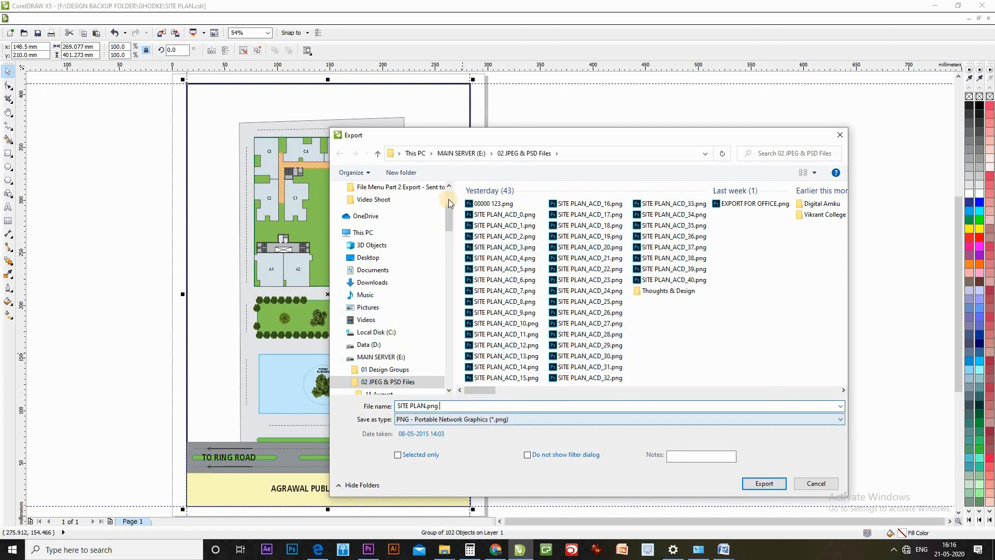
click(754, 483)
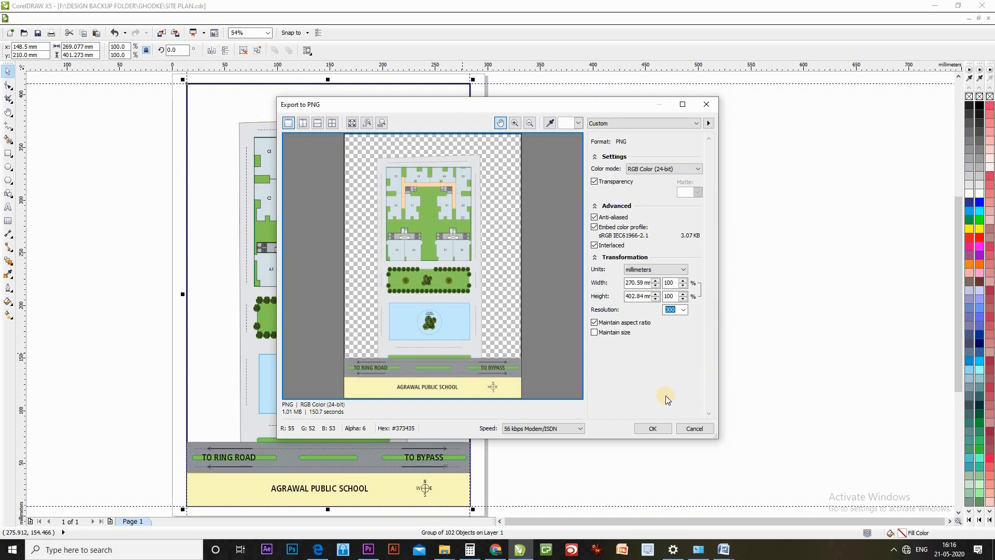
- Enlarge the PNG export preview, review the available PNG presets, and cancel the export
drag(626, 104, 605, 97)
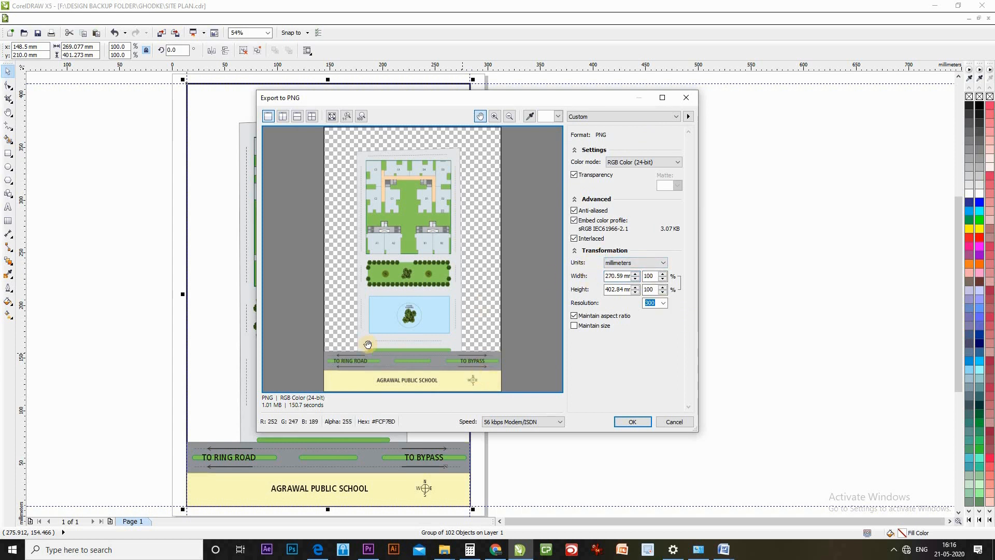
drag(698, 432, 771, 481)
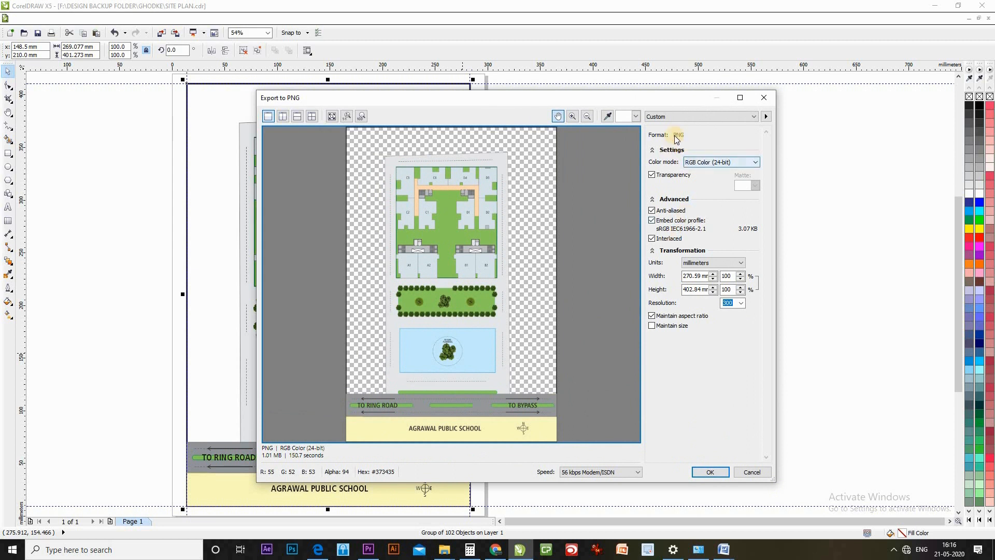
click(689, 116)
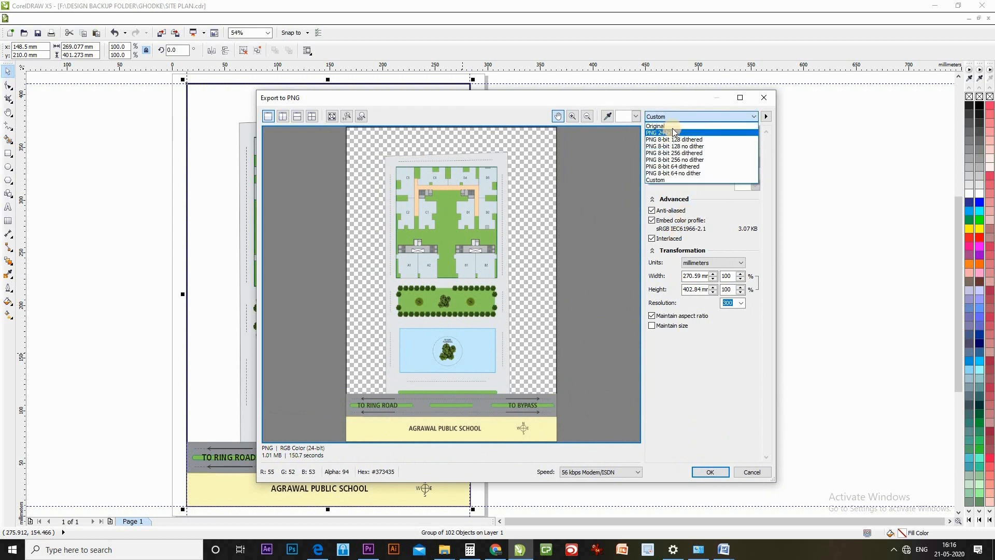
click(674, 118)
click(750, 473)
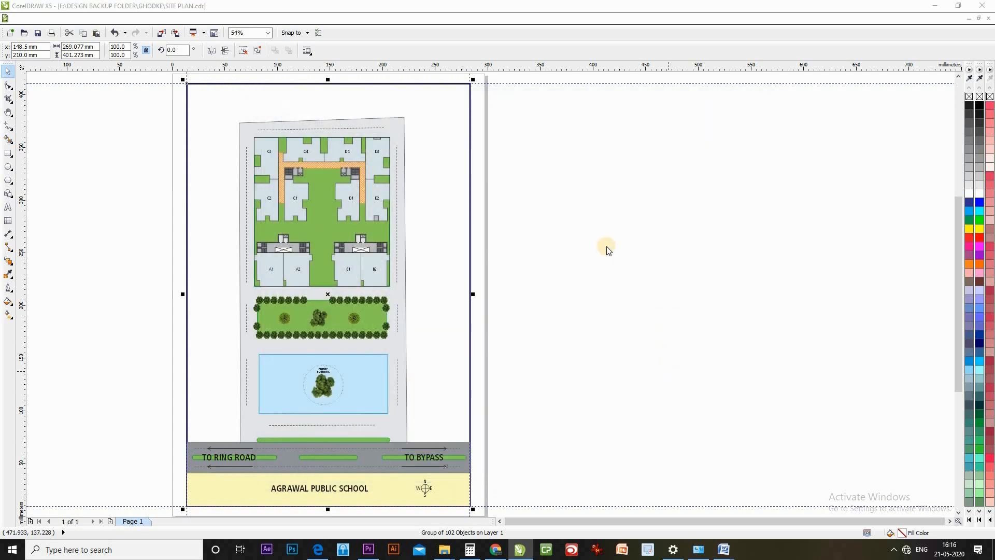
- Export the site plan as GIF - CompuServe Bitmap named SITE PLAN.gif, using the GIF 256 dithered preset with transparency at 300 dpi
key(ctrl+e)
click(490, 421)
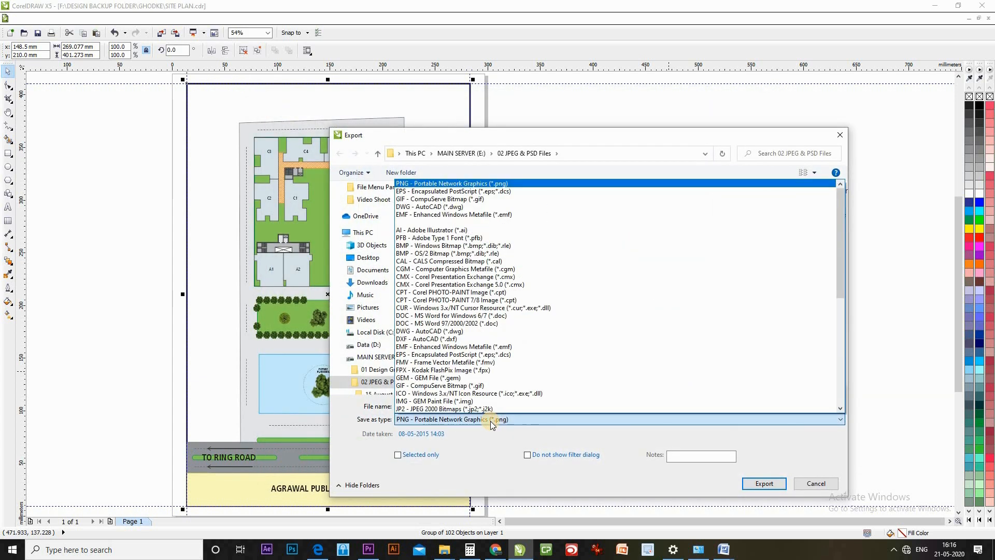
key(g)
key(Return)
click(765, 484)
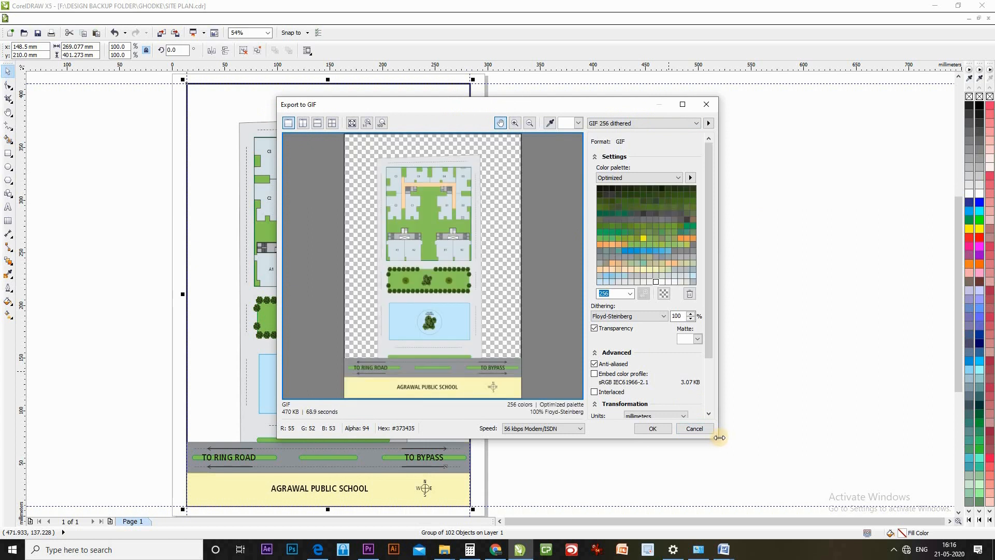
drag(716, 438, 783, 484)
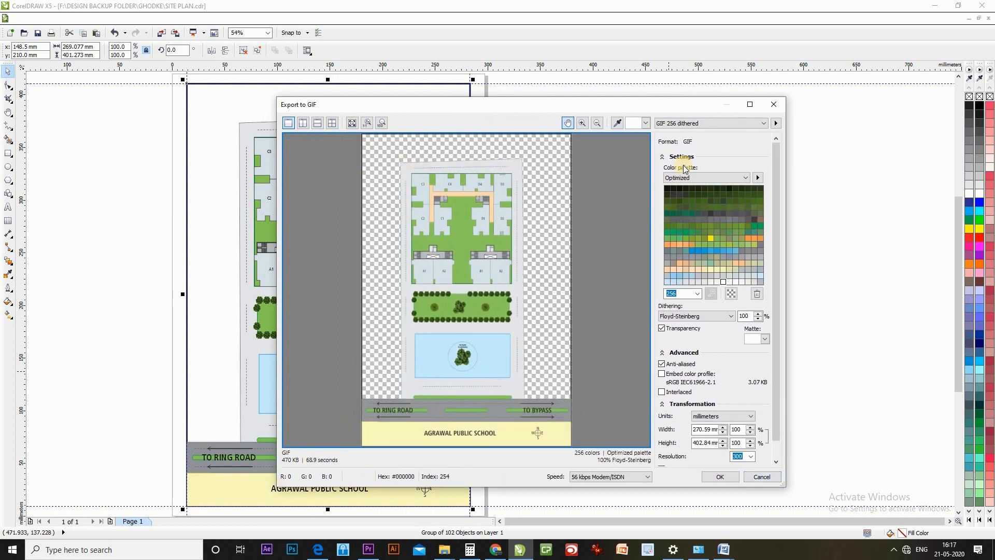
click(719, 477)
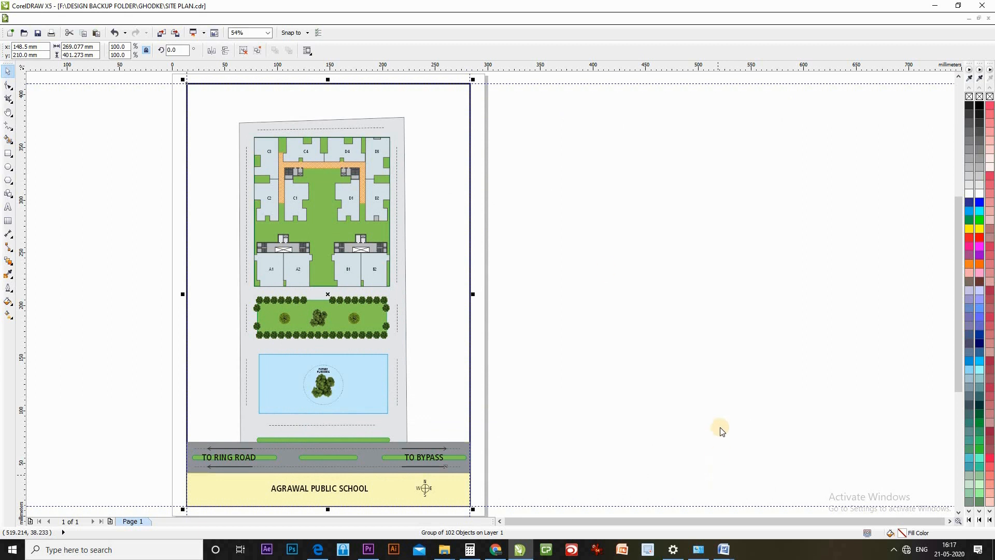
key(ctrl+e)
mouse_move(422, 220)
mouse_down()
mouse_move(137, 218)
mouse_move(415, 214)
mouse_up()
click(824, 482)
scroll(183, 213, down, 4)
key(F4)
key(Delete)
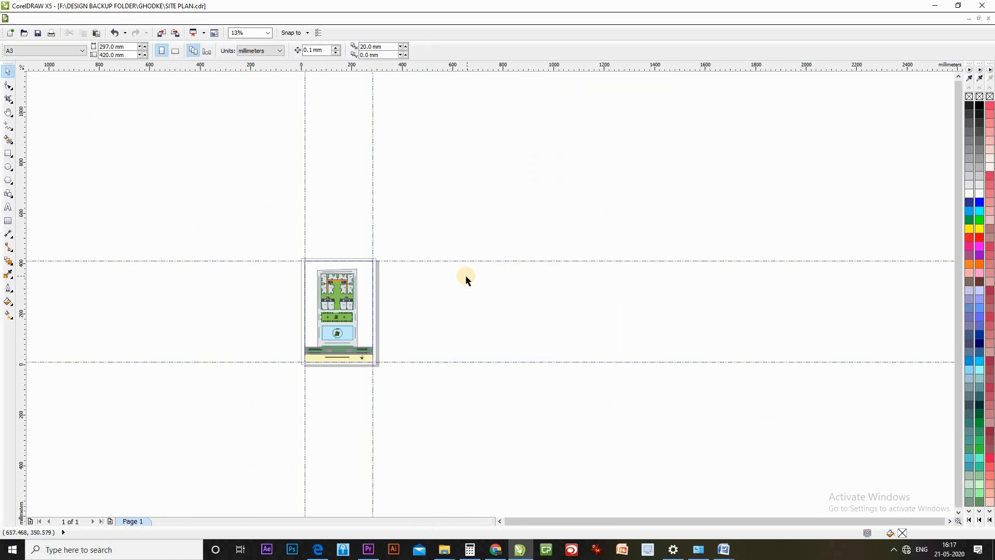
- With nothing selected, export the site plan as EPS - Encapsulated PostScript over the existing SITE PLAN.eps
key(shift+F4)
click(605, 316)
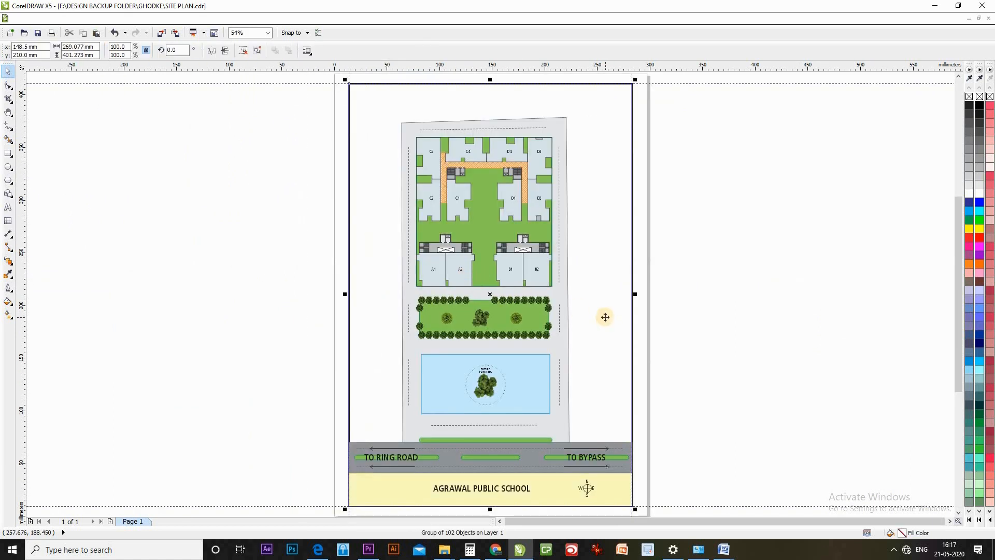
click(760, 350)
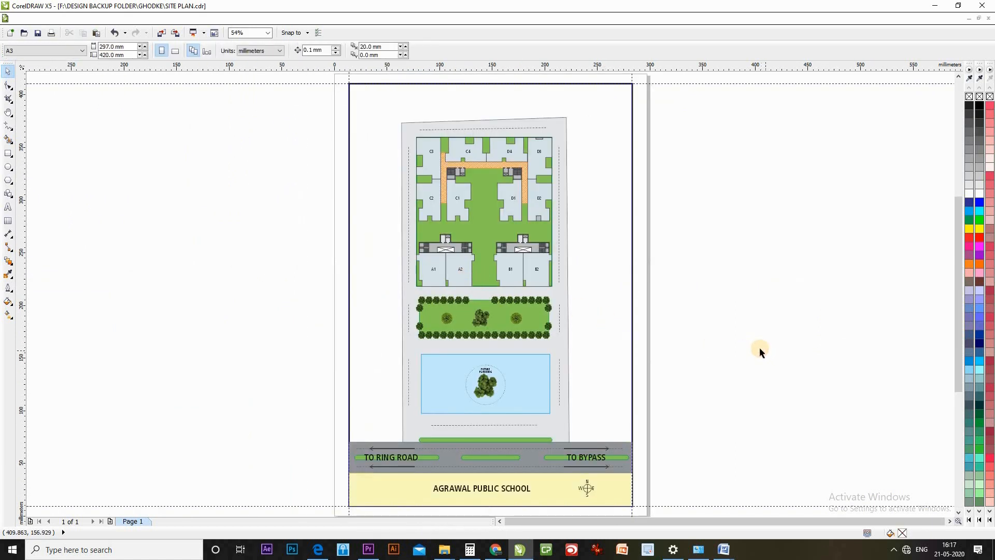
key(ctrl+e)
key(Tab)
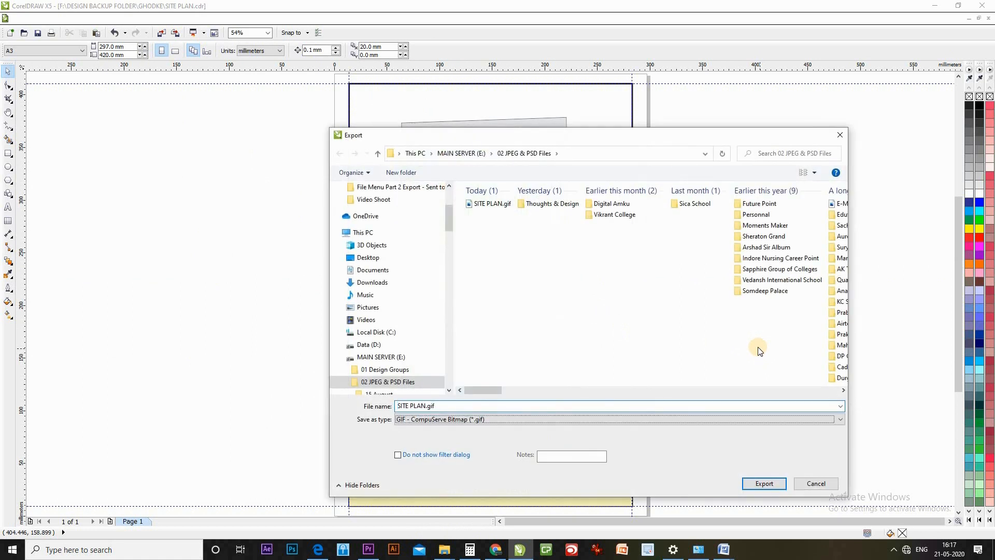
key(alt+Down)
key(Down)
key(Down)
key(Return)
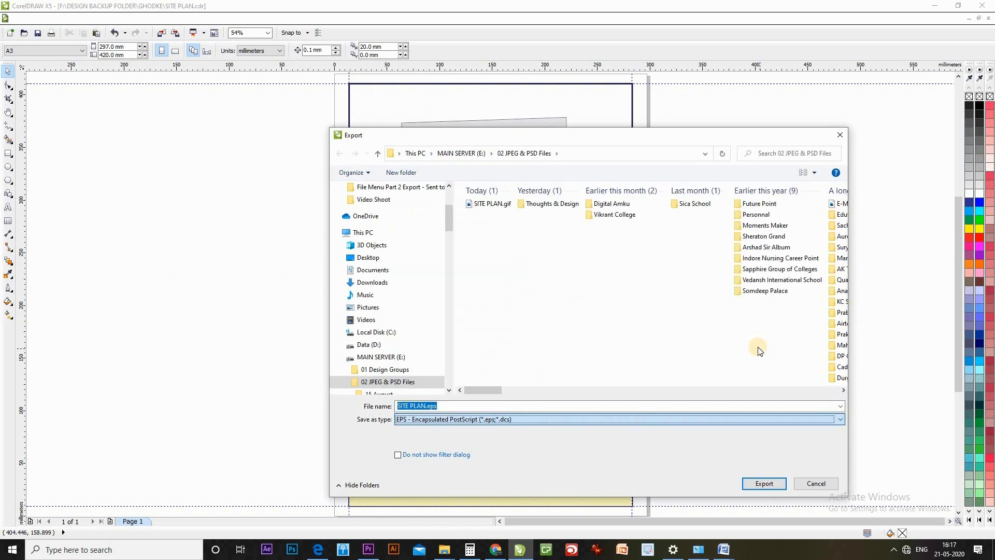
click(492, 203)
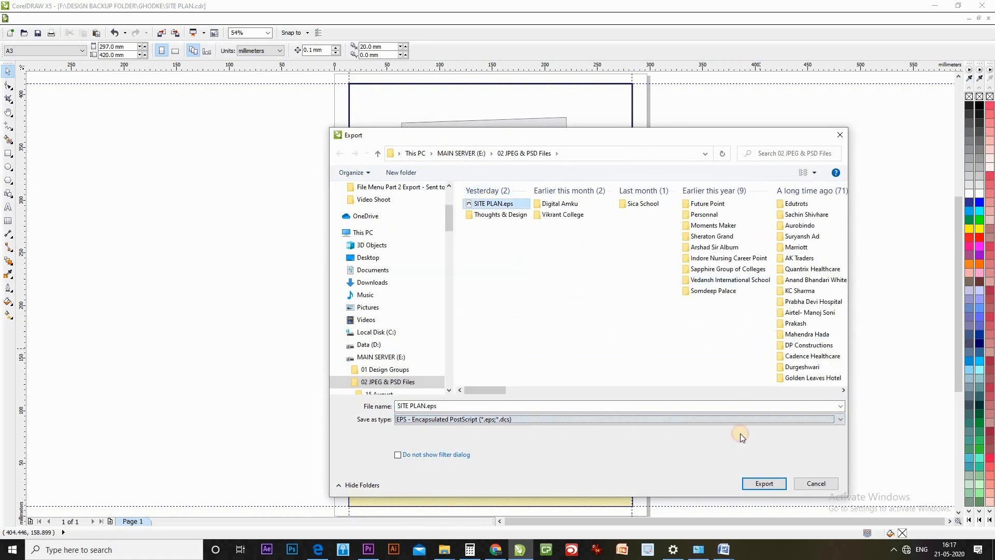
click(764, 483)
click(526, 278)
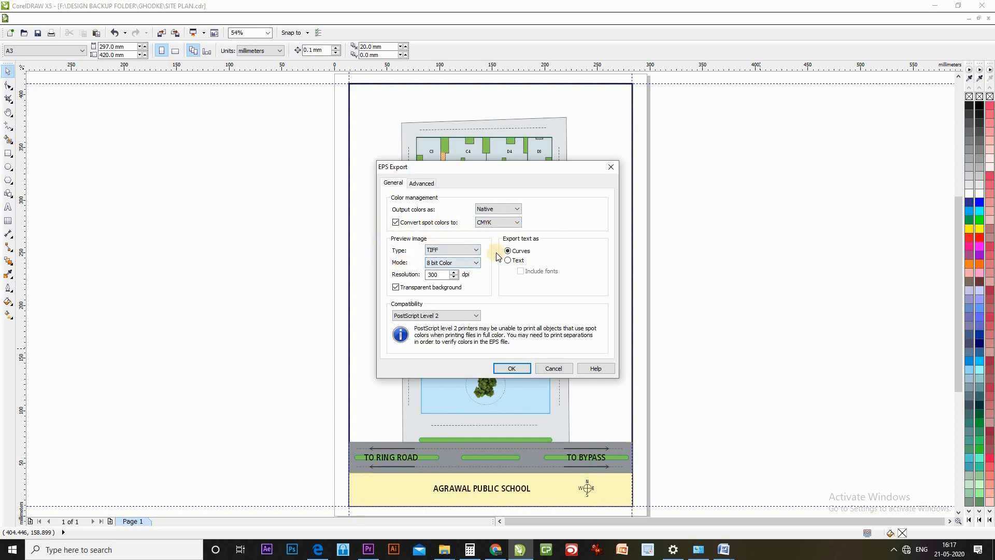
- Review the spot color conversion options and complete the EPS export with a 300 dpi TIFF preview and text as curves
click(505, 221)
click(488, 231)
click(492, 223)
click(505, 236)
click(510, 368)
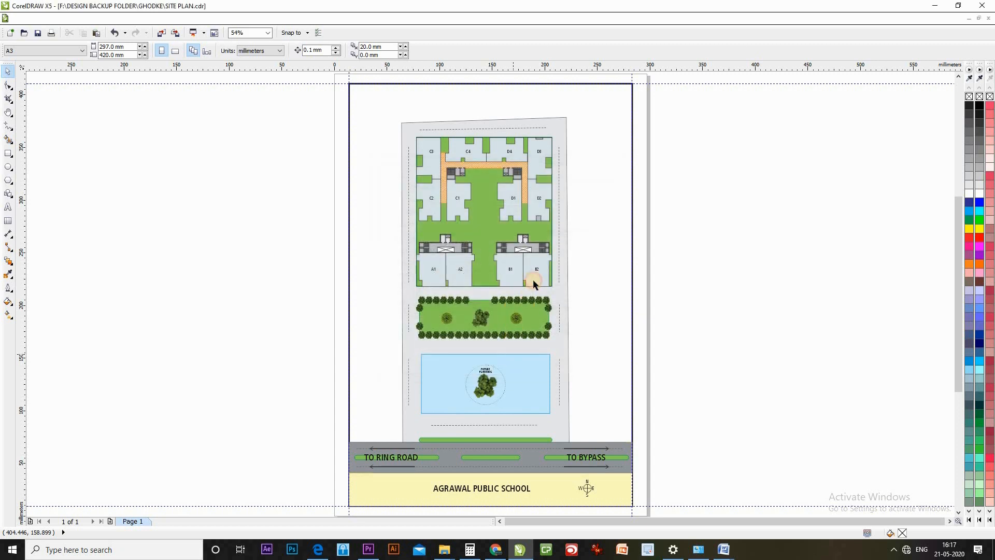
- Import the exported SITE PLAN.eps beside the original site plan and ungroup the imported artwork
click(525, 184)
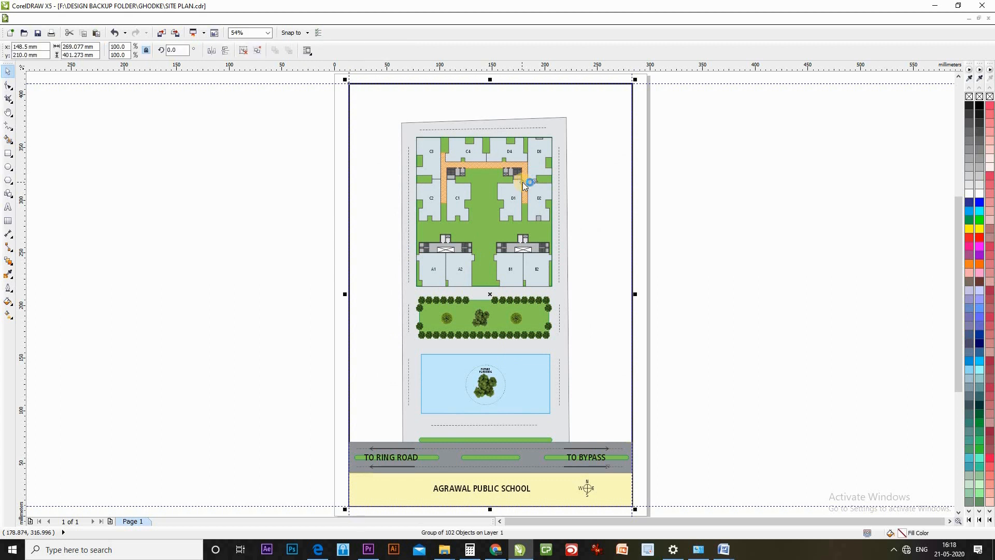
key(ctrl+e)
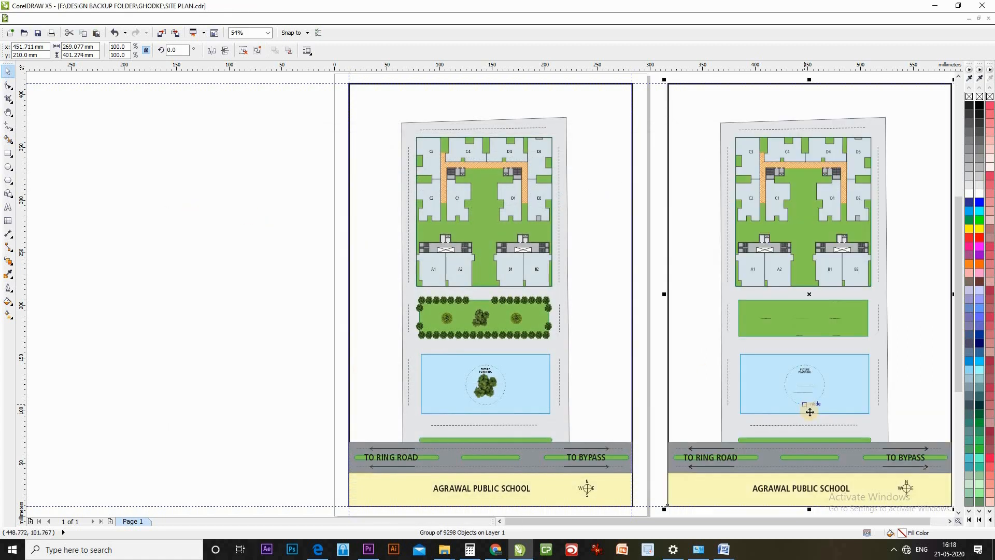
drag(738, 299, 779, 328)
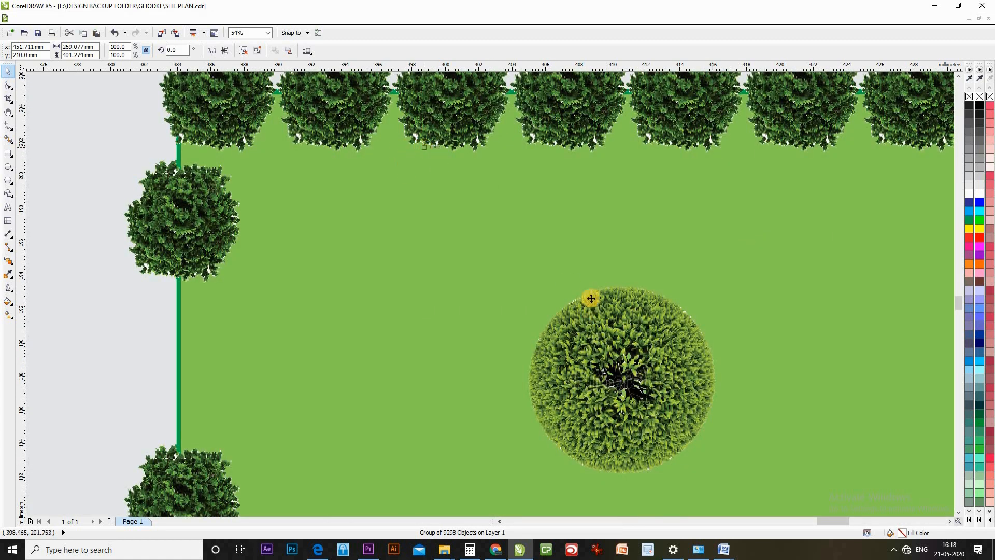
drag(466, 123, 503, 287)
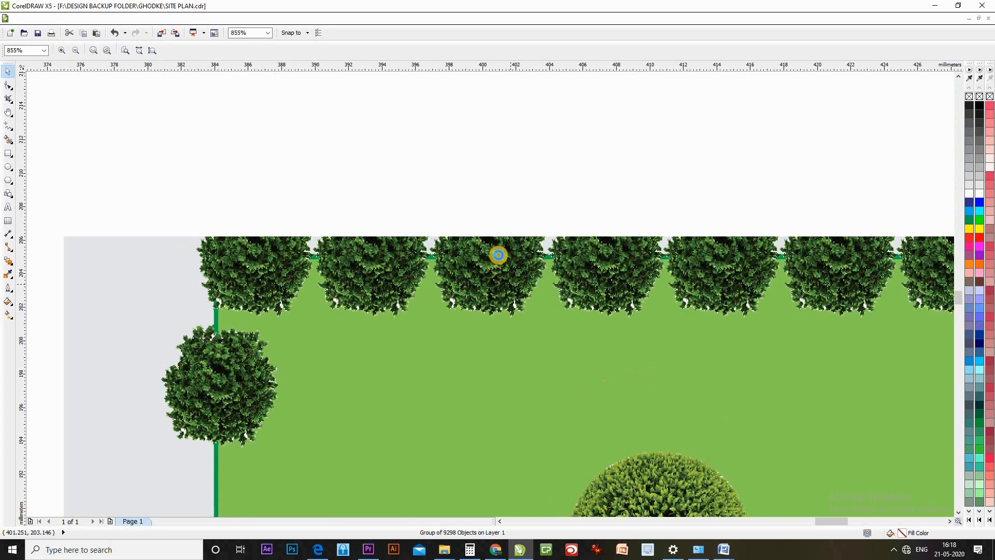
key(ctrl+z)
key(ctrl+u)
- Delete several thin bitmap strips from the upper row of trees in the imported EPS garden area
click(481, 181)
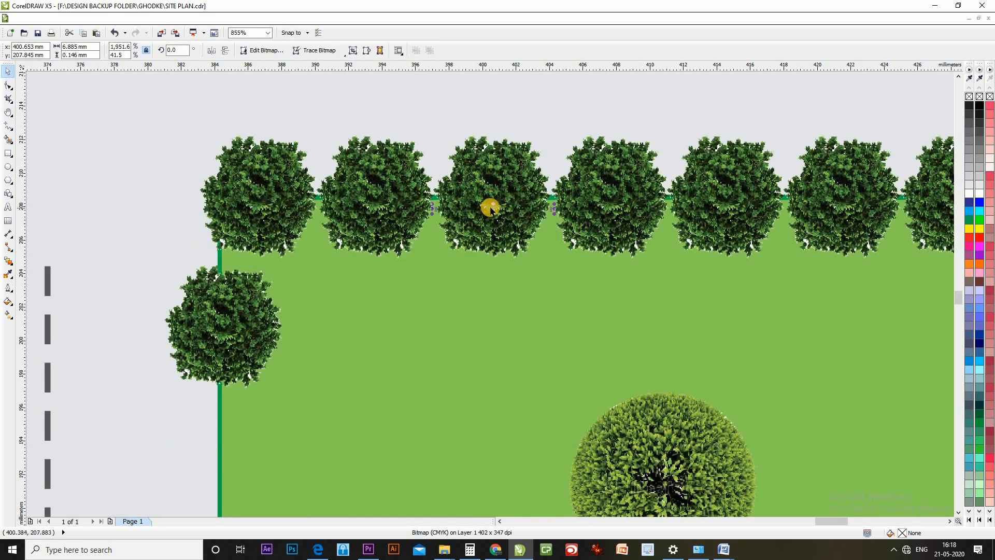
key(Delete)
click(493, 185)
key(Delete)
click(500, 166)
key(Delete)
click(617, 180)
click(732, 180)
key(Delete)
click(737, 207)
key(Delete)
click(621, 217)
key(Delete)
click(411, 216)
key(Delete)
click(267, 193)
key(Delete)
click(259, 222)
key(Delete)
click(837, 218)
key(Delete)
click(930, 180)
key(Delete)
click(850, 170)
key(Delete)
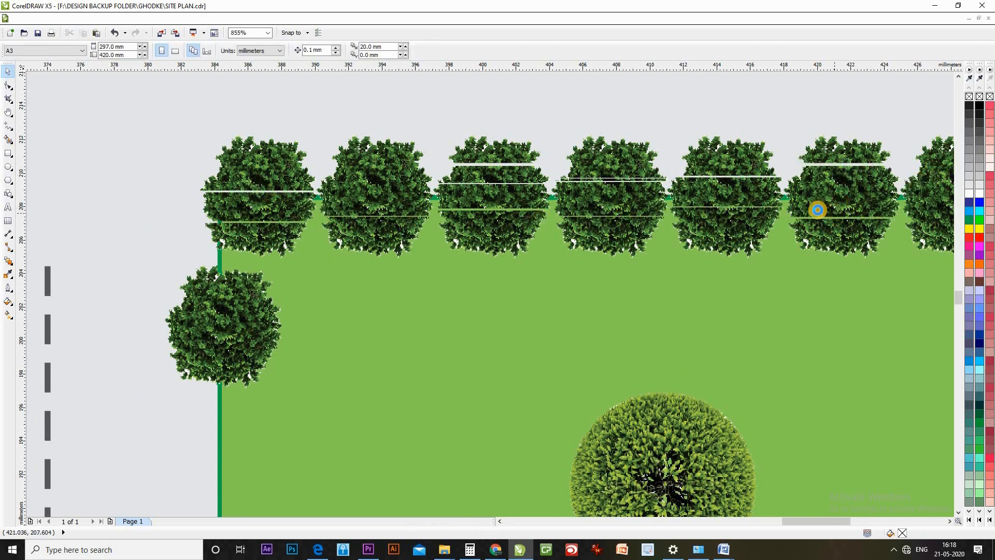
scroll(806, 222, down, 3)
key(h)
drag(721, 288, 496, 255)
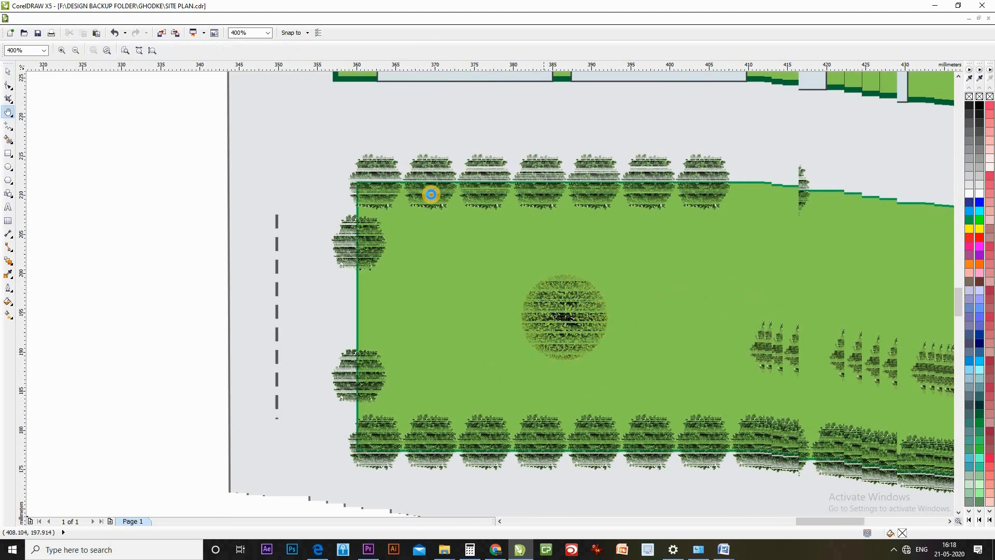
- Inspect the tree bitmaps across the imported EPS garden area and the neighbouring garden
drag(813, 332, 584, 317)
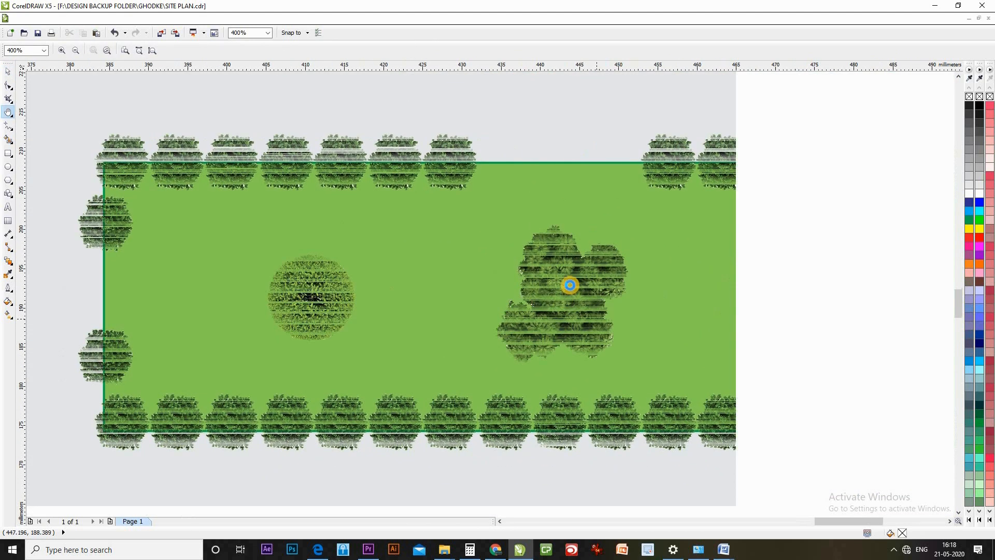
scroll(570, 282, up, 3)
scroll(572, 278, up, 2)
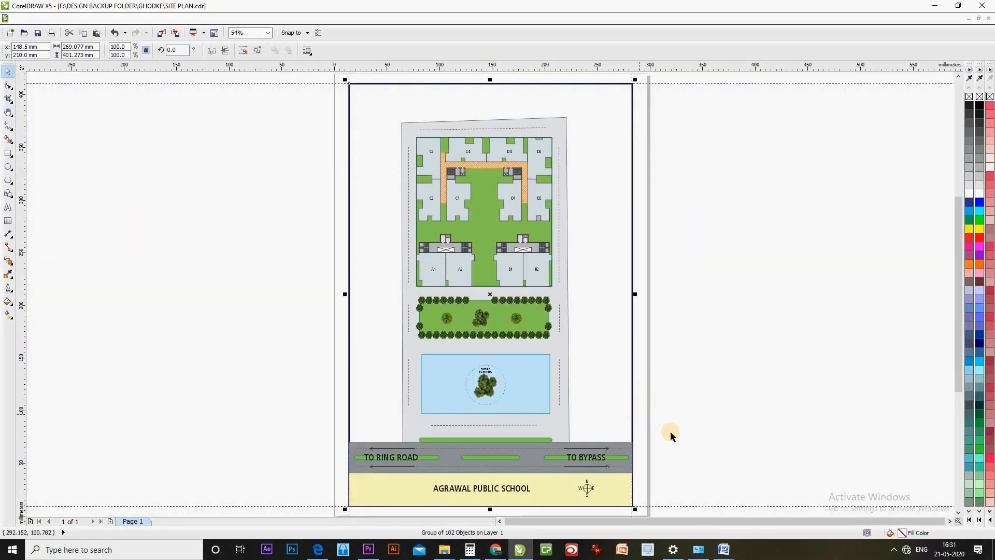
- Review the file formats available for exporting the site plan and cancel the export
key(ctrl+e)
click(552, 430)
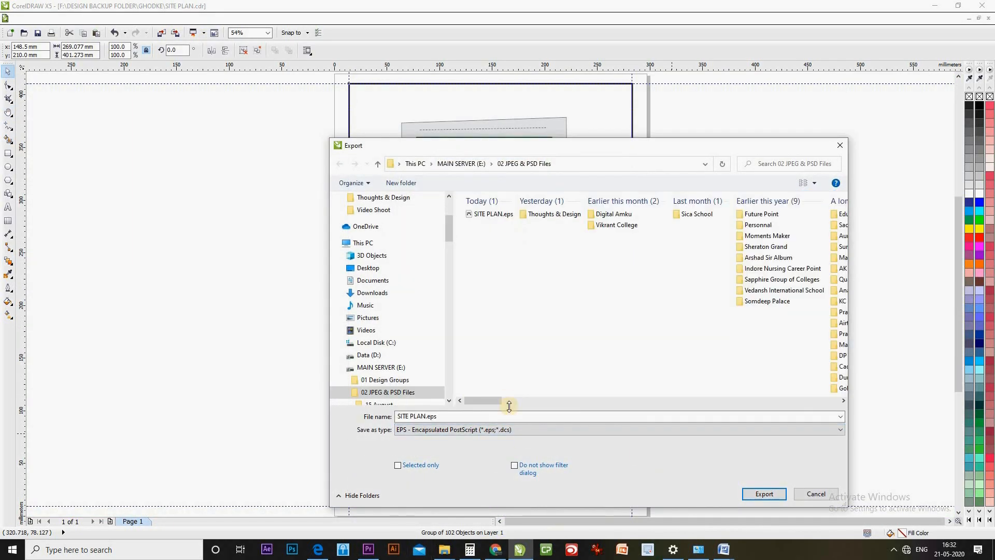
click(511, 431)
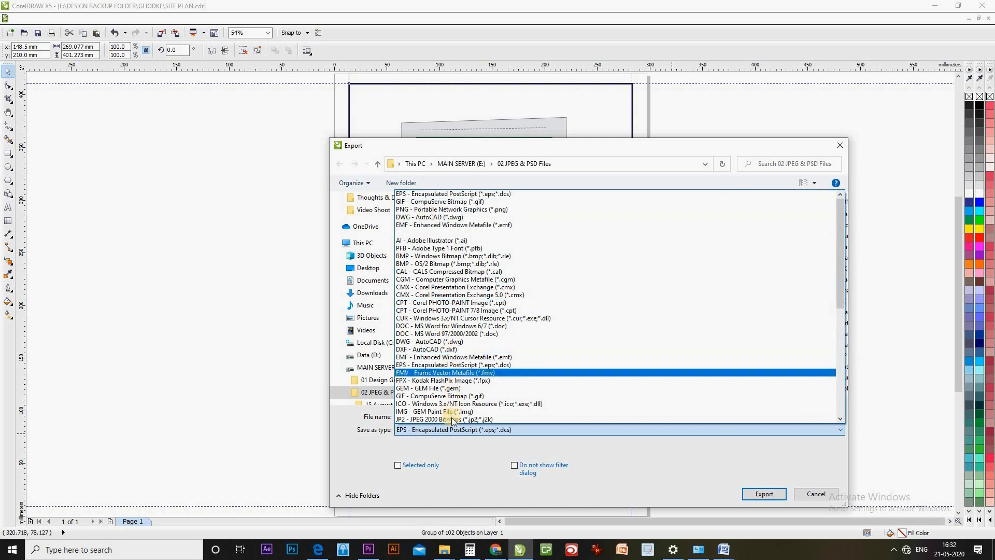
scroll(447, 414, down, 10)
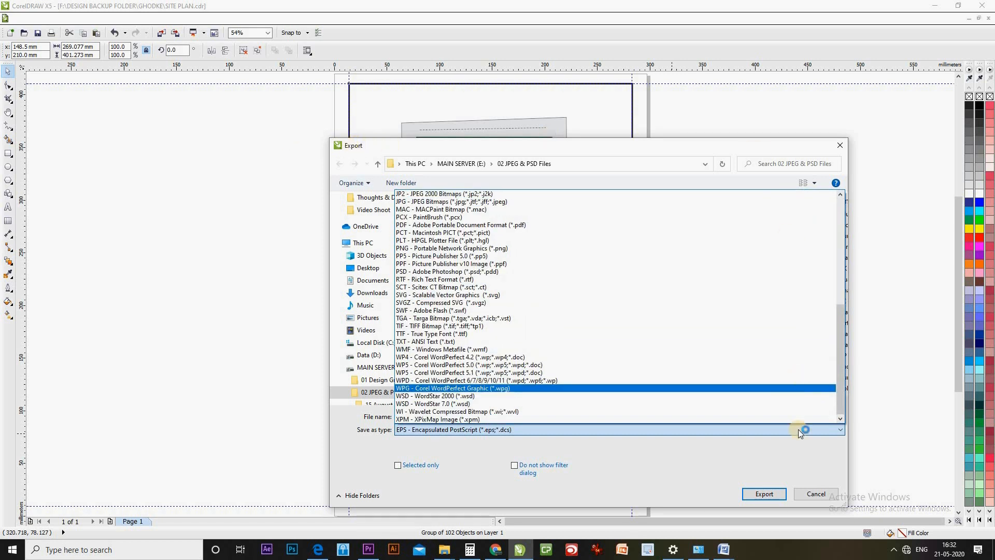
click(816, 494)
click(816, 495)
- Review the Export For Office settings for Microsoft Office against the site plan and close the dialog without exporting
key(alt+f)
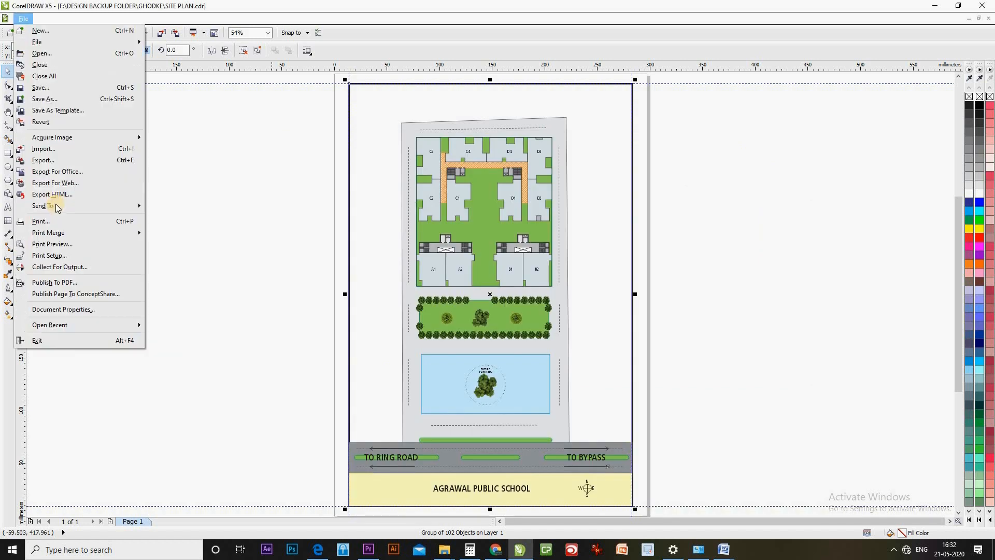
click(56, 173)
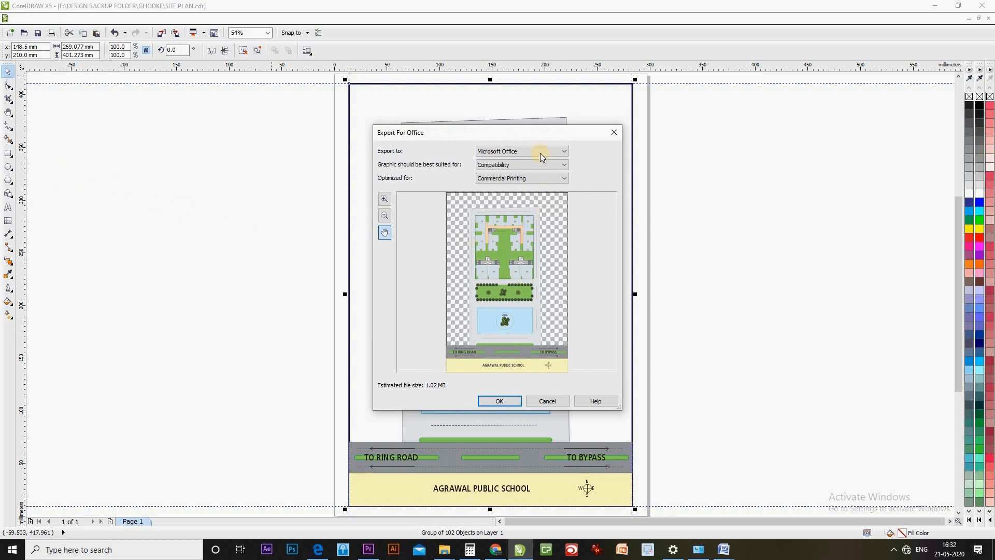
click(544, 151)
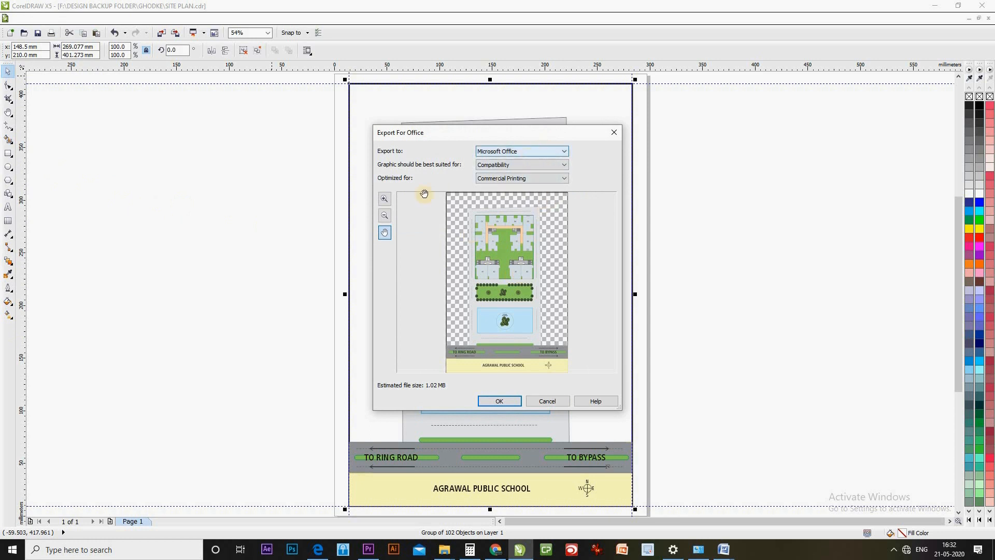
drag(469, 131, 742, 134)
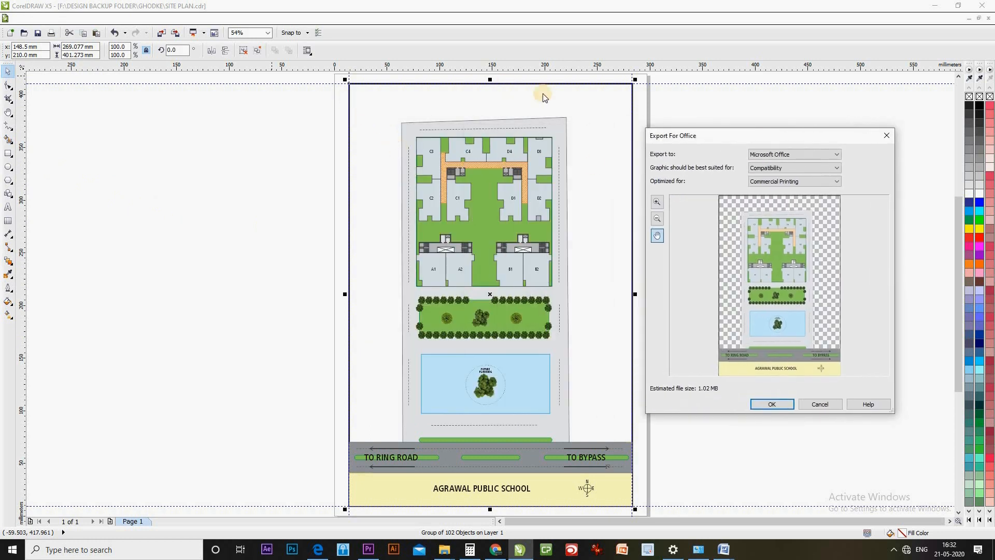
mouse_move(788, 138)
mouse_down()
mouse_move(689, 153)
mouse_move(573, 149)
mouse_move(794, 154)
mouse_move(513, 160)
mouse_move(520, 162)
mouse_up()
key(Escape)
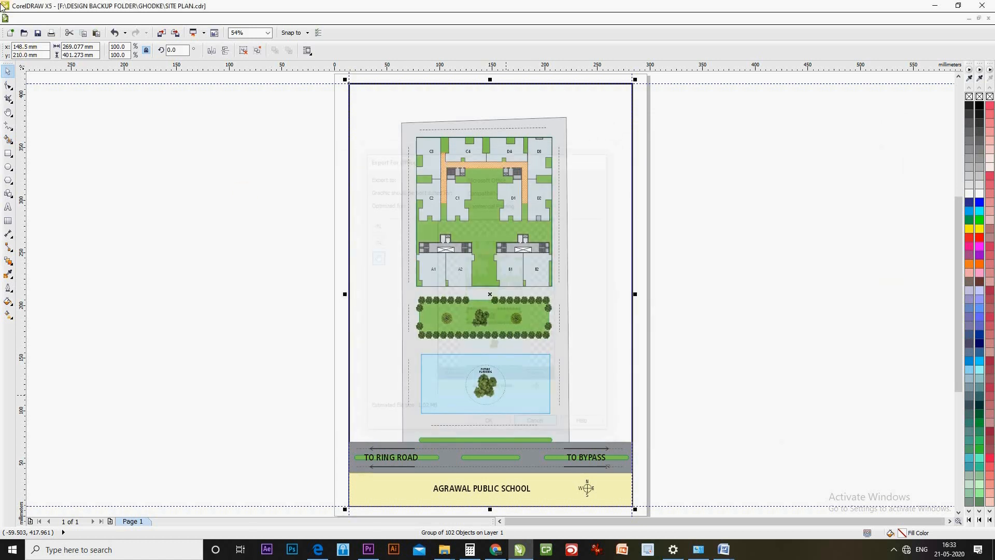
- In Export For Office, compare the estimated file size with Presentation and Desktop Printing optimization
click(24, 18)
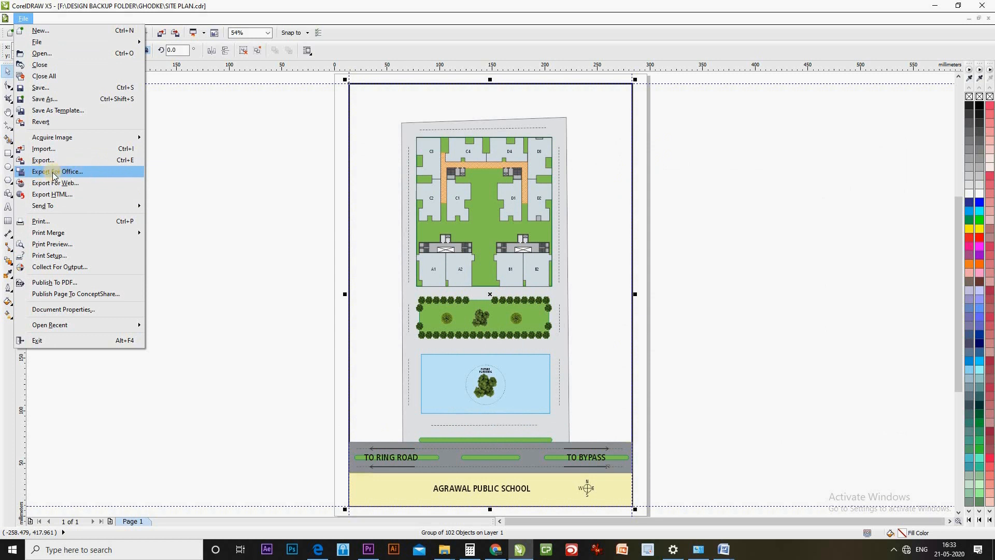
click(52, 171)
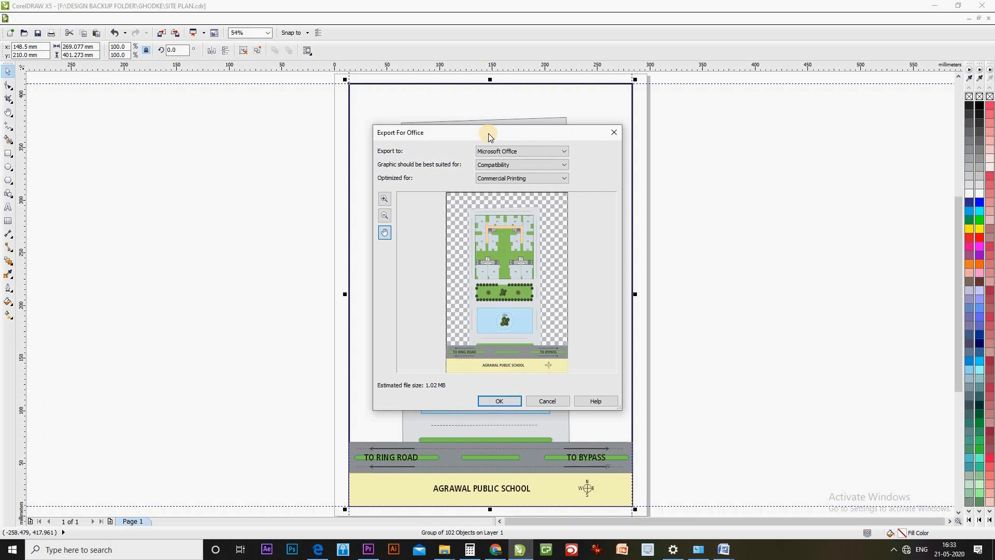
click(495, 179)
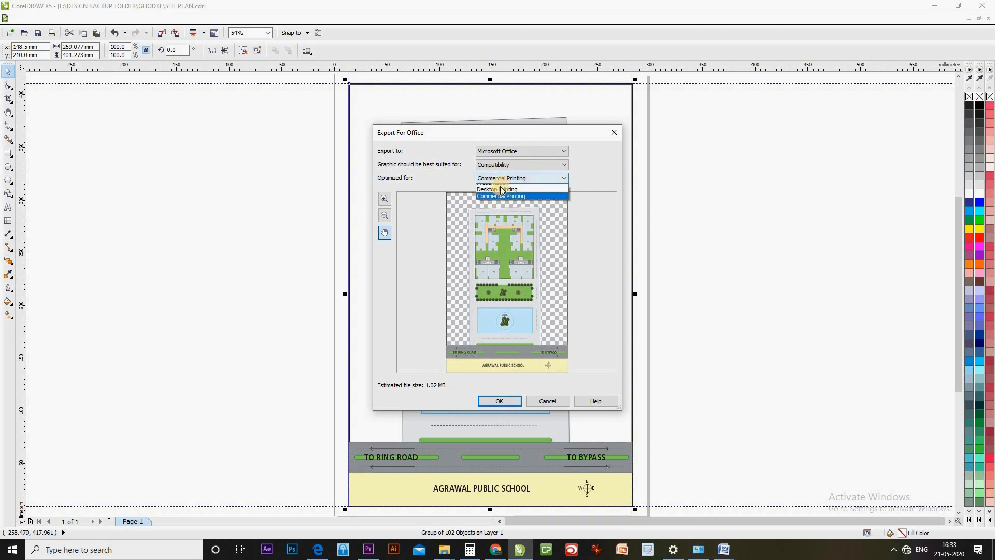
click(497, 187)
click(512, 180)
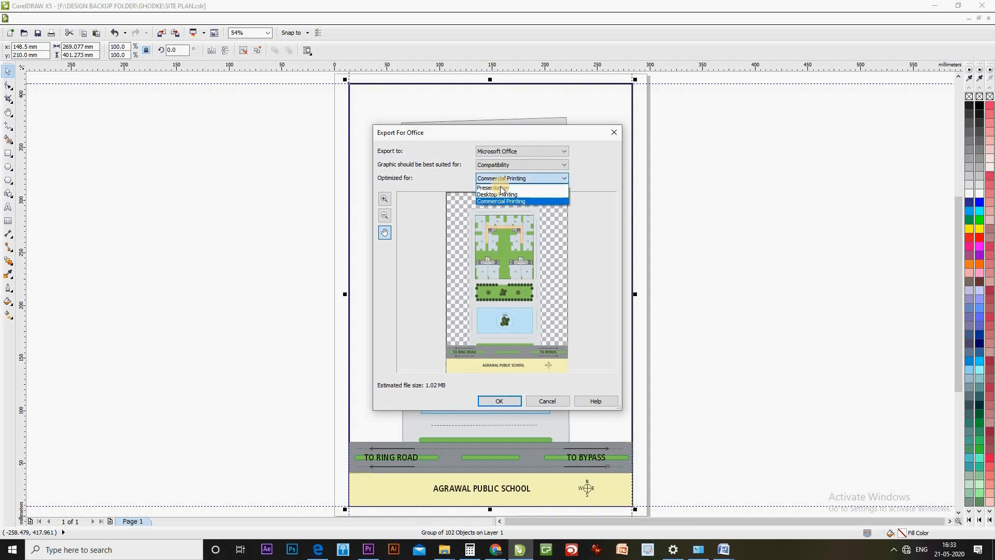
click(487, 187)
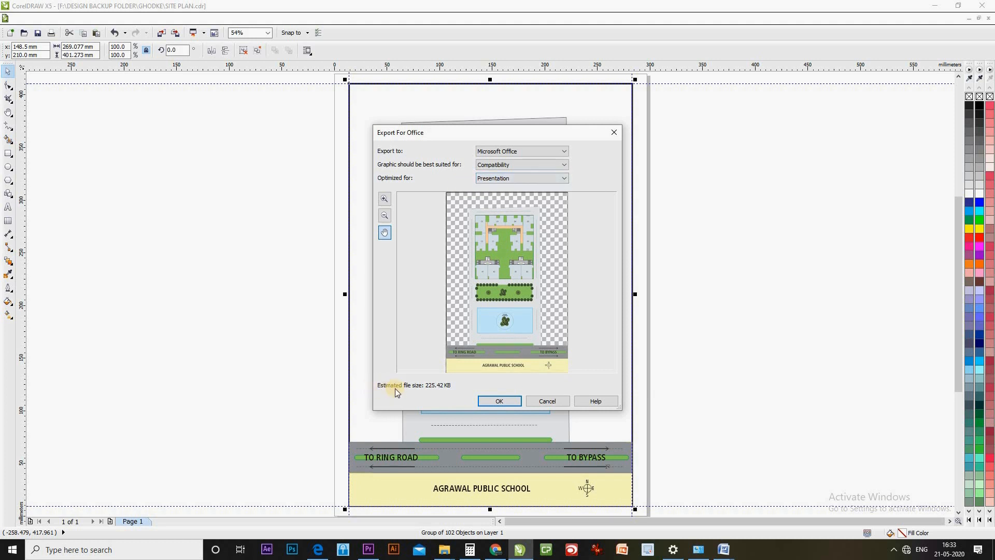
click(536, 178)
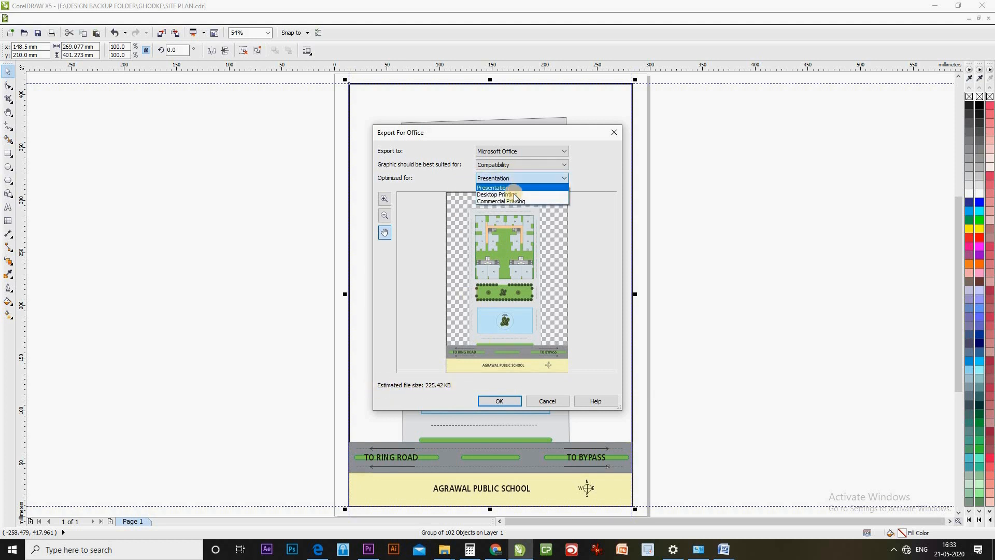
click(512, 193)
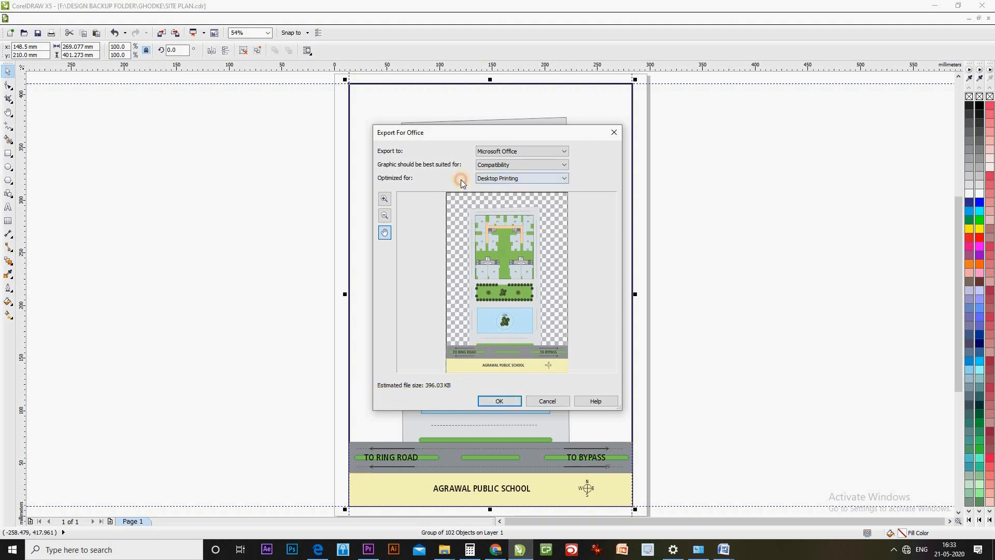
- Optimize the Office export for Commercial Printing and save it as a Portable Network Graphics file named 0000123 in Thoughts & Design
click(515, 178)
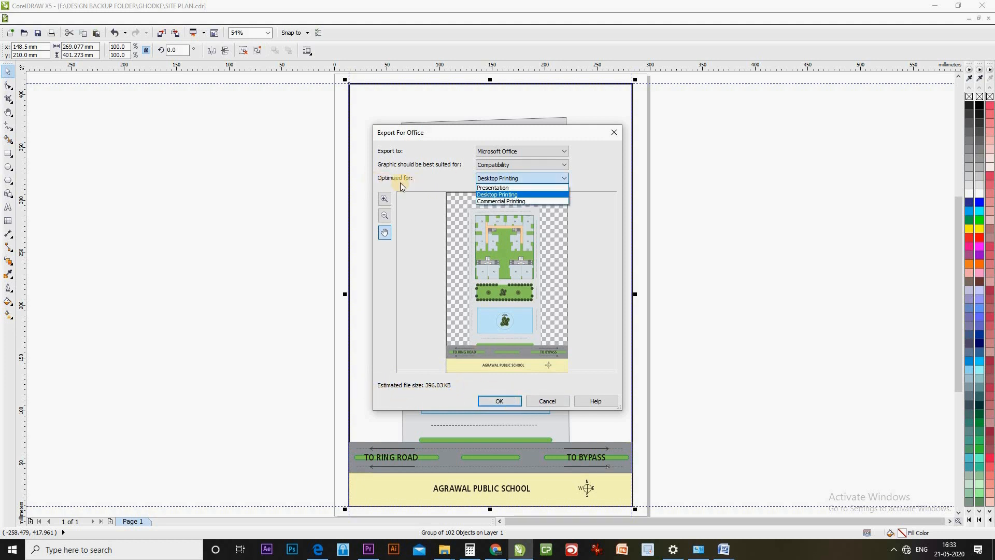
click(508, 202)
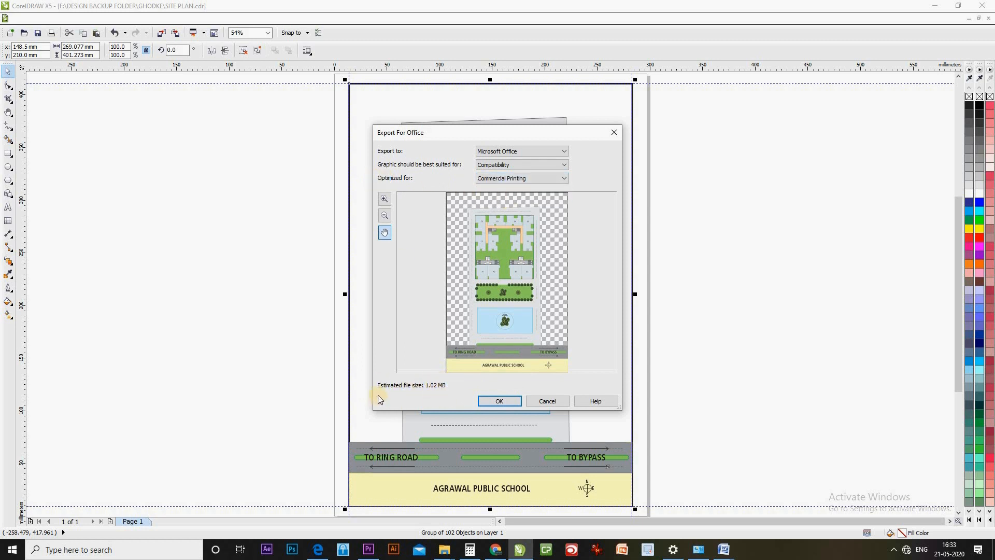
click(513, 402)
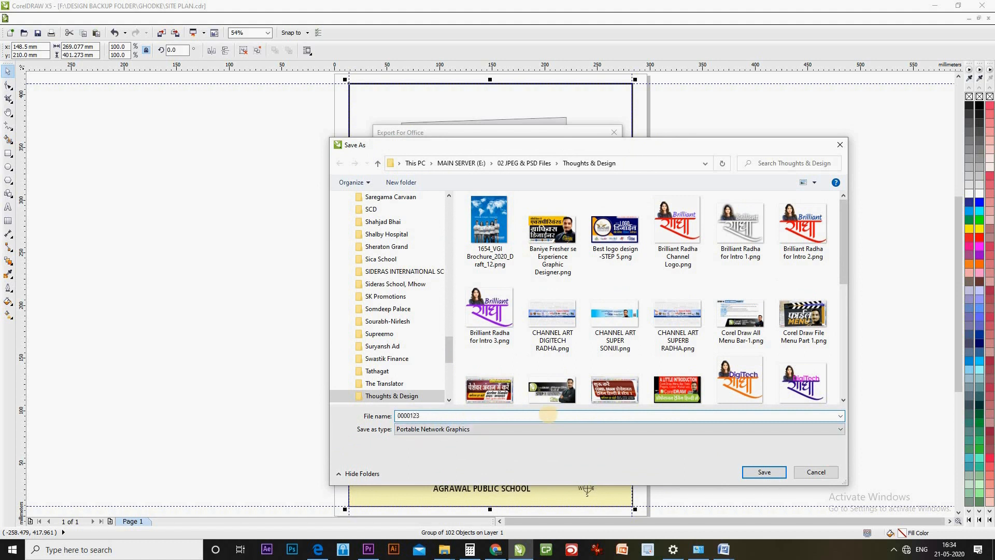
key(Return)
- Place the exported 0000123.png into the drawing from the Export For Office save dialog and cancel the new export
click(23, 18)
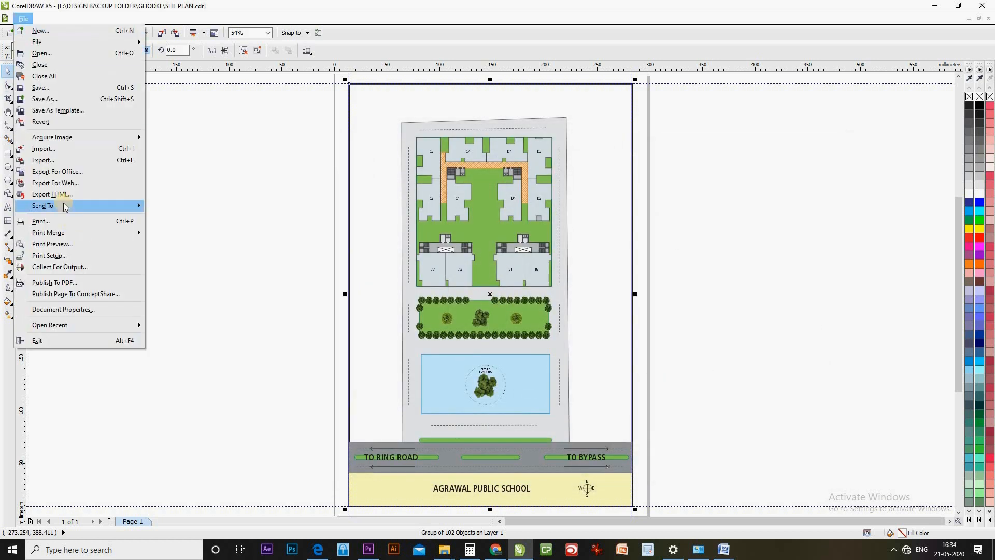
click(68, 171)
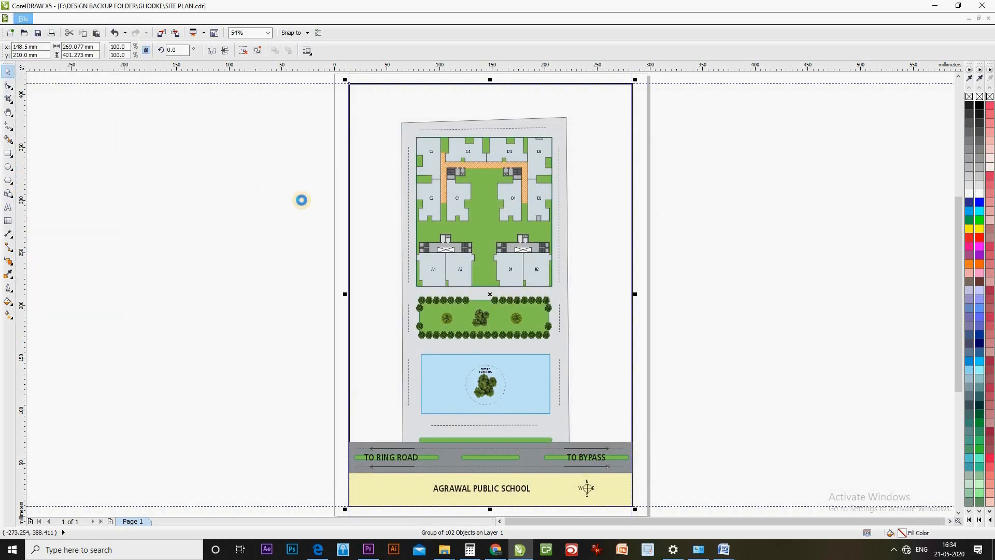
click(494, 399)
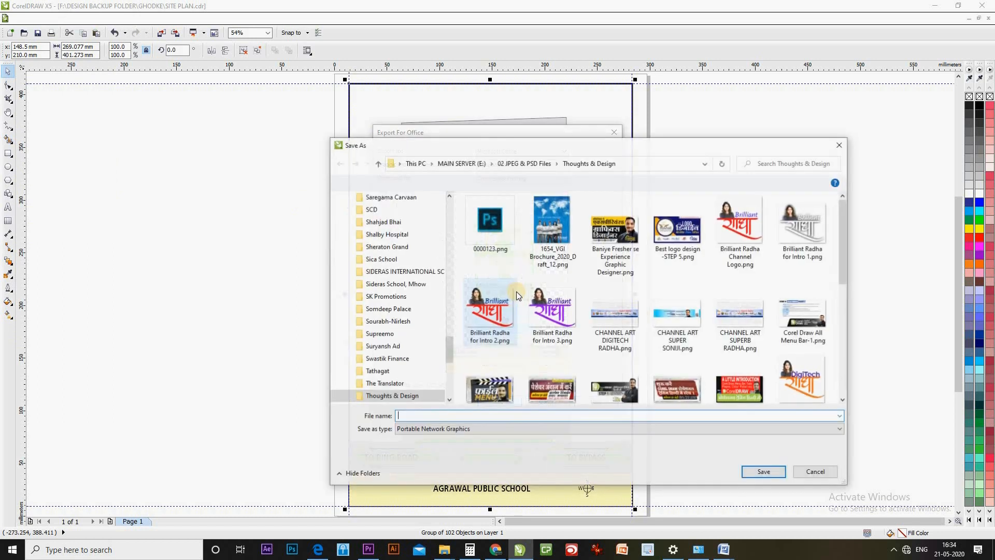
click(490, 233)
click(817, 472)
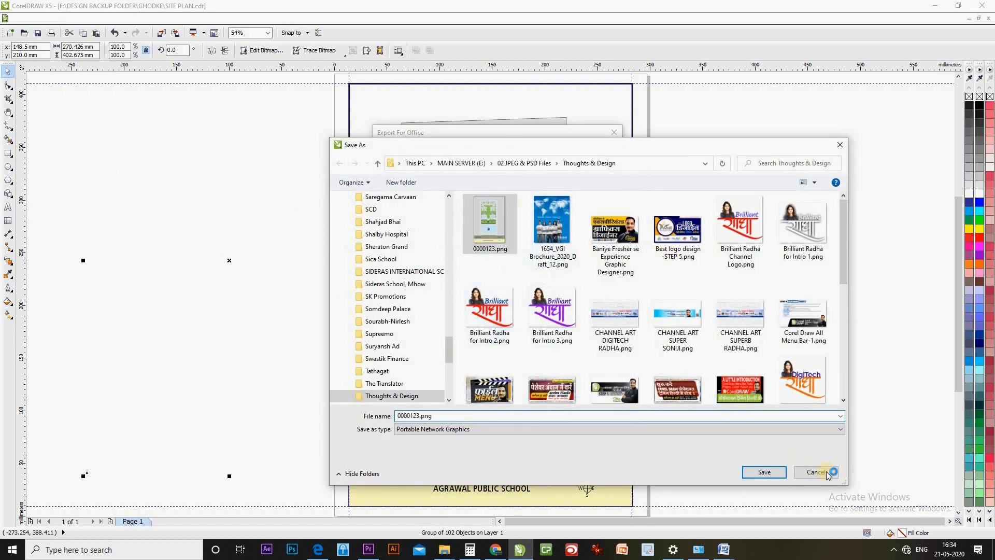
click(544, 401)
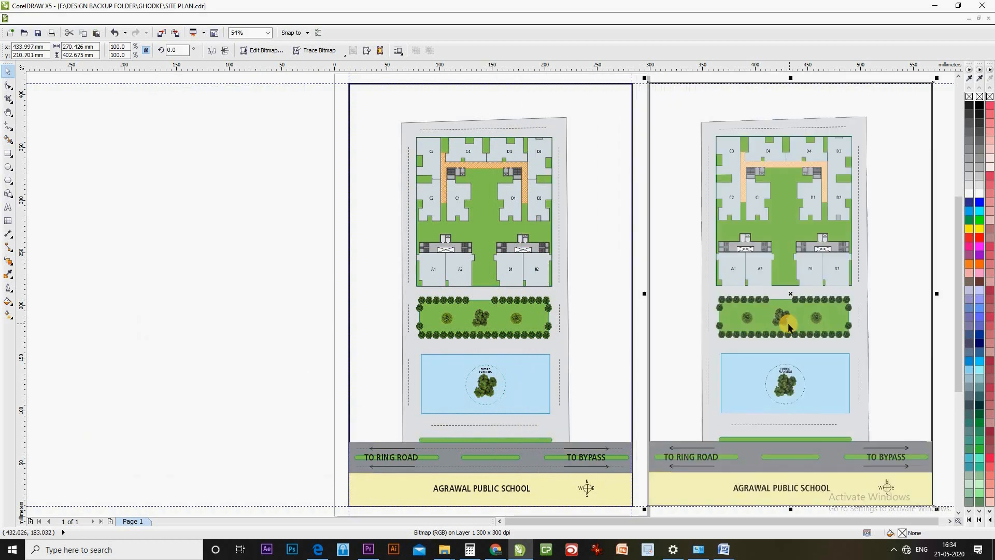
- Move the placed 0000123.png around beside the original site plan for comparison and delete it
drag(675, 278, 788, 316)
drag(226, 281, 788, 316)
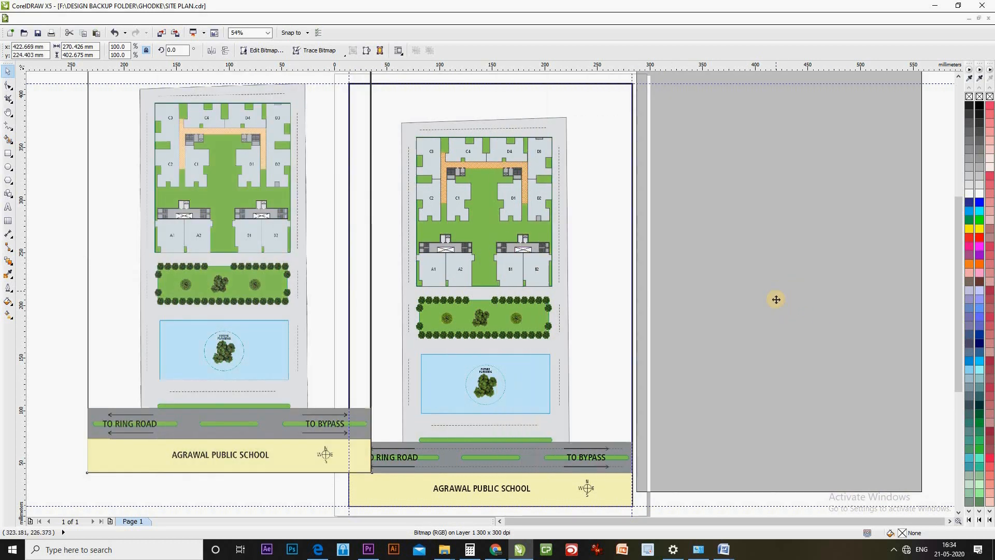
key(Delete)
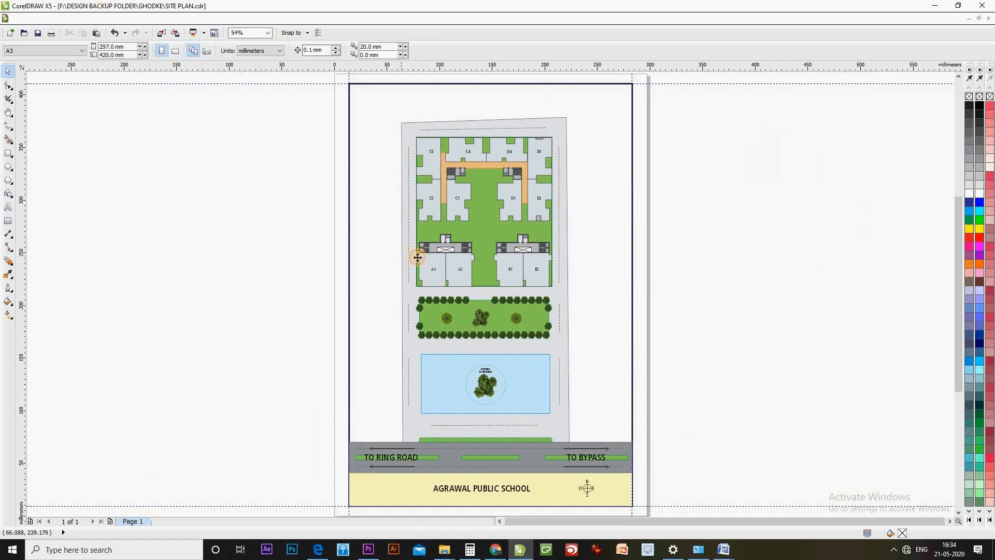
- Select the grouped site plan and open it in Export For Web
click(416, 257)
click(23, 18)
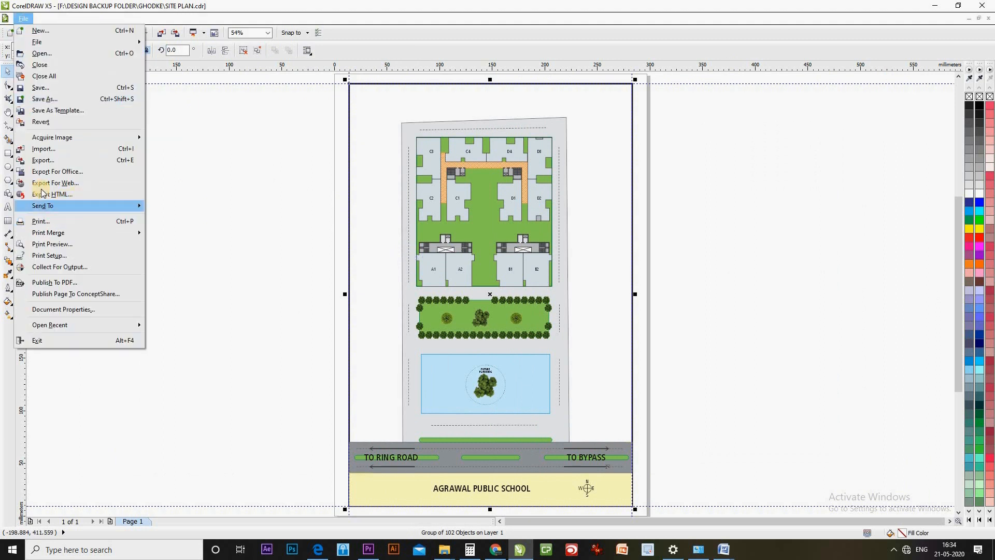
click(94, 188)
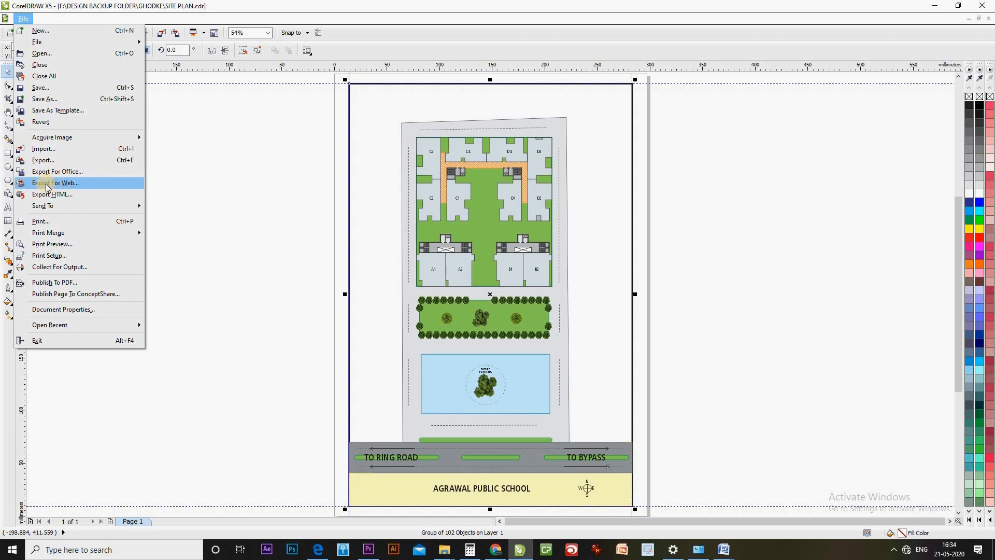
click(269, 260)
click(23, 18)
click(52, 183)
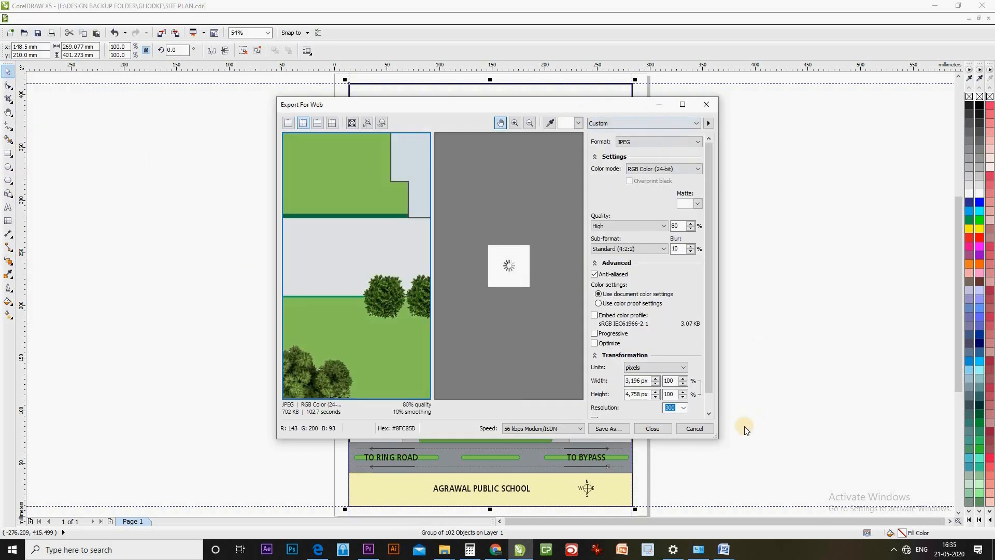
- Enlarge the Export For Web dialog, review its JPEG settings and previews, and close it without saving a file
click(702, 101)
click(675, 124)
click(676, 101)
click(678, 131)
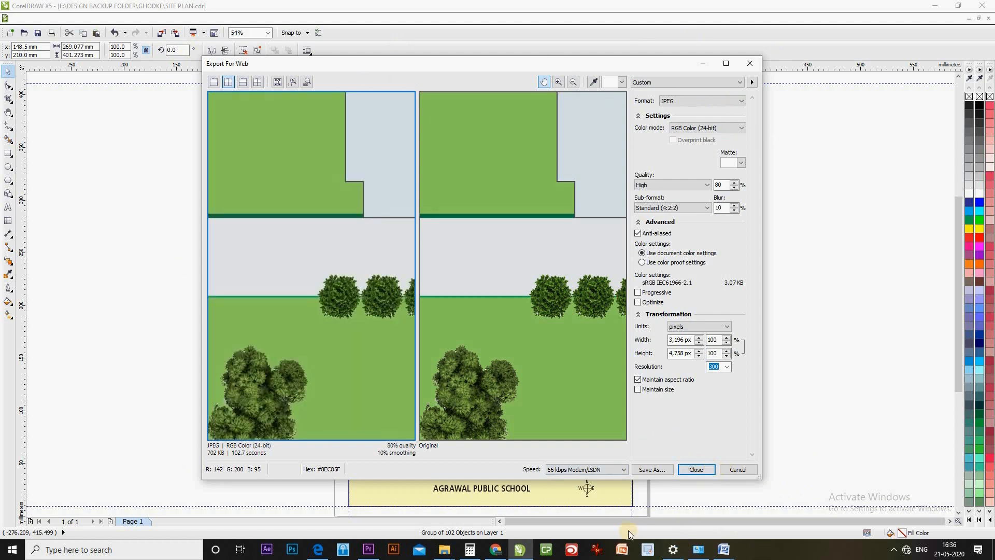
click(697, 469)
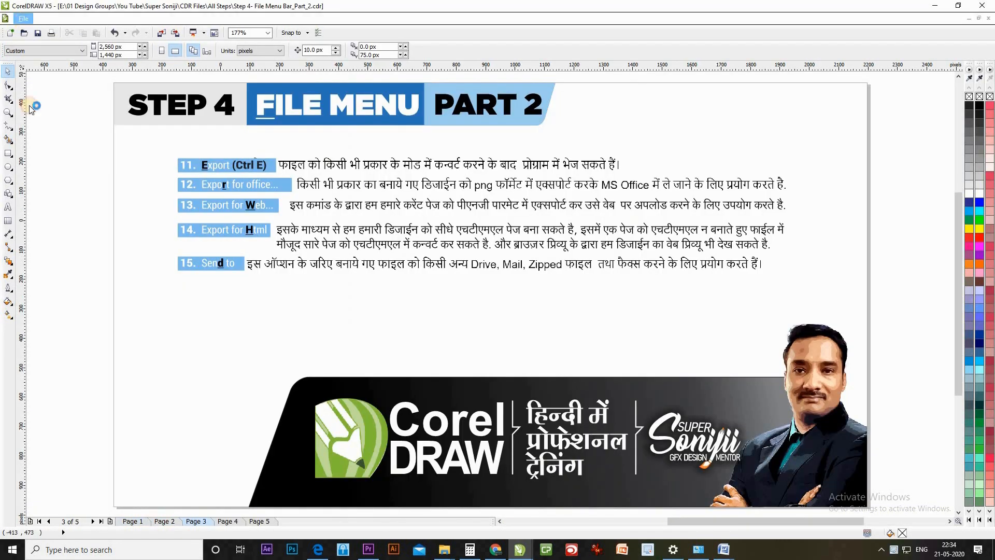
- Open Export HTML for the document and set the HTML layout method to HTML Table (most compatible)
click(23, 19)
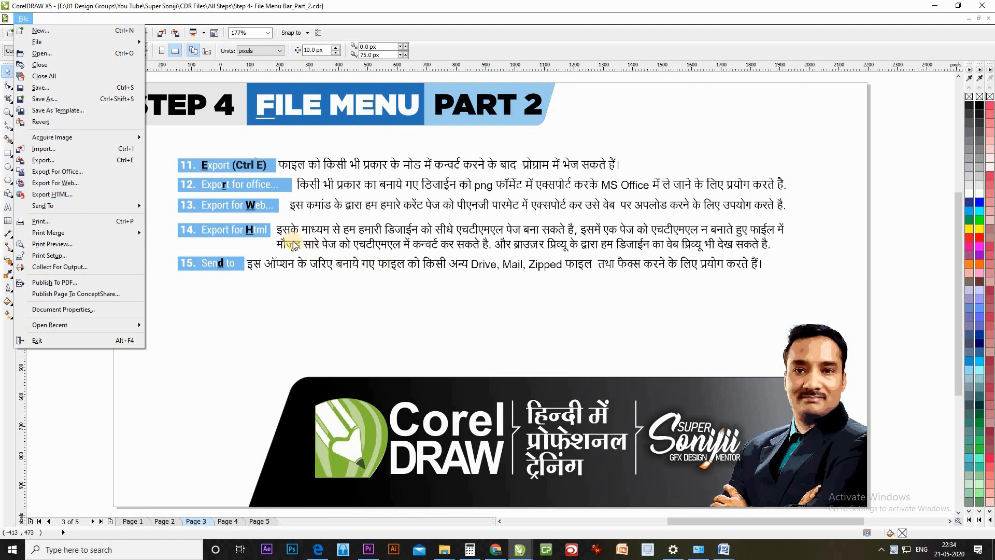
click(363, 234)
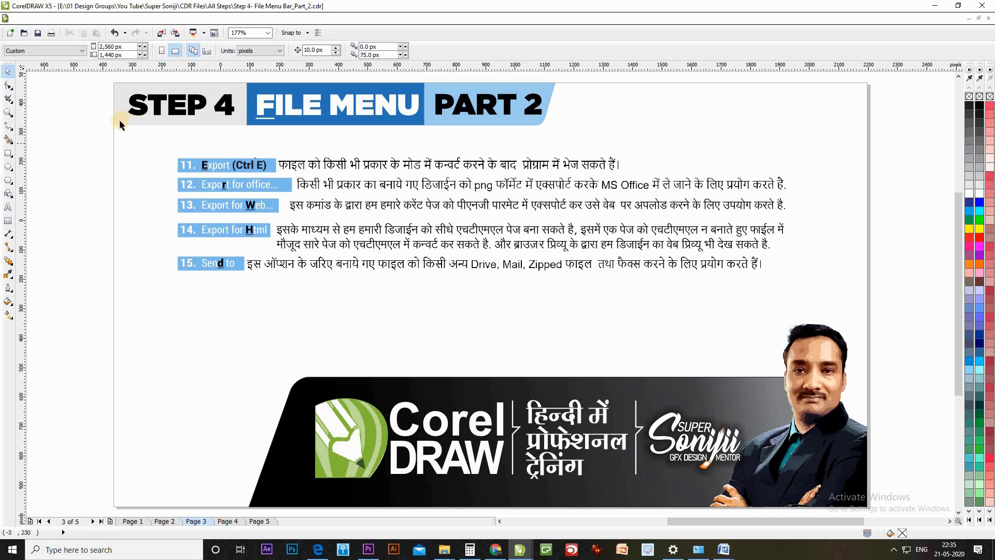
click(23, 19)
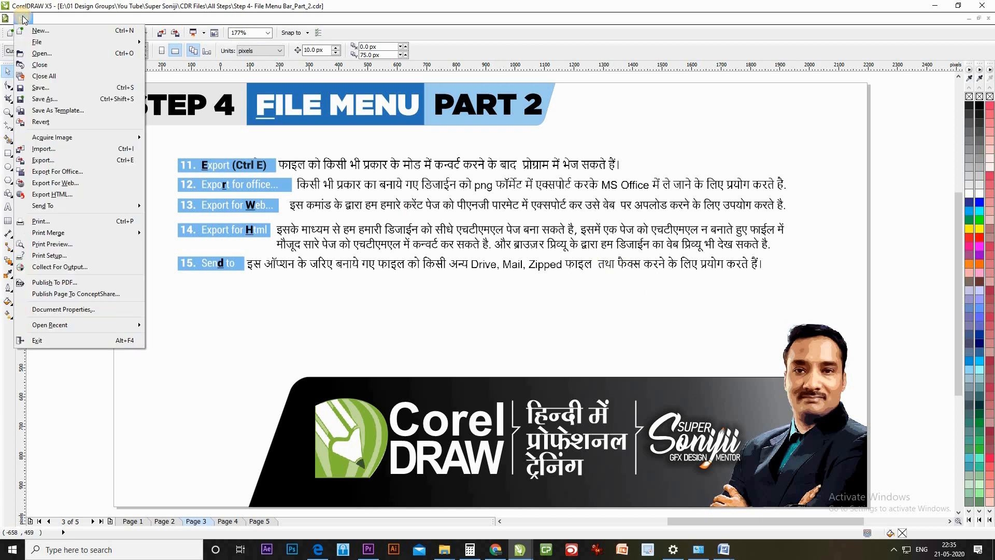
click(69, 196)
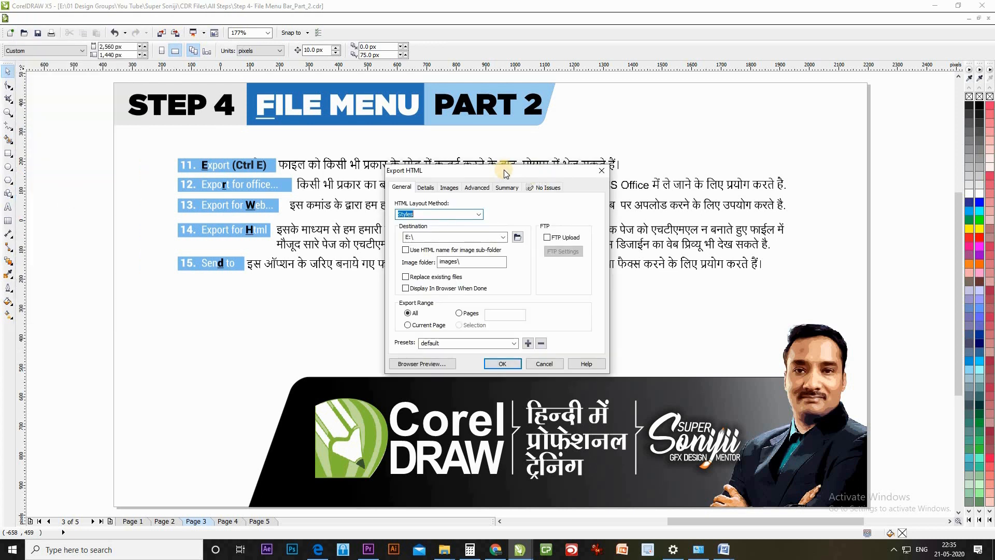
drag(501, 177, 446, 170)
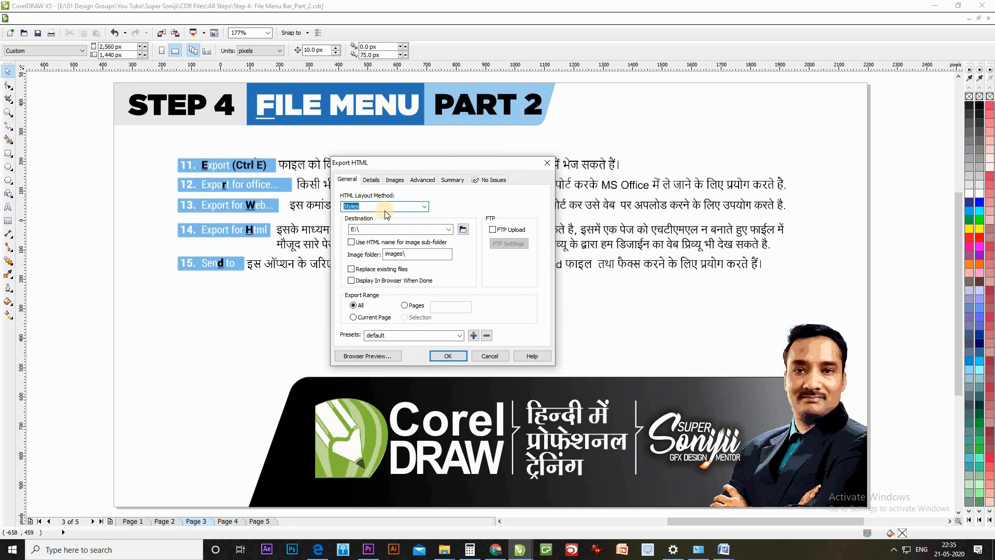
click(415, 209)
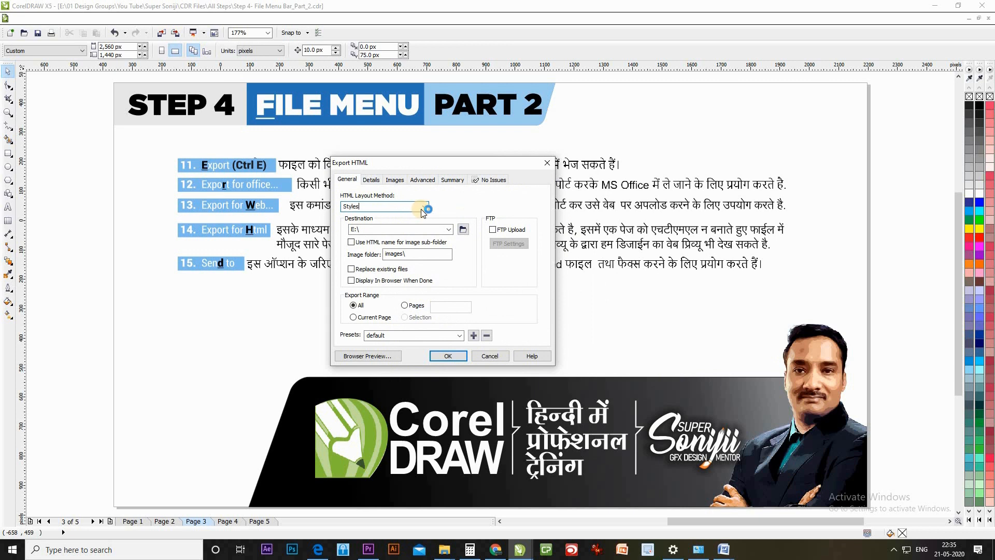
click(425, 207)
click(422, 207)
scroll(421, 209, up, 2)
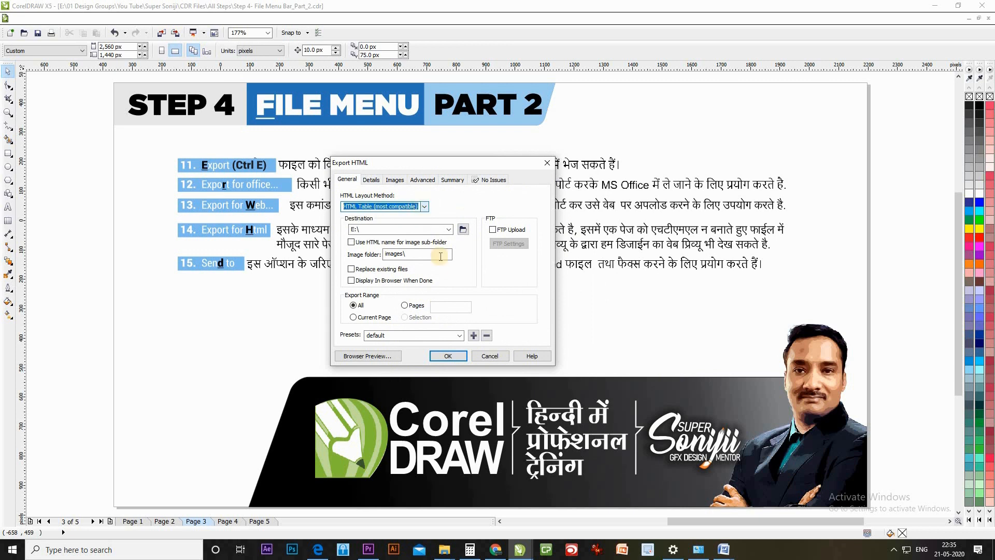
- Review the HTML export's destination, image folder, page details, images, advanced options, download summary and preflight issues
click(450, 229)
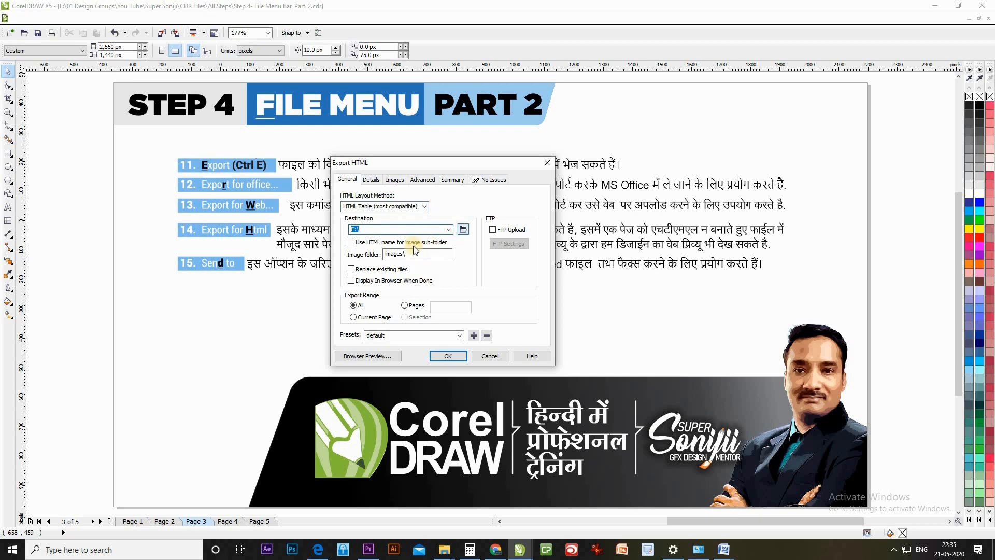
click(425, 253)
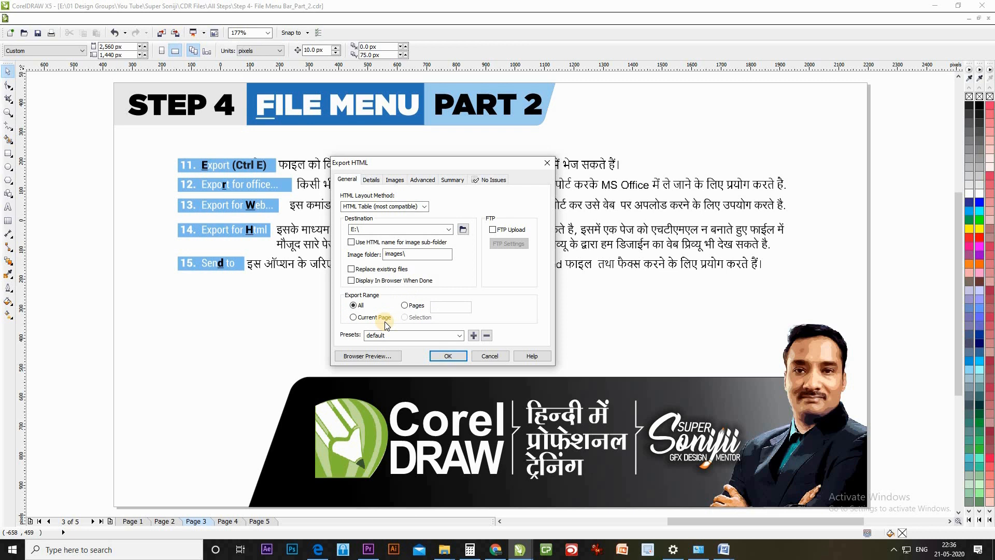
click(371, 179)
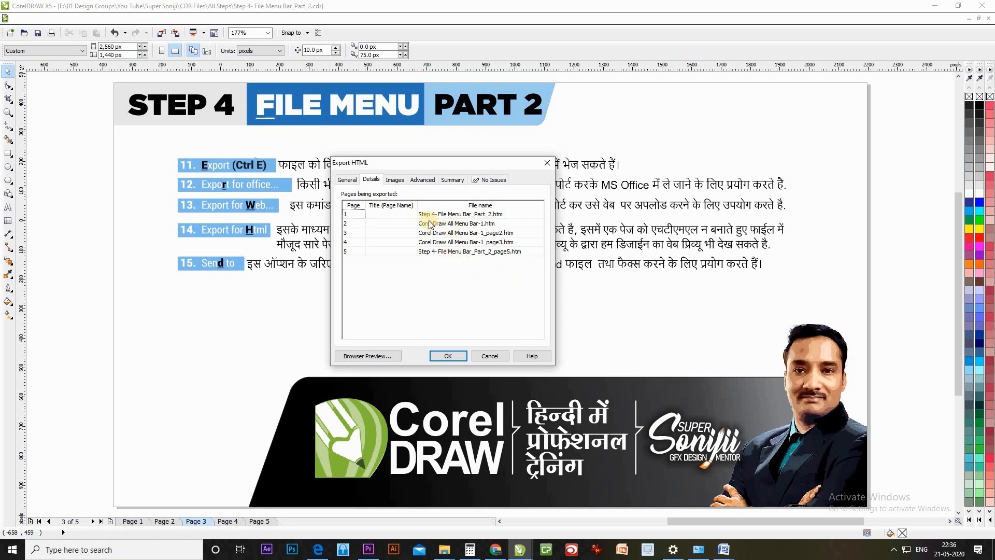
click(395, 180)
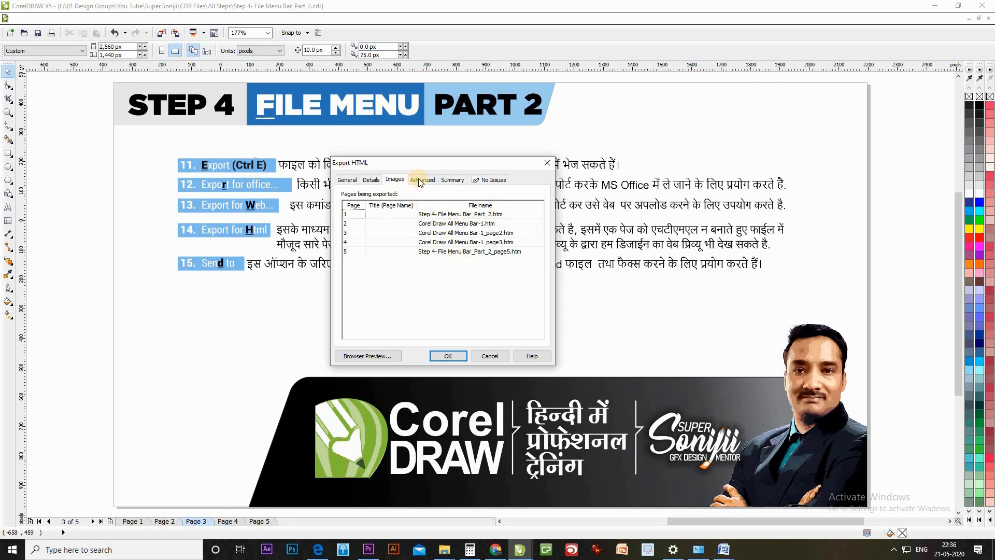
click(346, 213)
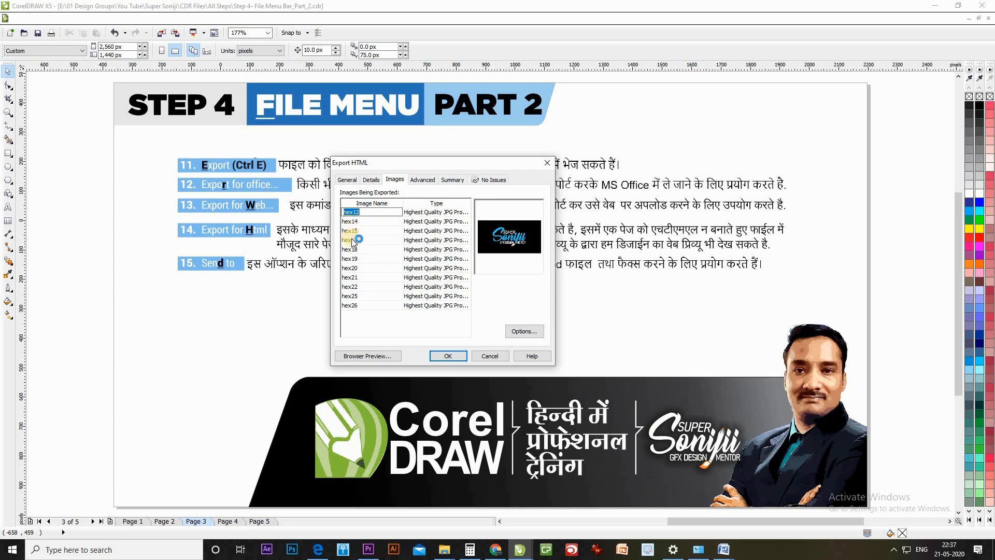
click(423, 180)
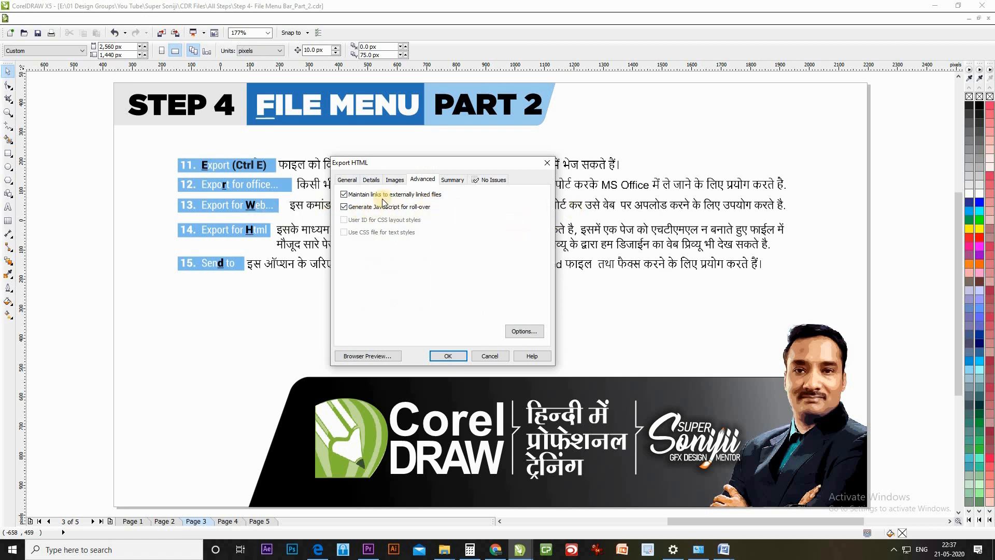
click(449, 180)
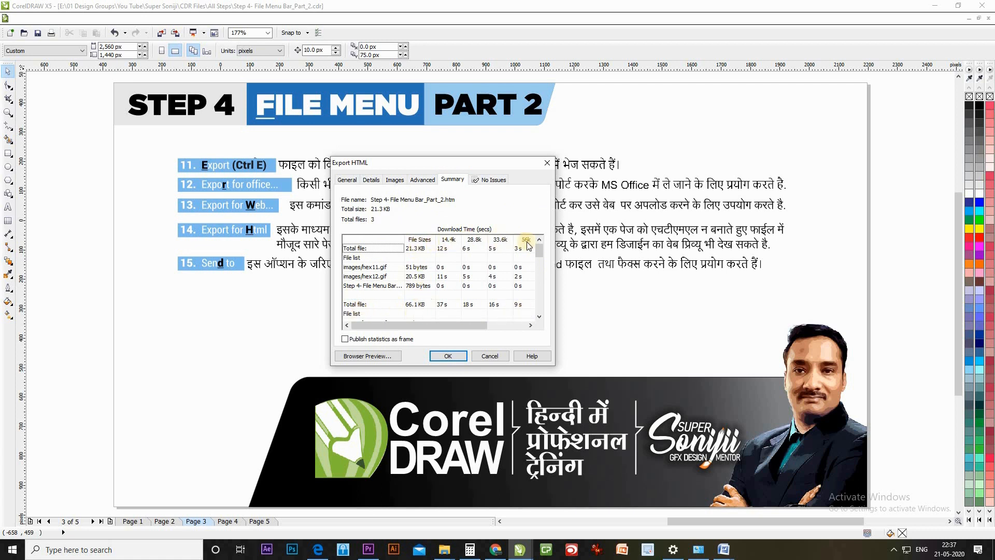
click(489, 179)
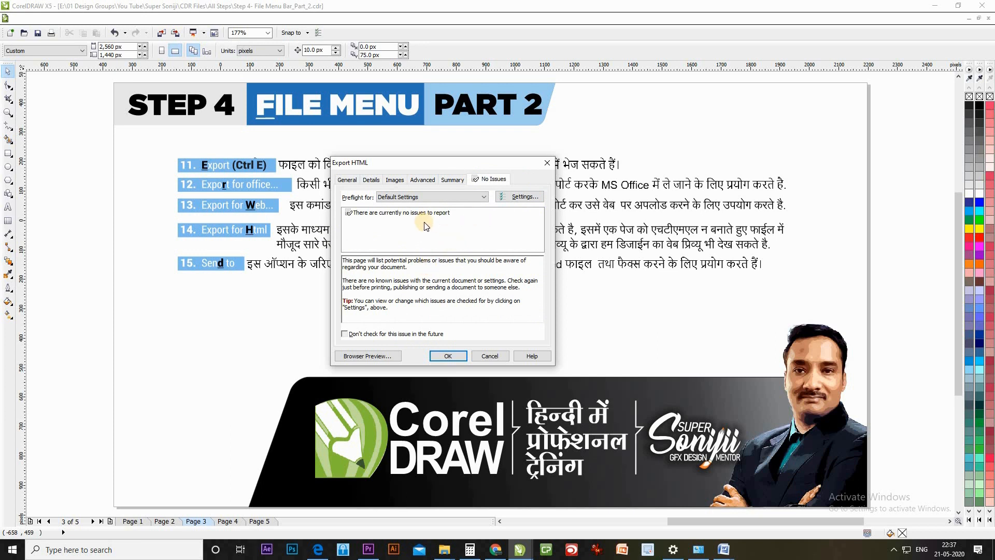
click(344, 180)
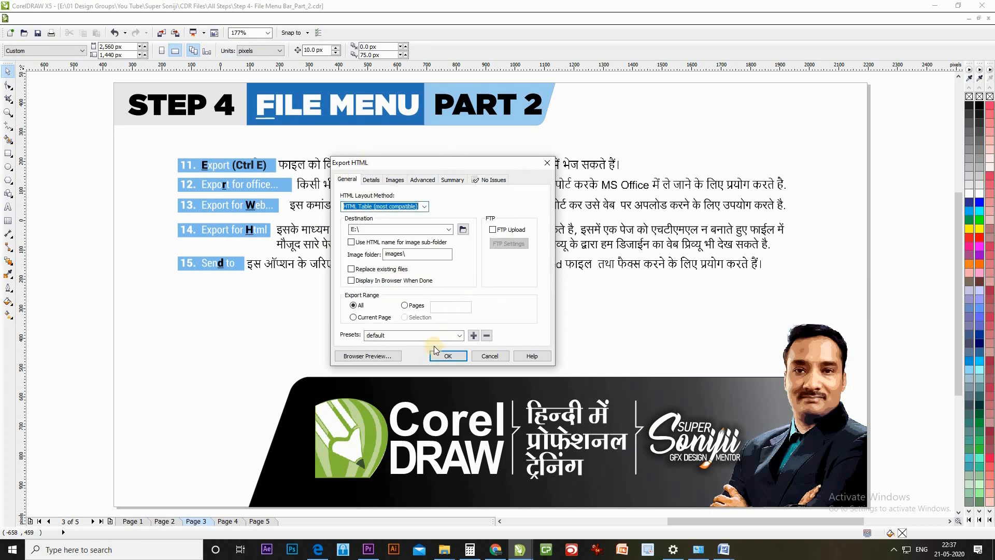
- Limit the HTML export range to page 1, preview it in a maximized Internet Explorer window, and close the preview
click(375, 357)
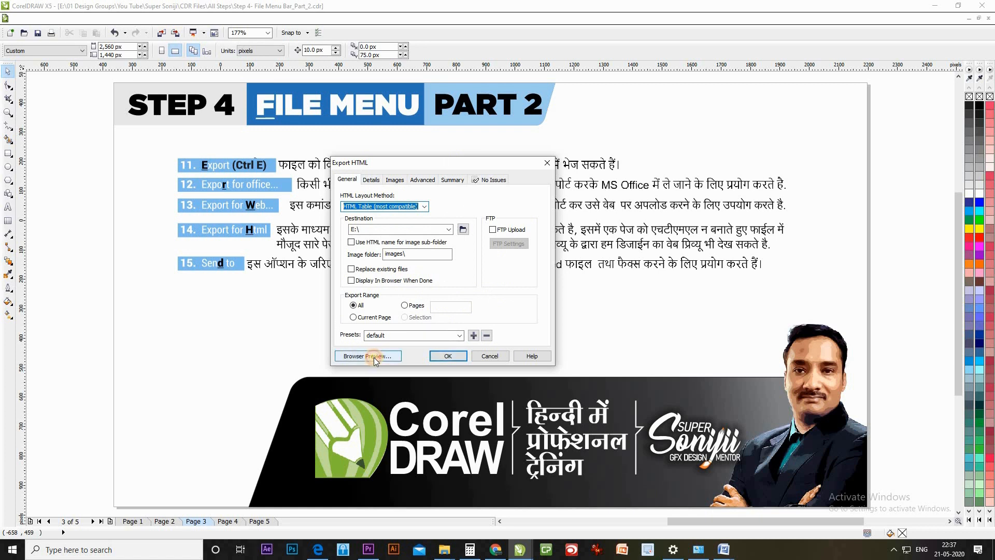
click(375, 357)
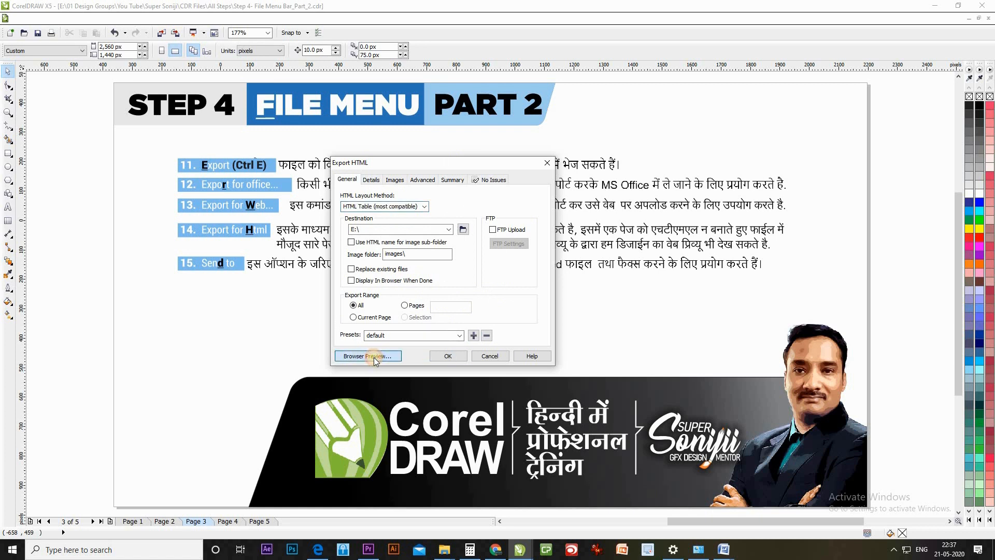
click(404, 306)
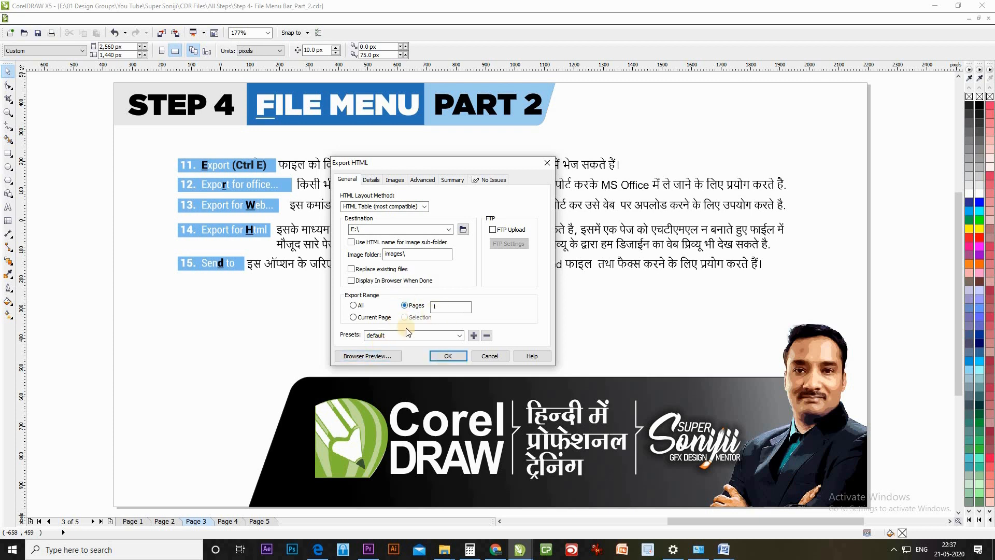
click(377, 357)
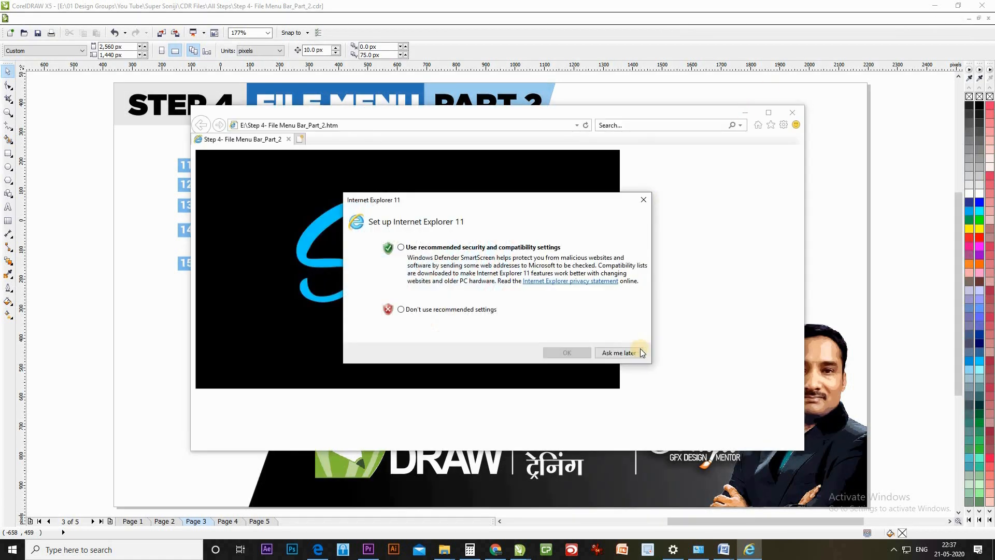
click(769, 113)
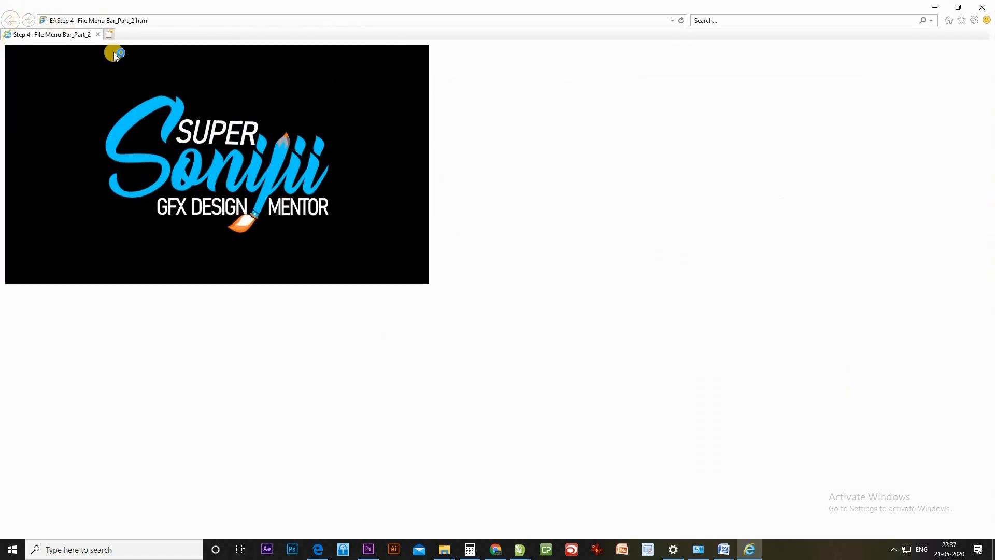
click(968, 7)
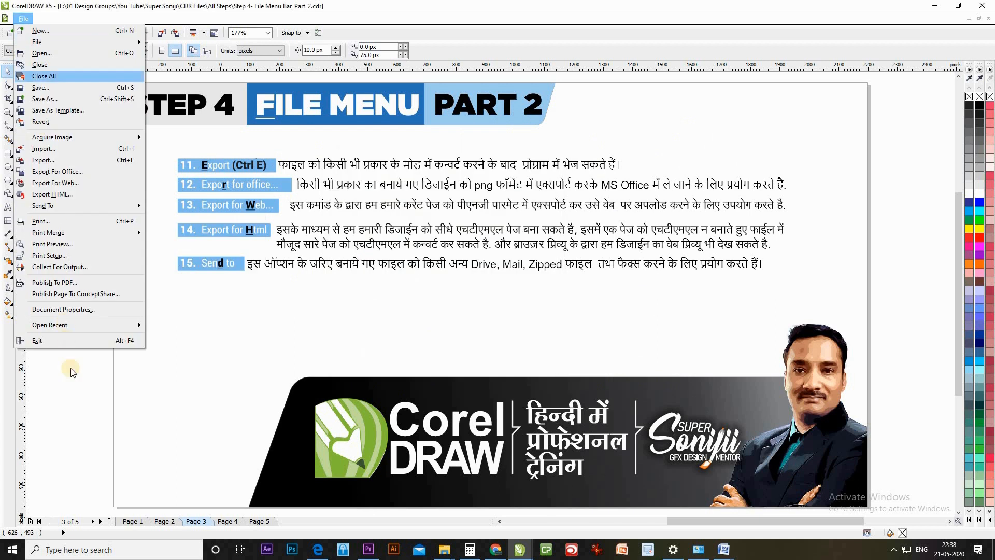
- Examine the Send To destinations offered for the document, including the compressed folder, fax and mail options, without sending it
click(263, 305)
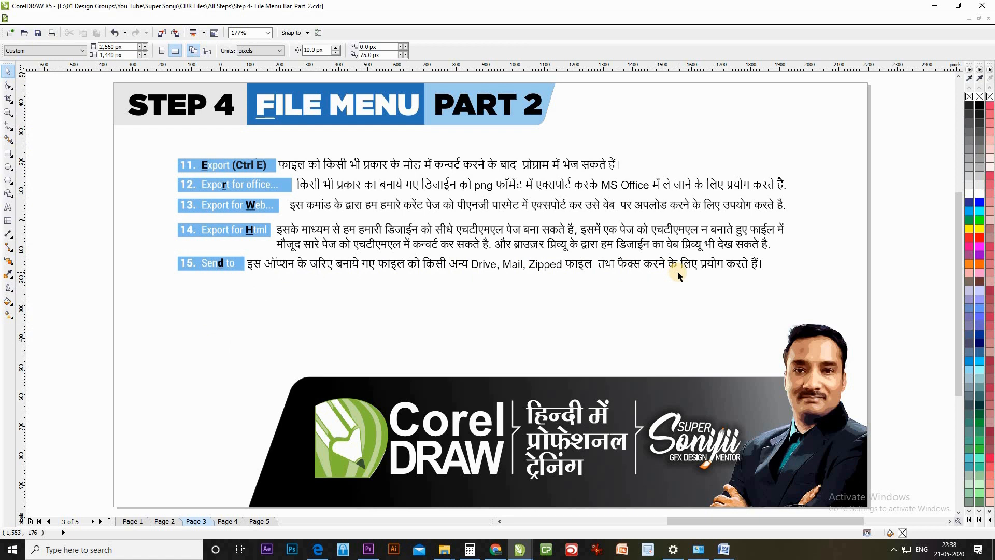
click(22, 19)
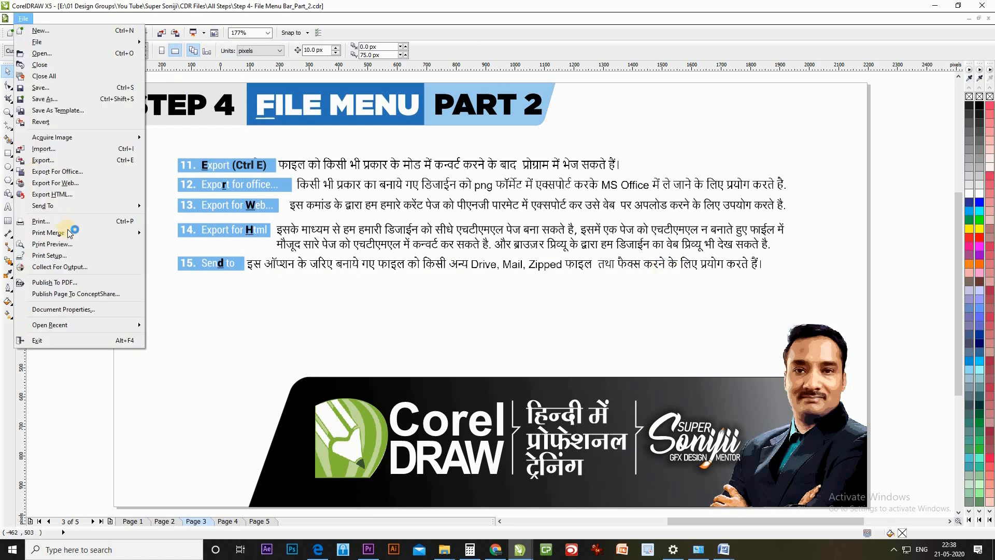
mouse_move(54, 204)
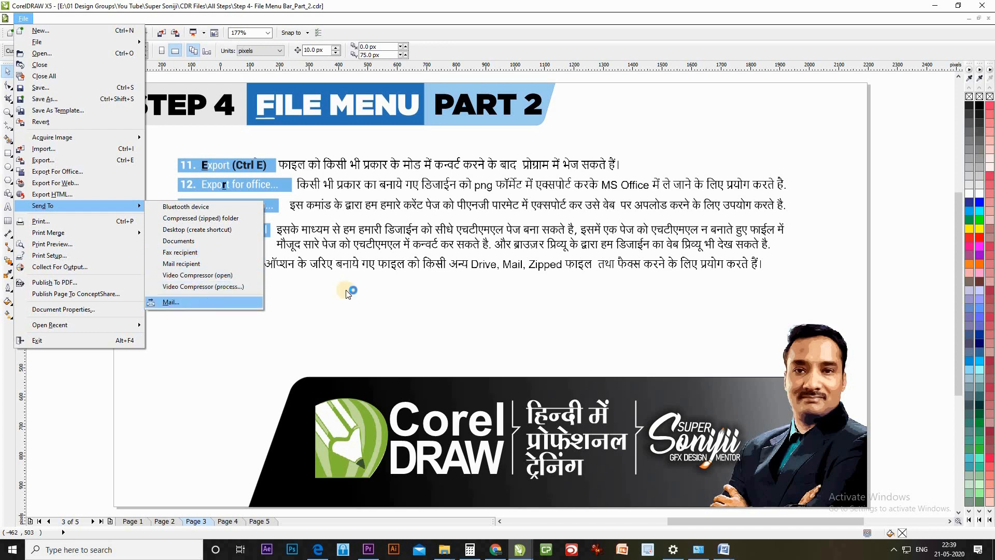
click(306, 369)
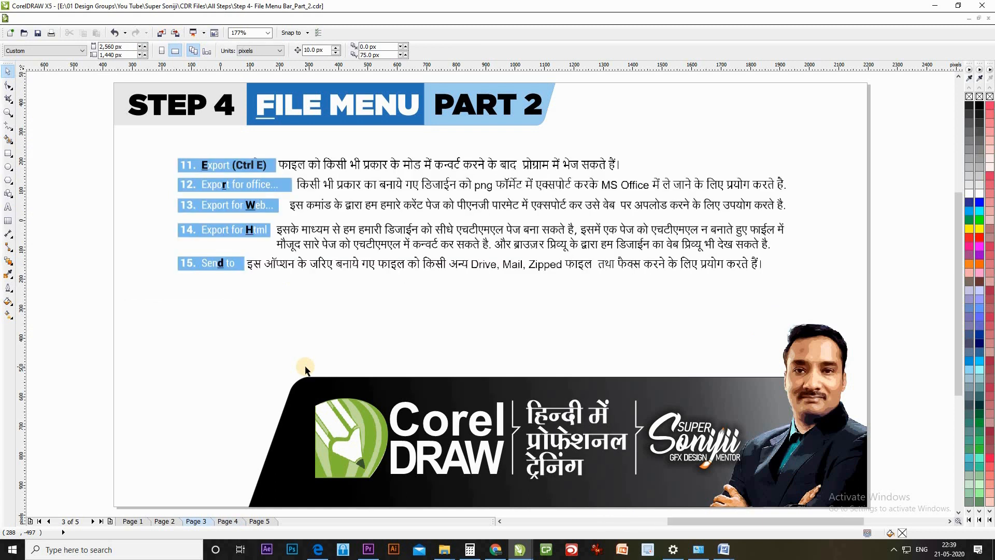
click(23, 19)
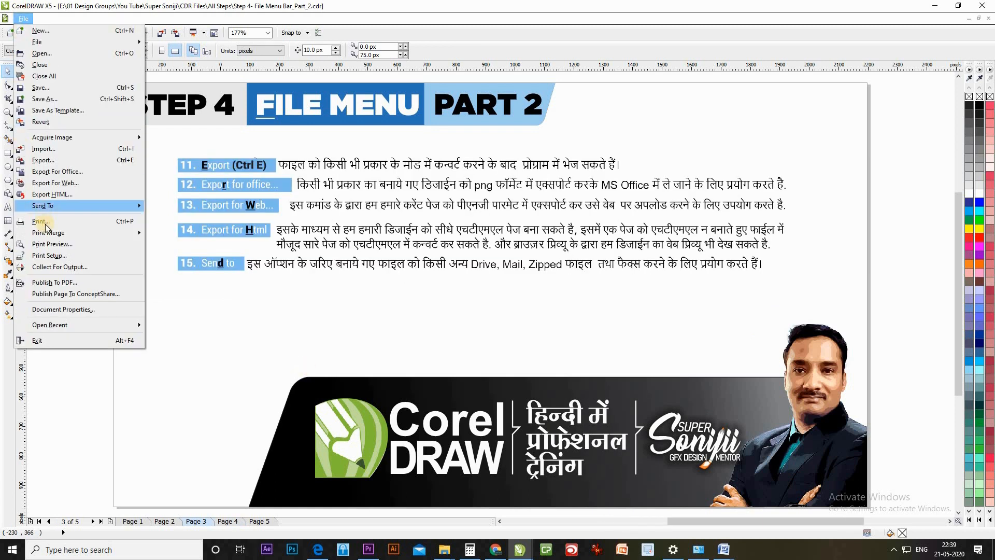
click(80, 368)
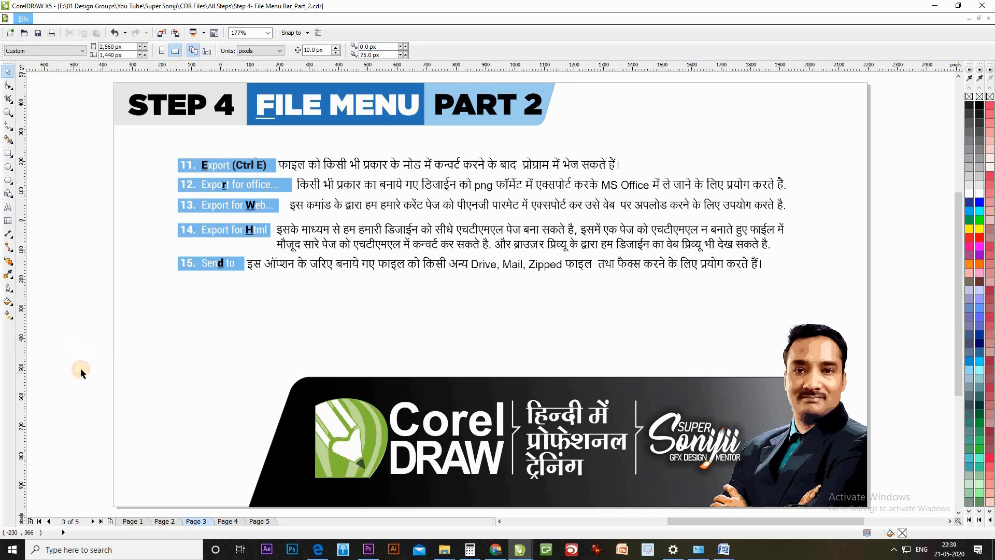